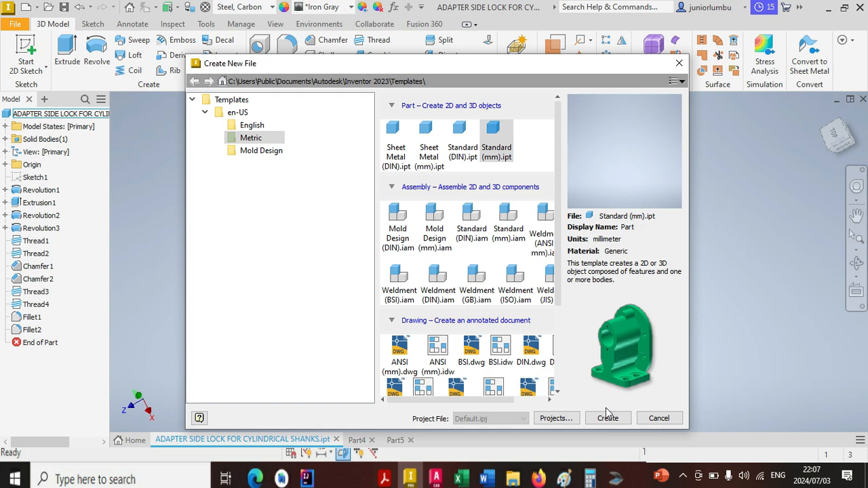
- Create a new part from the Standard (mm).ipt template and start a two-point rectangle sketch on the YZ plane
left_click(607, 418)
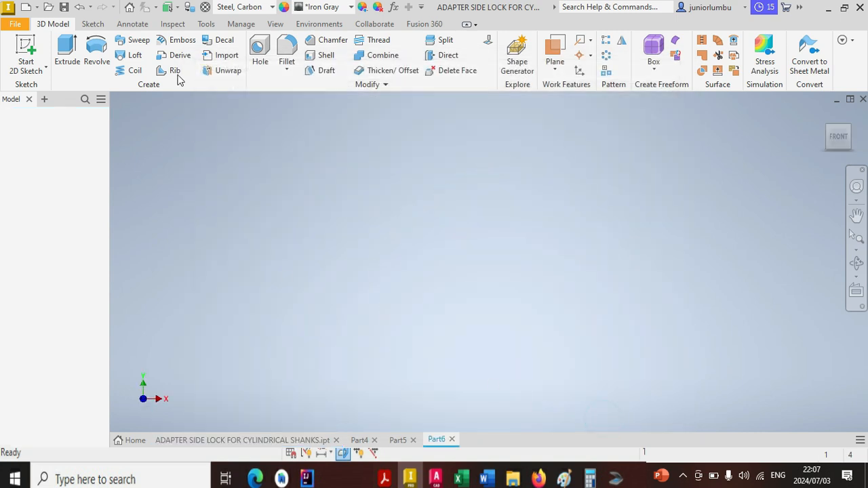
left_click(95, 26)
left_click(155, 64)
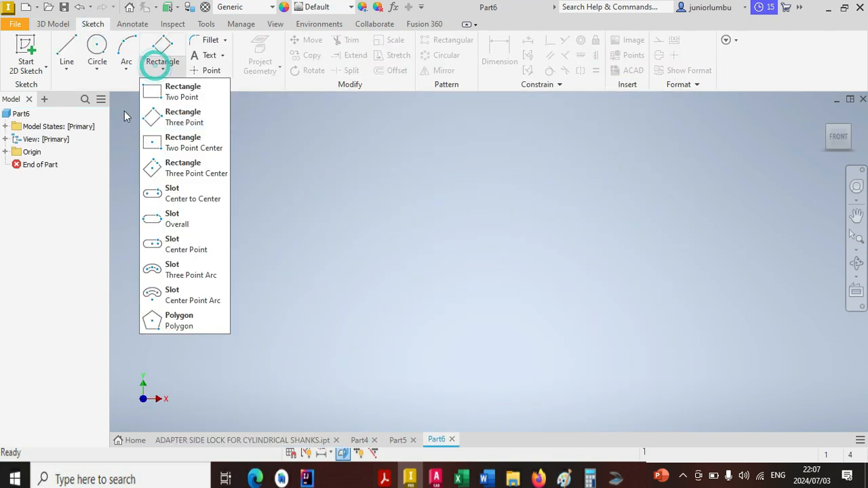
left_click(186, 95)
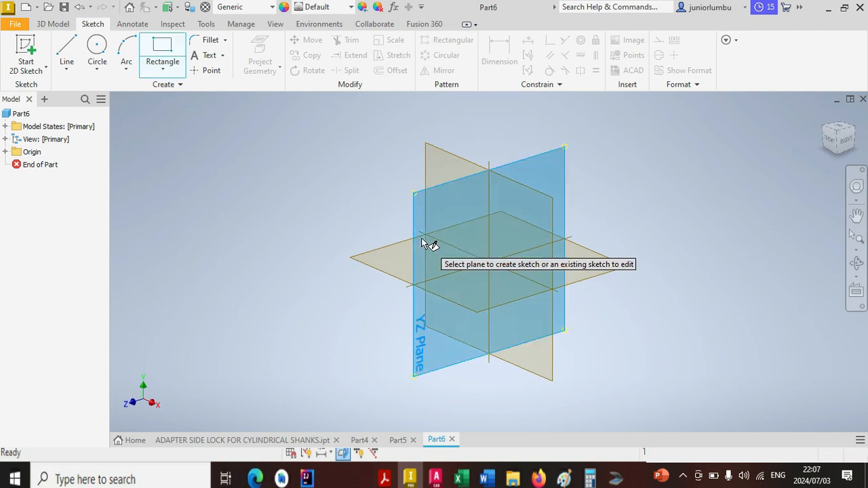
left_click(429, 243)
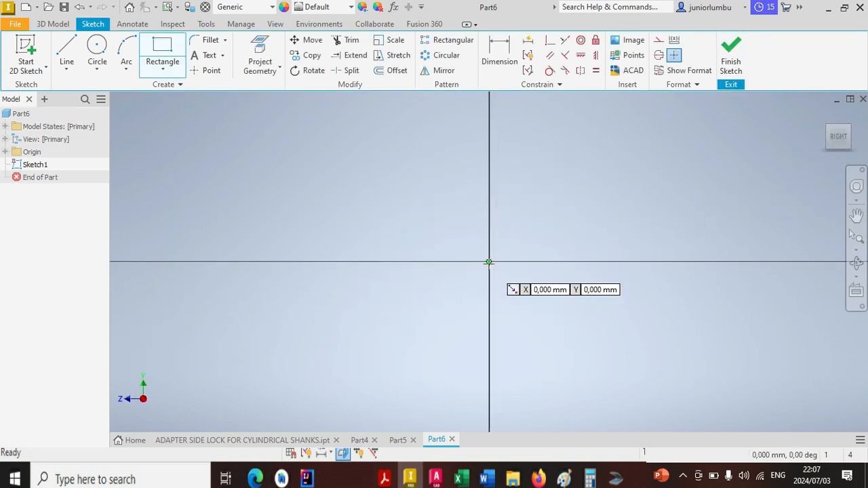
- Draw a rectangle from the origin up and to the left, and dimension its horizontal length as 40 mm
left_click(489, 261)
left_click(236, 166)
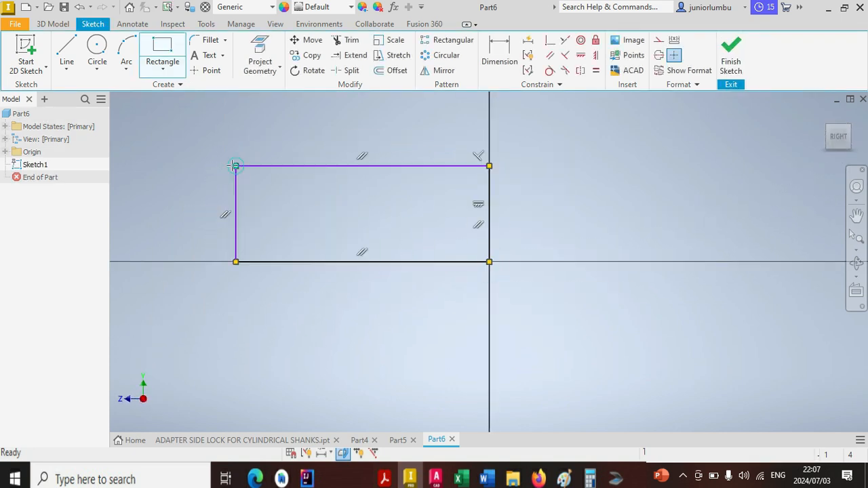
left_click(497, 51)
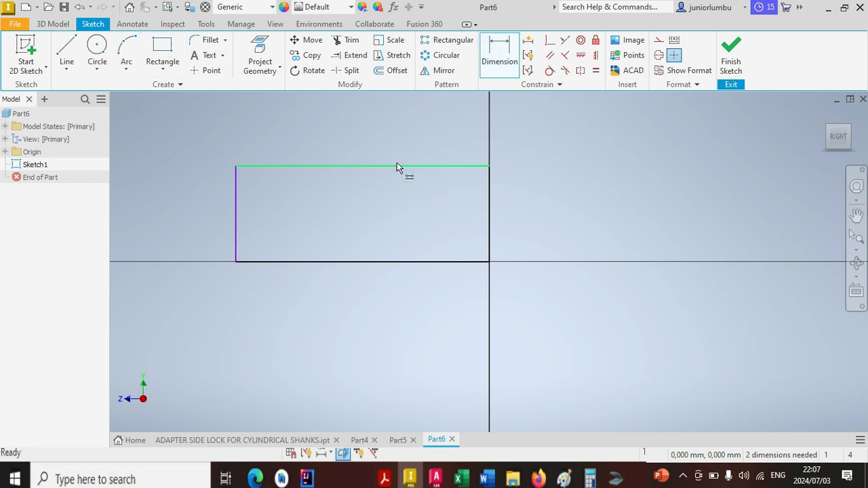
left_click(399, 166)
left_click(388, 349)
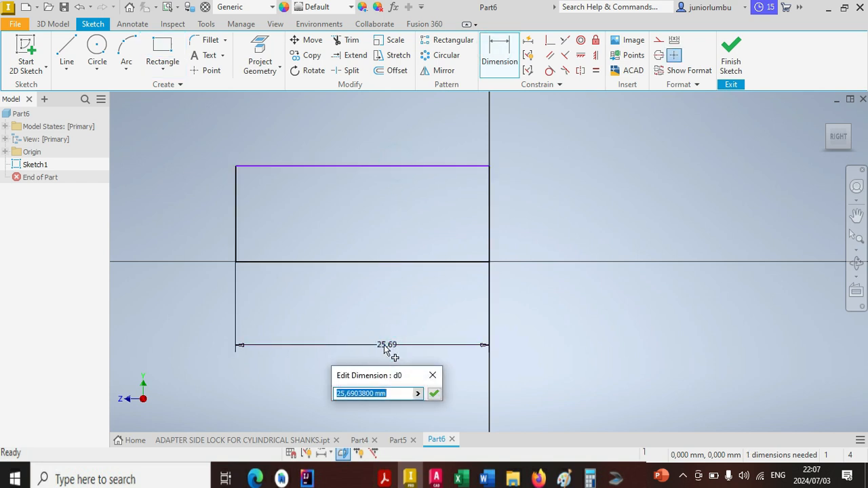
type("40")
key("Return")
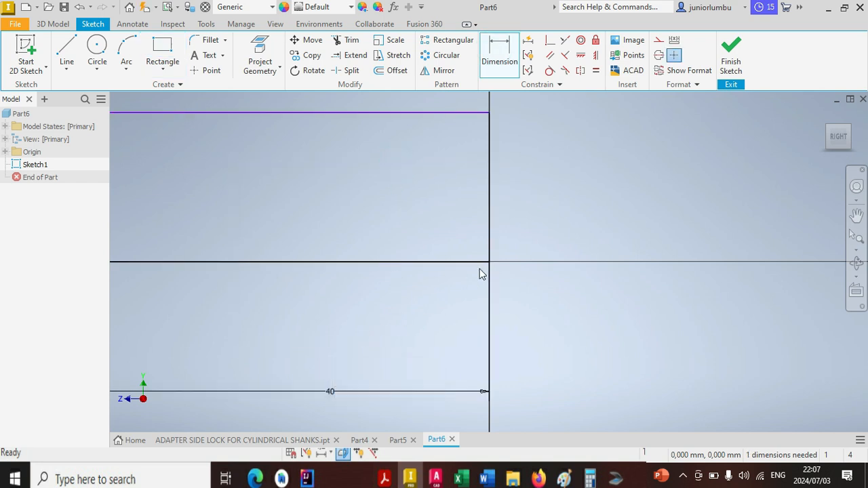
- Dimension the rectangle's vertical side on the origin axis as 15 mm
left_click(482, 240)
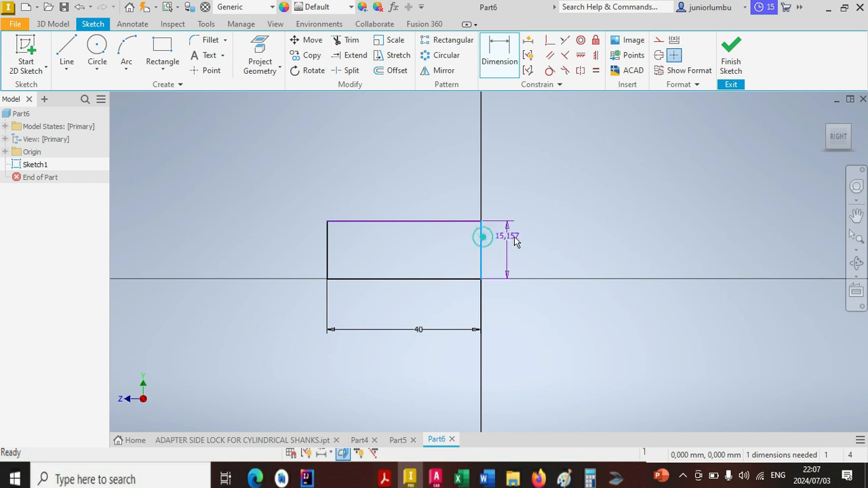
left_click(520, 237)
type("1")
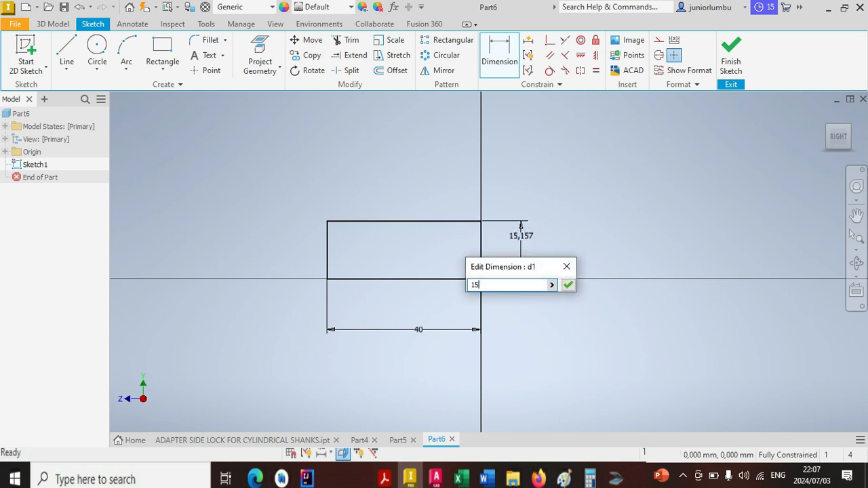
type("5")
key("Return")
- Sketch a smaller rectangle about 9.9 mm high outside the main rectangle's left edge, ending on the horizontal axis
scroll(414, 254, "down", 2)
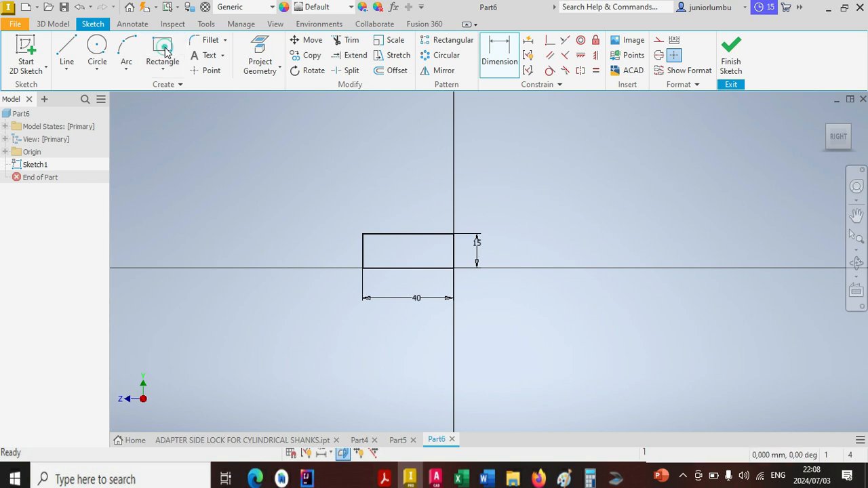
left_click(162, 51)
scroll(341, 257, "up", 3)
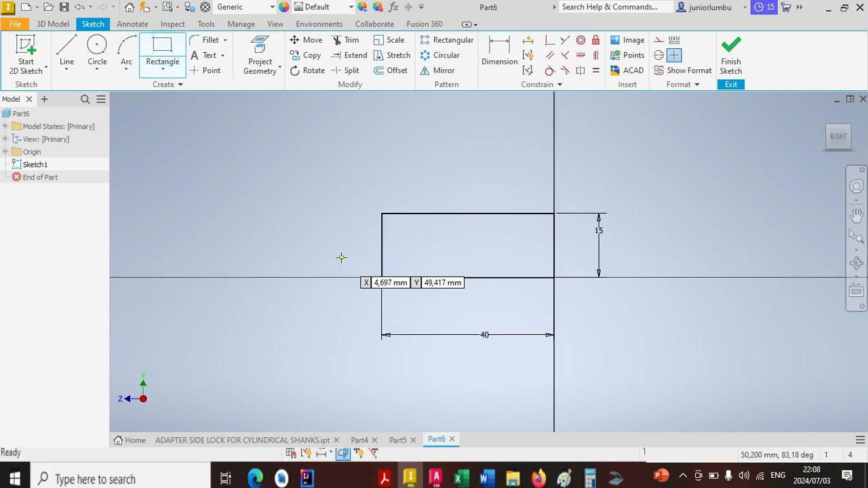
left_click(381, 235)
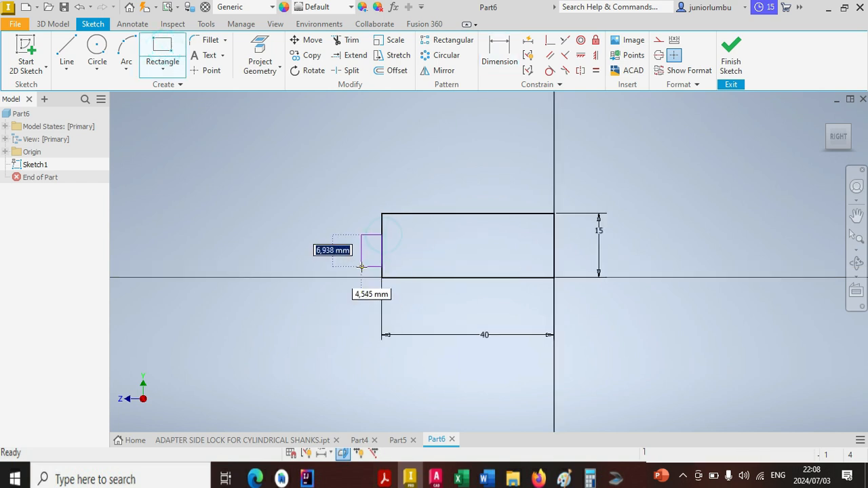
left_click(324, 278)
- Sketch a narrow rectangle about 4.2 mm wide and 12.6 mm deep, hanging from the main rectangle's top edge near its right end
scroll(337, 289, "down", 2)
scroll(337, 289, "down", 2)
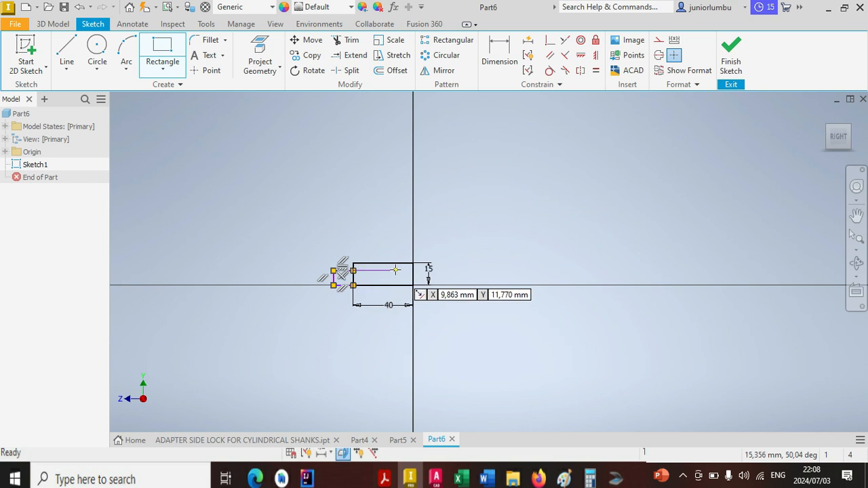
scroll(395, 270, "up", 5)
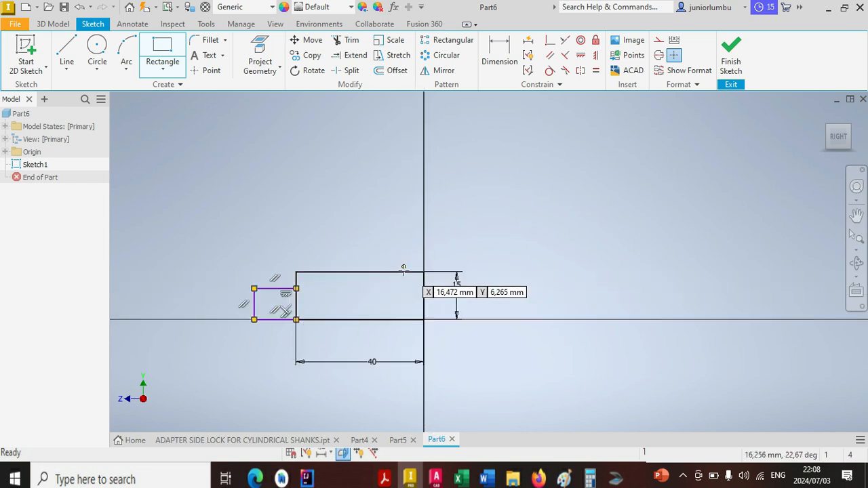
left_click(377, 258)
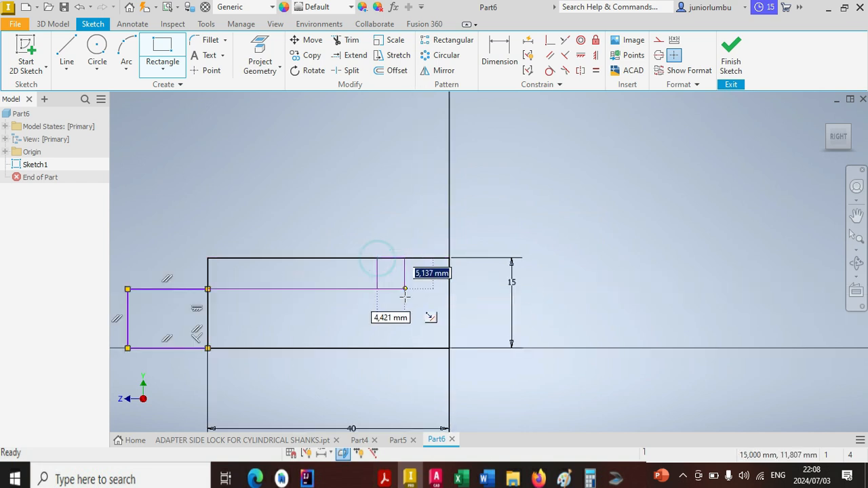
left_click(403, 333)
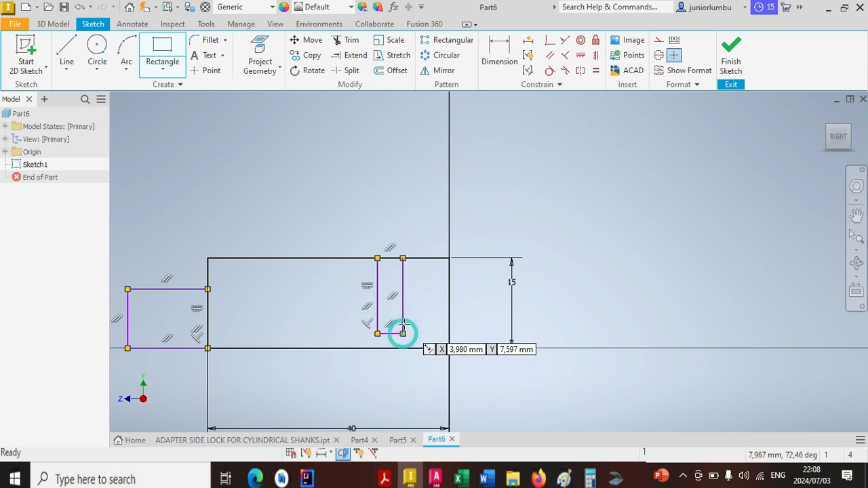
- Sketch an inner rectangle about 27.6 by 12.3 mm from the main rectangle's right edge to its bottom edge
scroll(403, 333, "down", 3)
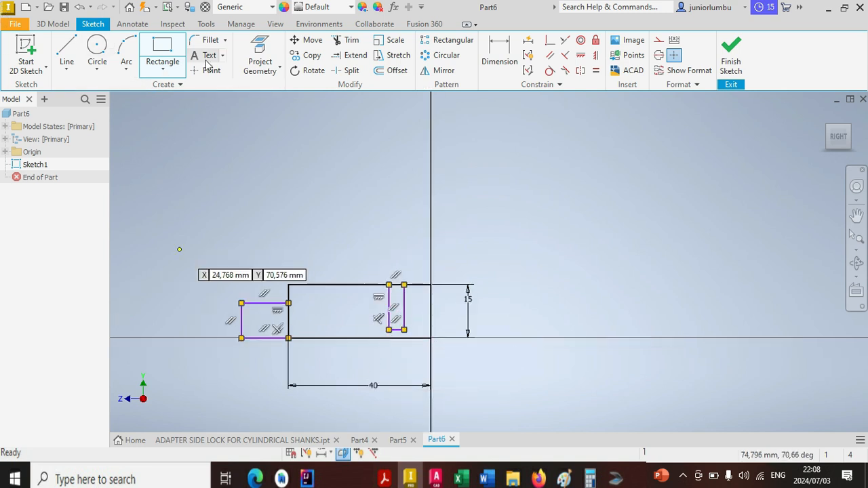
left_click(288, 303)
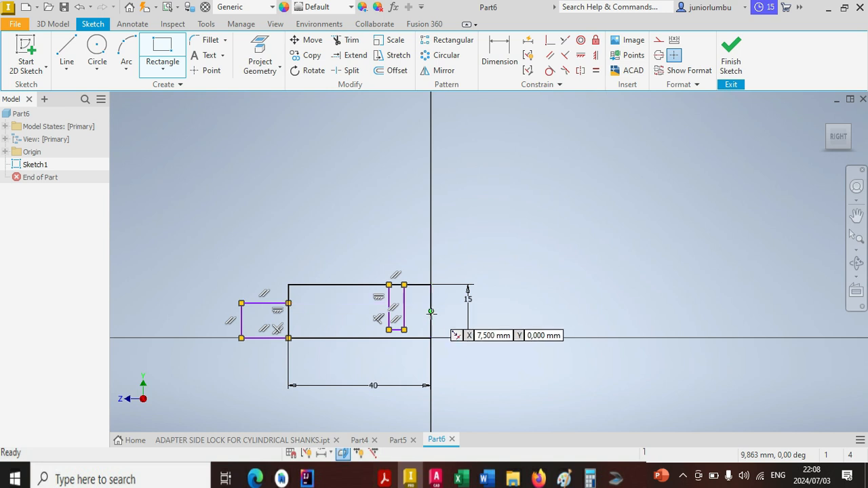
left_click(432, 294)
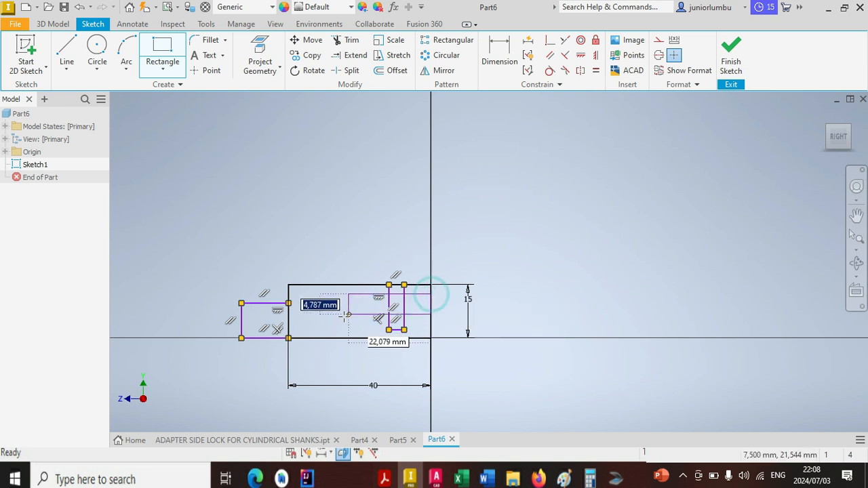
left_click(332, 337)
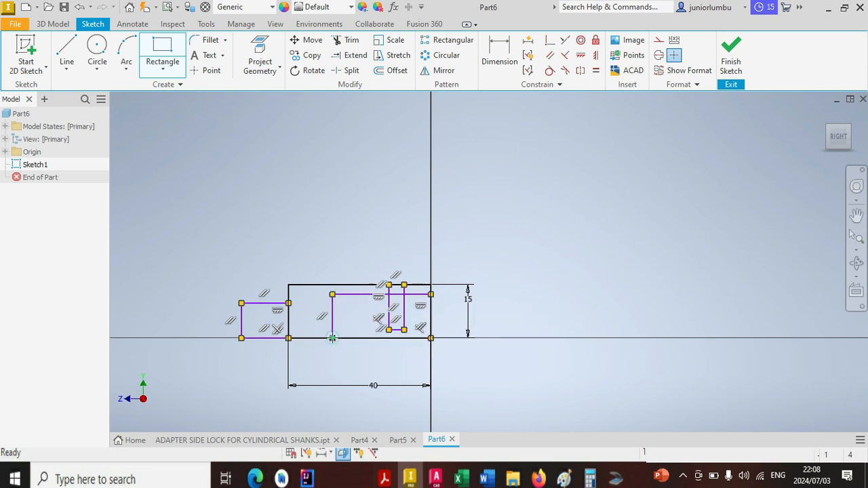
- Dimension the height of the small left rectangle above the horizontal axis as 9 mm
key("d")
scroll(323, 307, "up", 3)
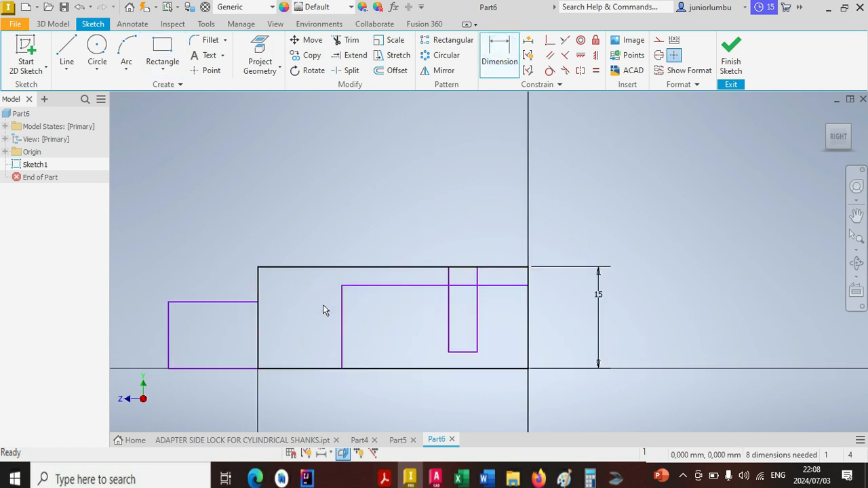
left_click(236, 305)
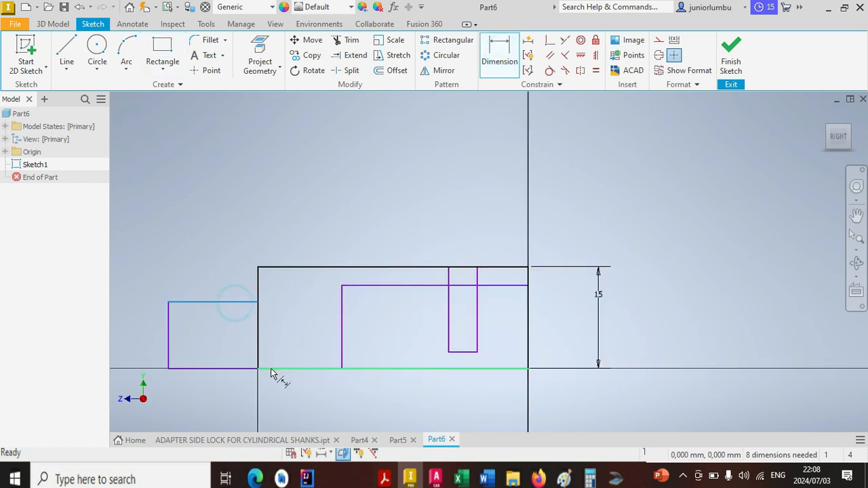
left_click(274, 370)
left_click(210, 396)
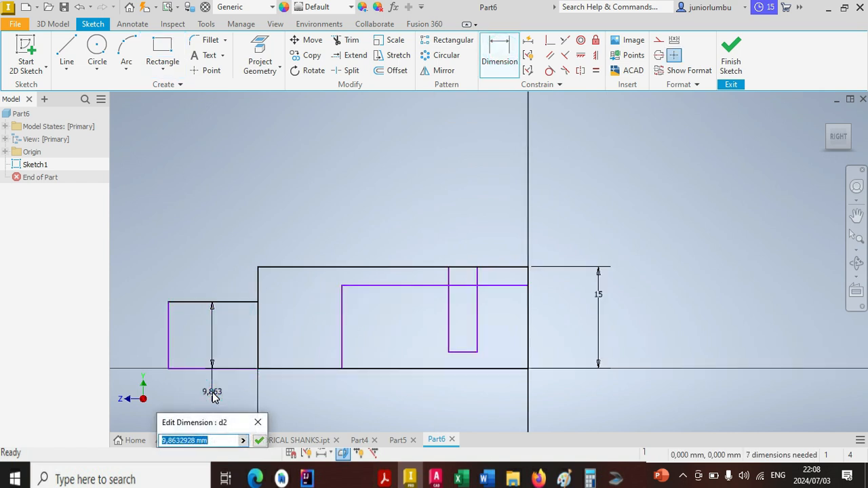
type("9")
key("Return")
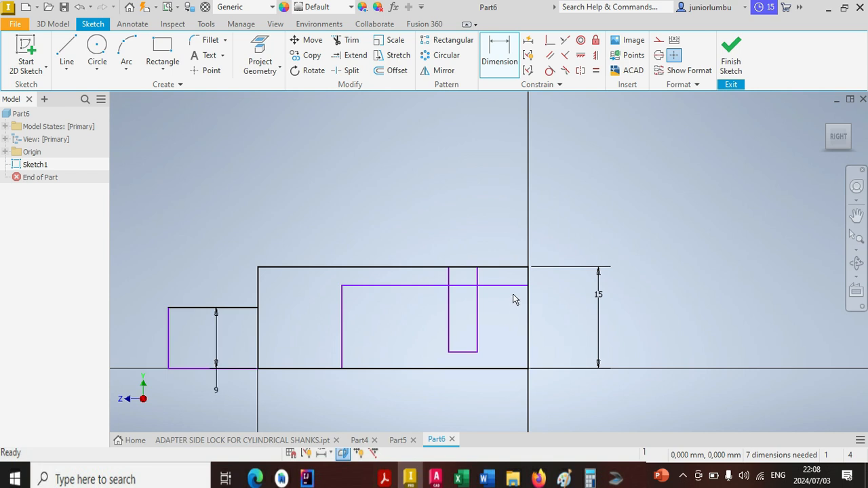
- Dimension the width of the narrow vertical rectangle as 3 mm
left_click(449, 305)
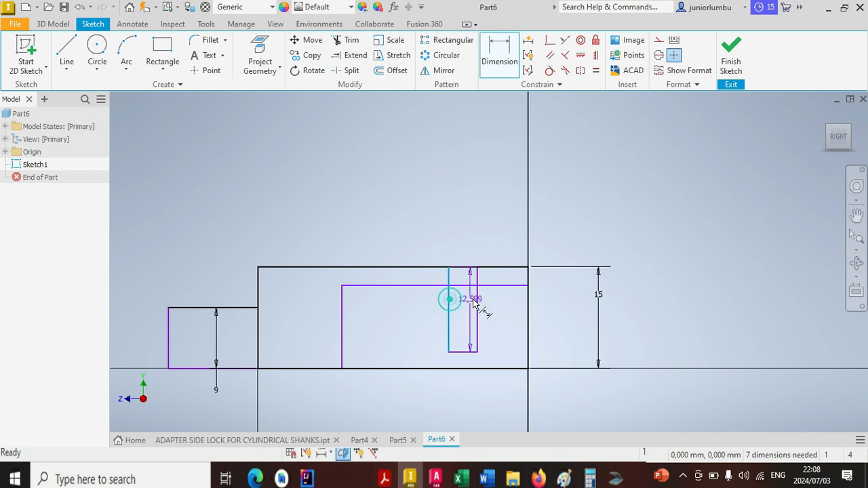
left_click(477, 305)
left_click(429, 232)
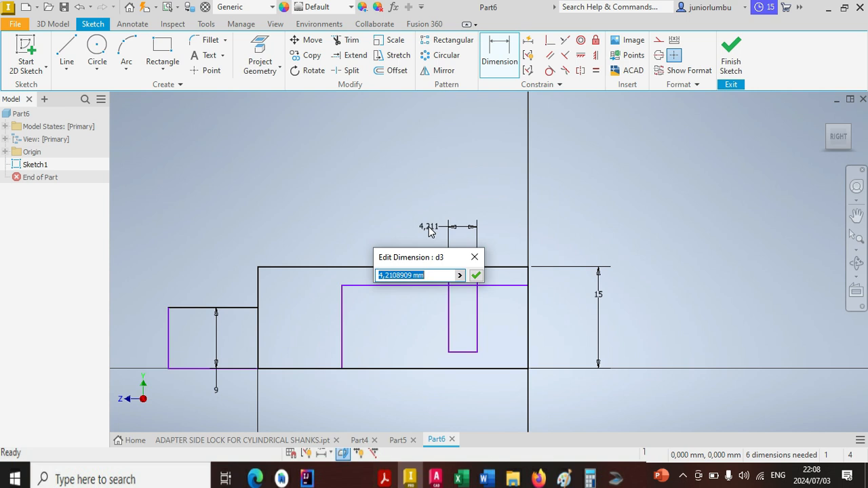
key("Return")
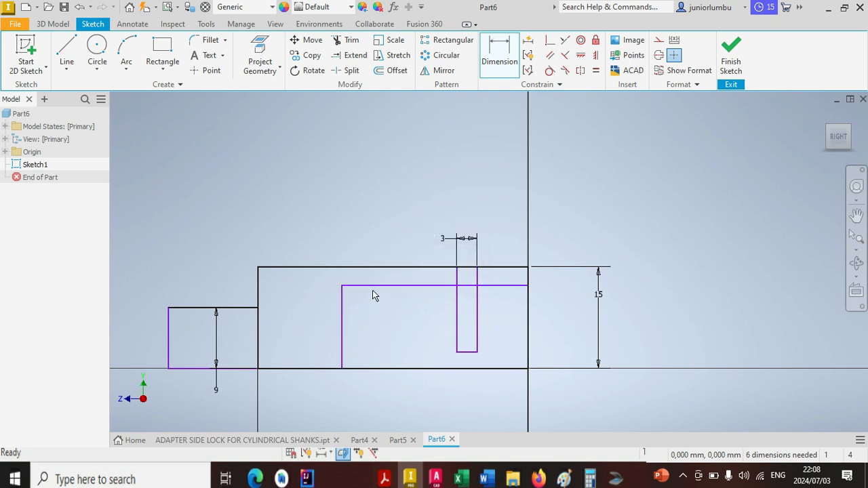
- Dimension the horizontal length of the inner rectangle as 25 mm
scroll(366, 397, "up", 5)
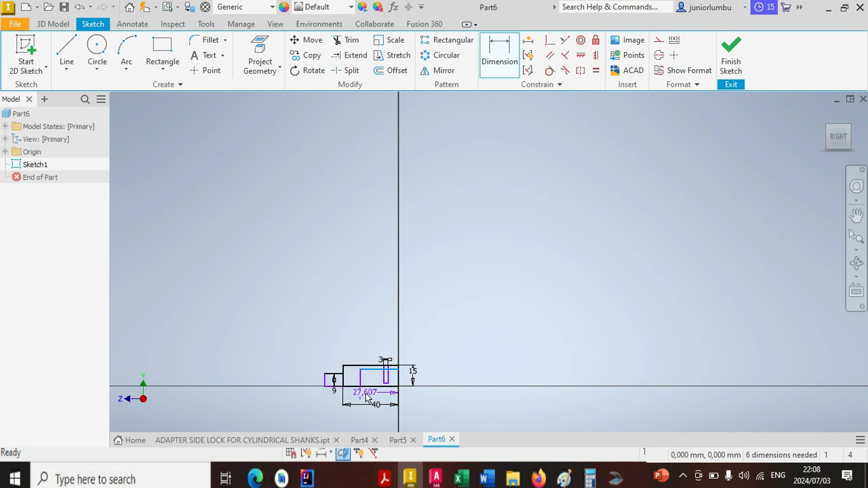
scroll(366, 405, "down", 5)
left_click(414, 375)
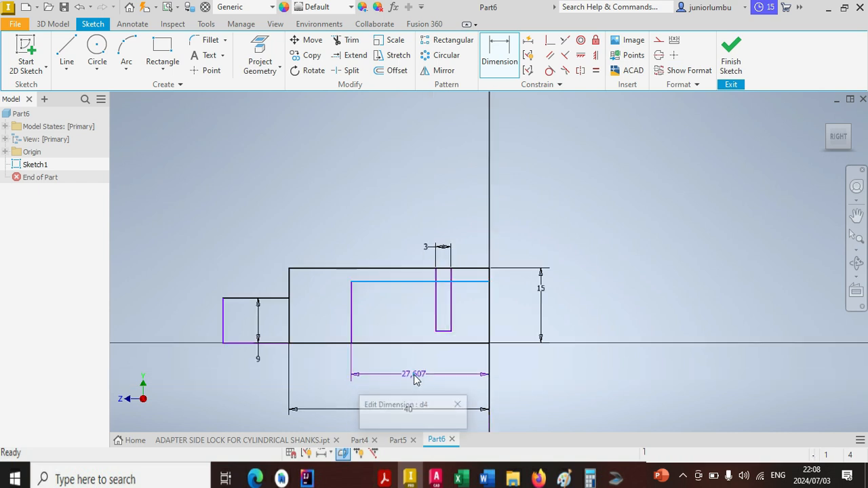
type("25")
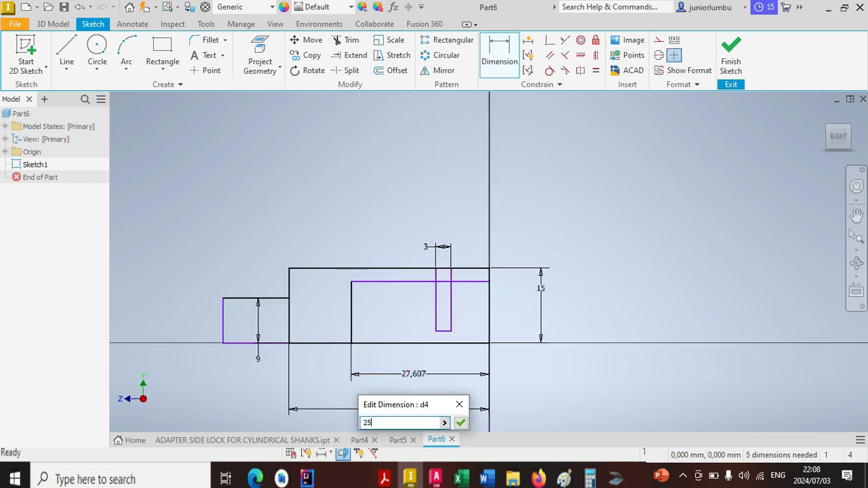
key("Return")
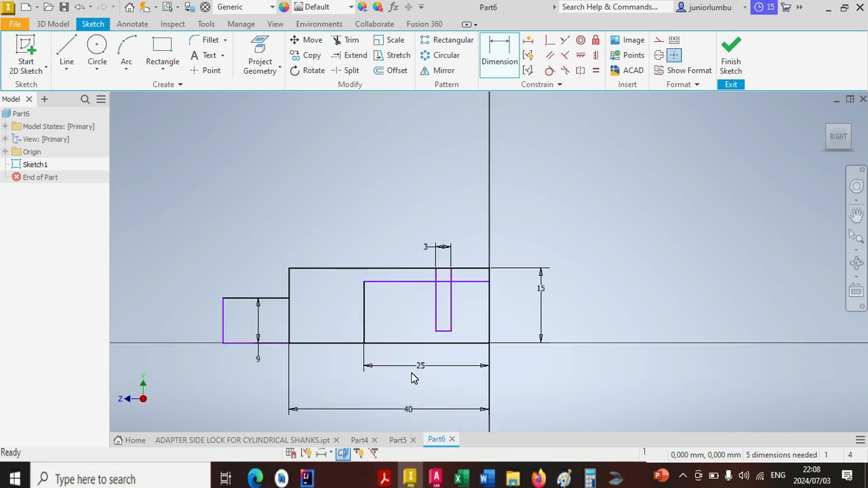
- Dimension the inner rectangle's height from its top edge to the horizontal axis as 6 mm
left_click(398, 283)
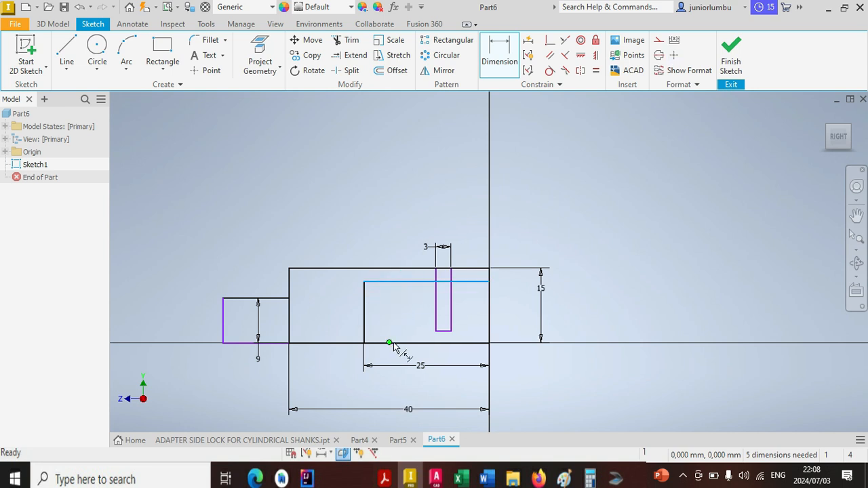
left_click(422, 345)
left_click(585, 314)
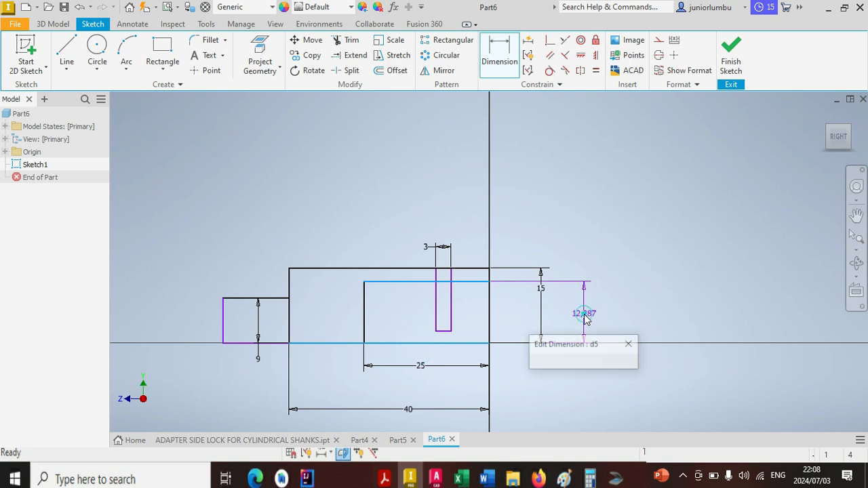
type("6")
key("Return")
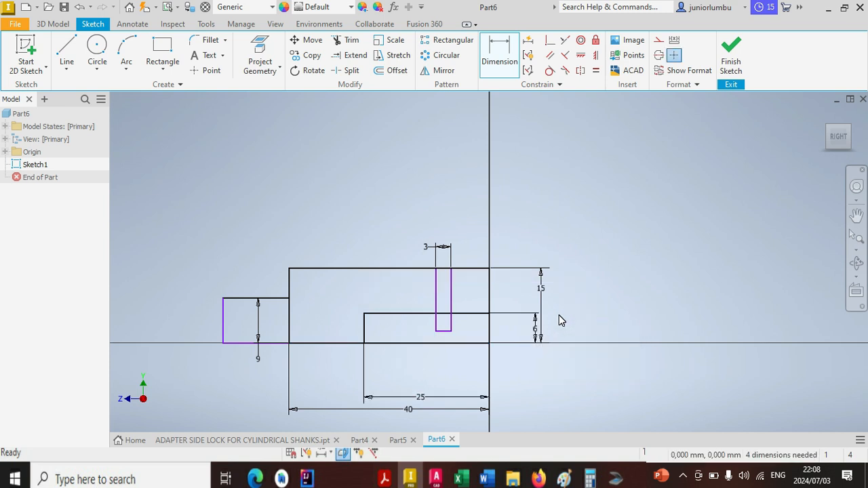
- Draw a vertical line along the narrow rectangle's right side, extending above and below the profile
scroll(436, 332, "down", 2)
scroll(432, 397, "up", 2)
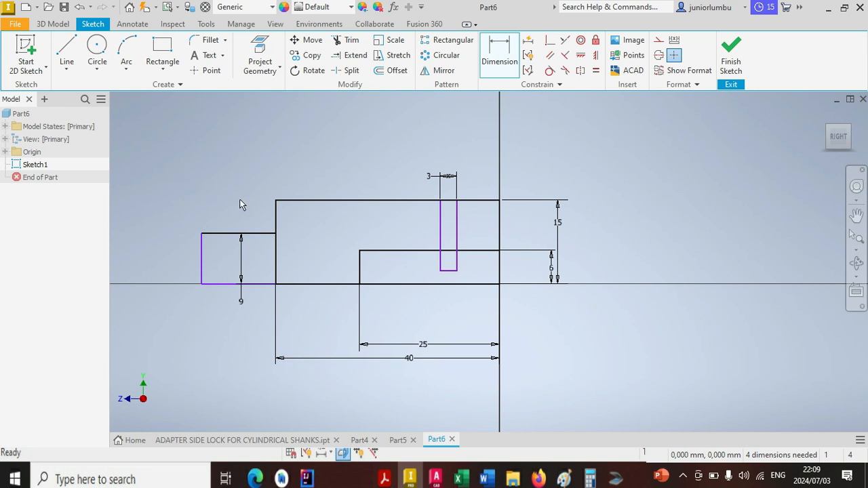
left_click(67, 51)
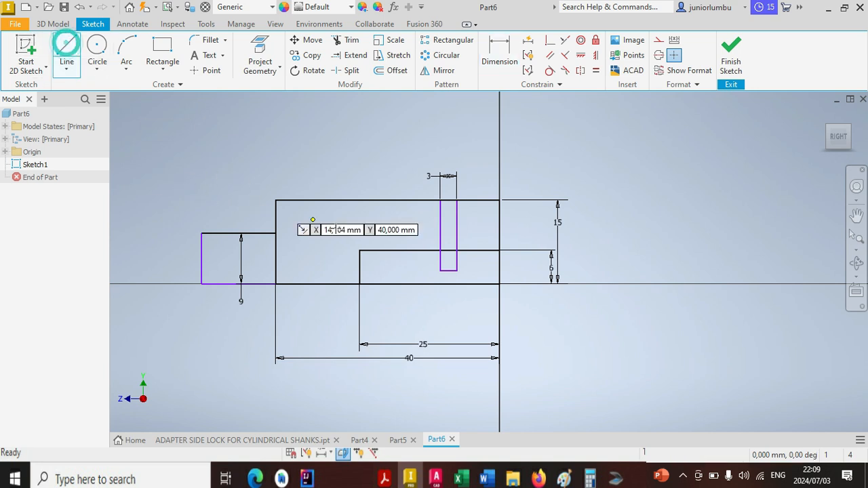
left_click(457, 142)
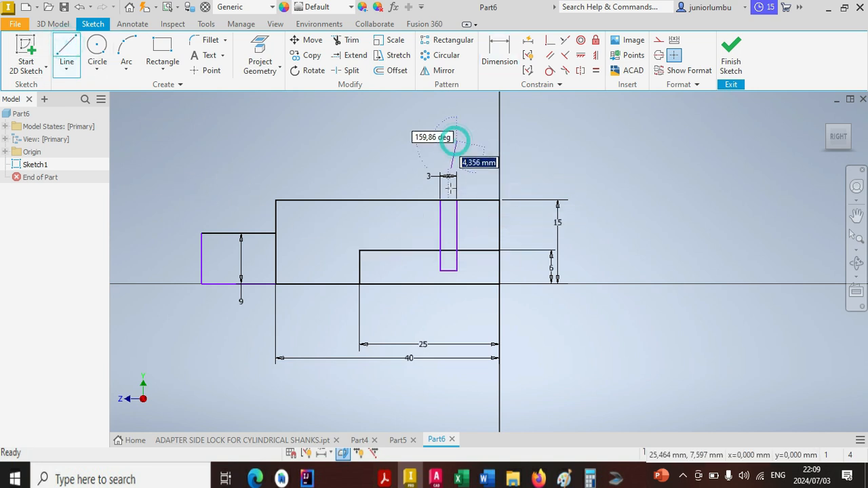
left_click(456, 318)
- Dimension the distance from the new vertical line to the large rectangle's right edge as 10 mm
left_click(496, 62)
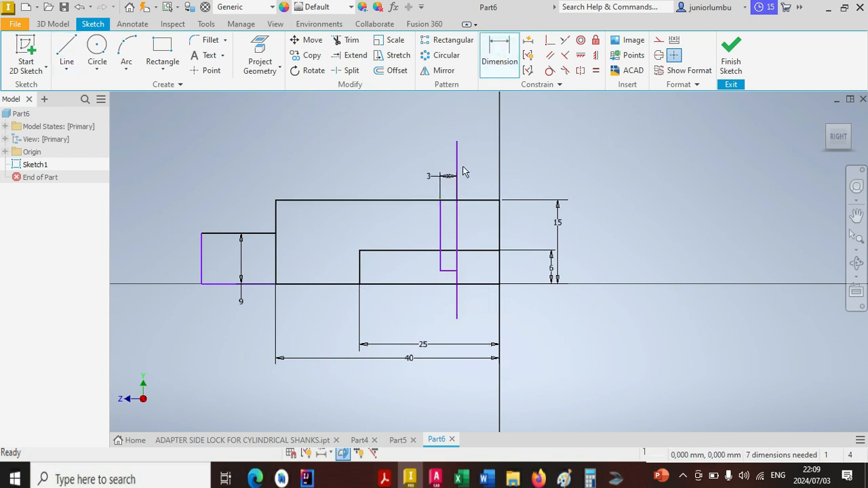
left_click(455, 147)
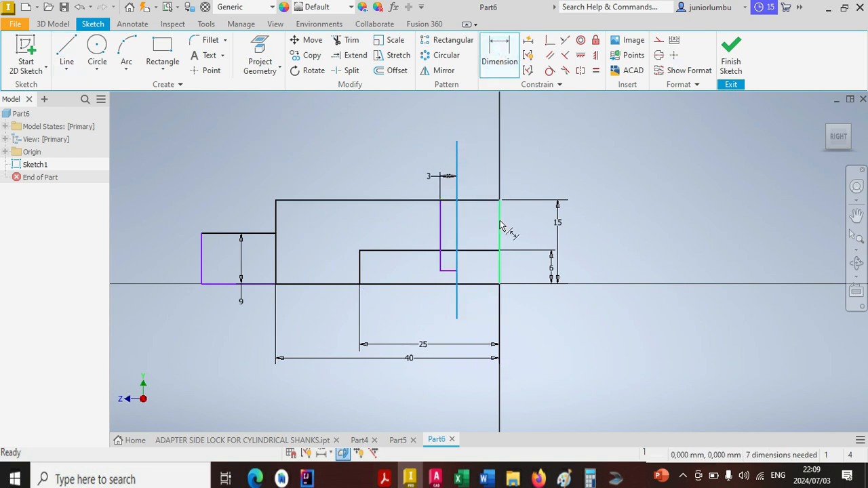
left_click(501, 224)
left_click(562, 161)
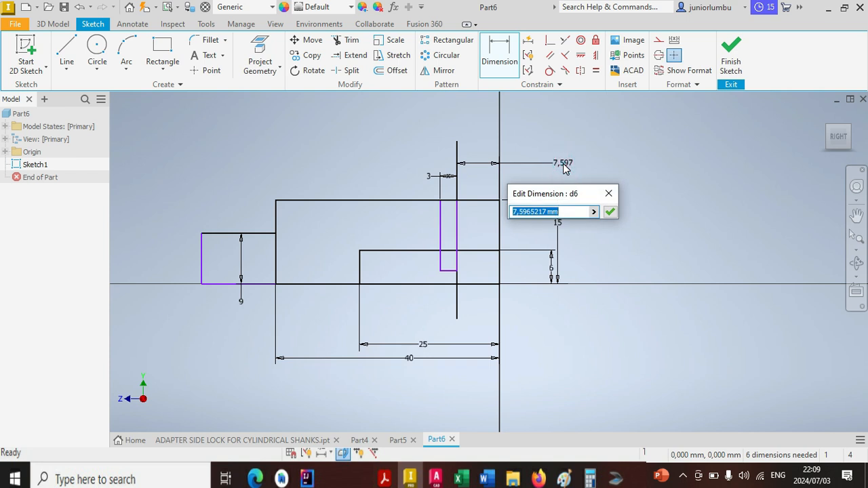
type("10")
key("Return")
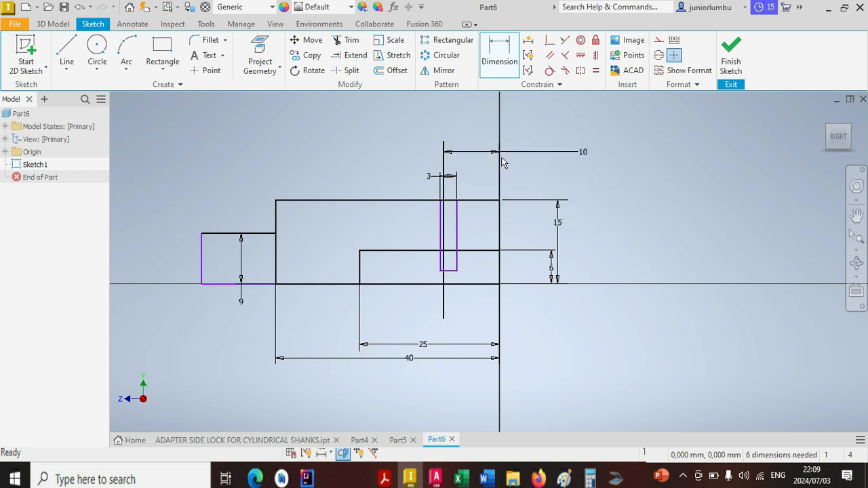
- Make the narrow rectangle's right edge collinear with the vertical line
left_click(564, 42)
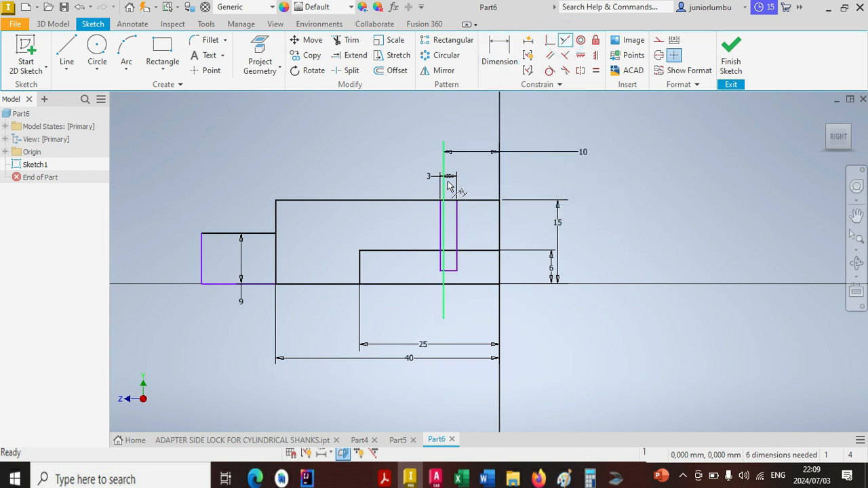
left_click(454, 177)
left_click(444, 166)
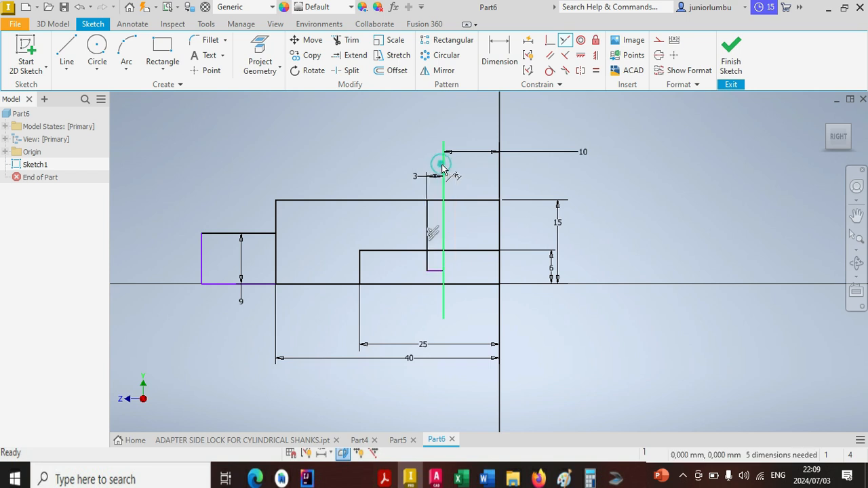
- Draw a slanted line from the small left rectangle's upper right corner to the large rectangle's top edge
scroll(407, 303, "down", 2)
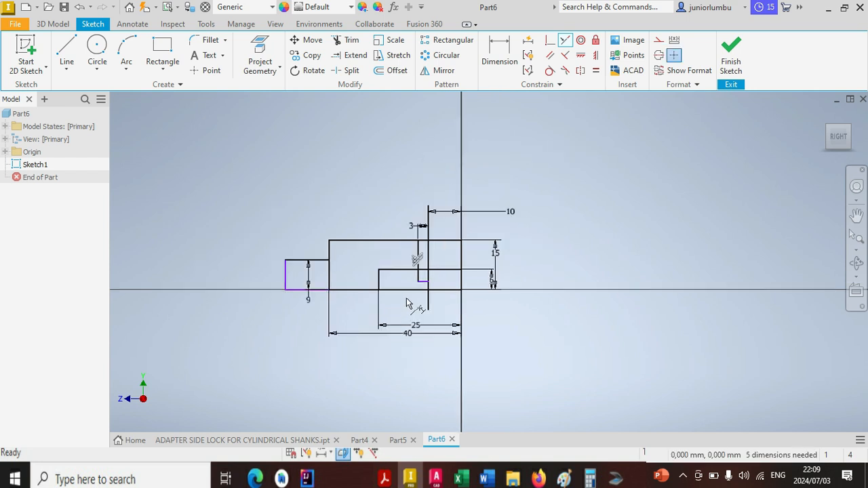
scroll(431, 286, "up", 3)
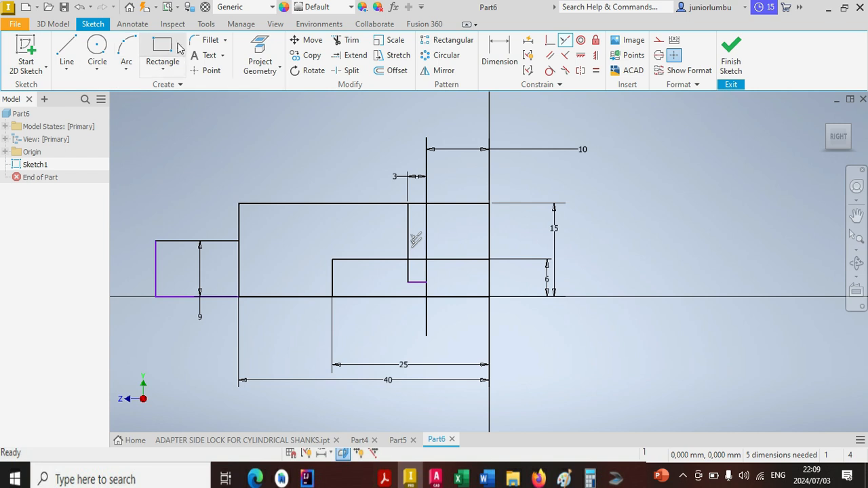
left_click(162, 68)
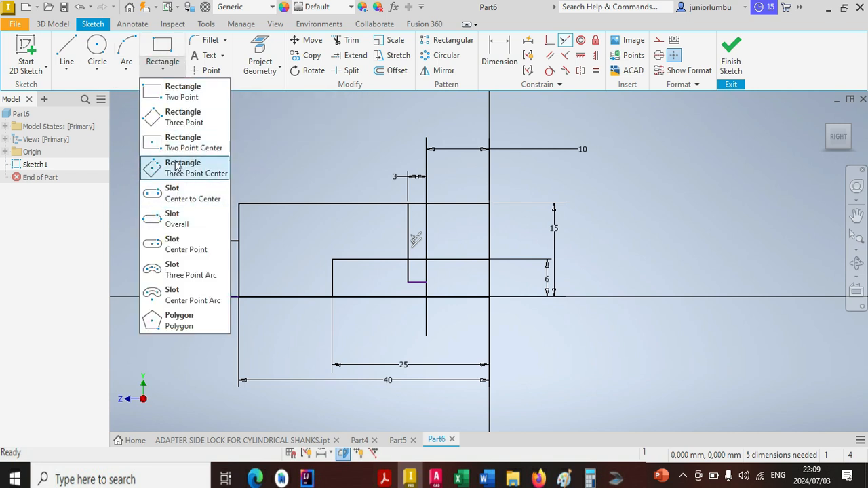
left_click(181, 116)
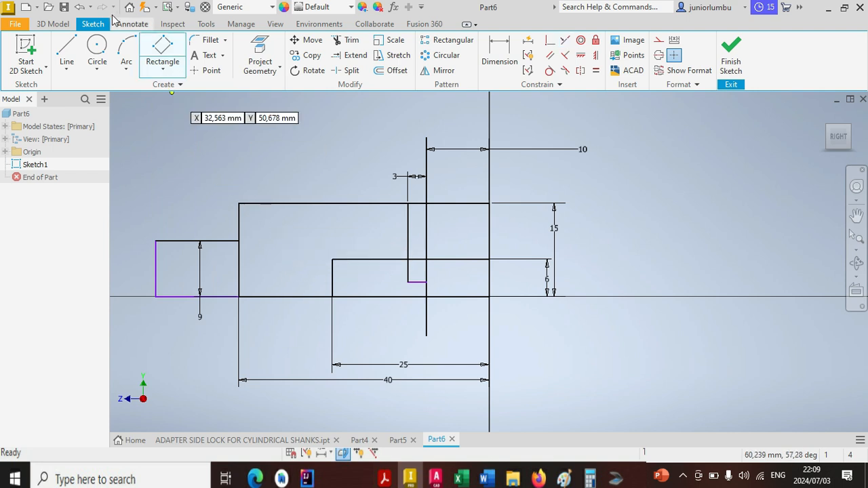
left_click(73, 46)
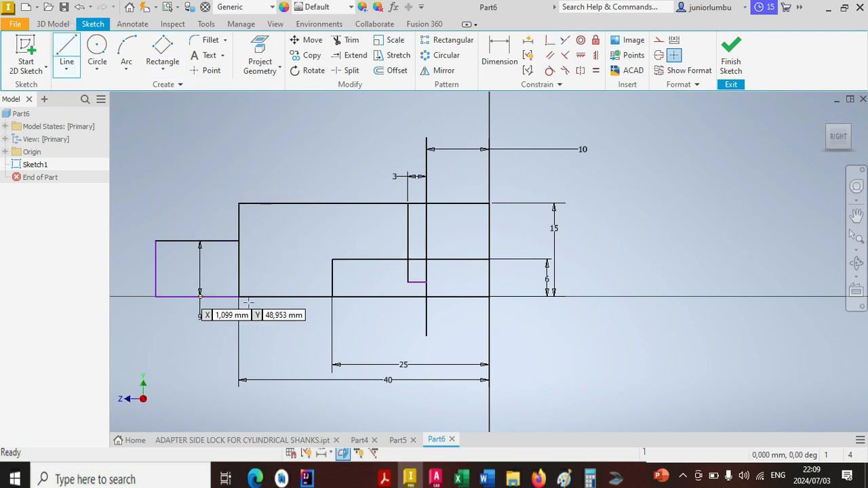
left_click(239, 242)
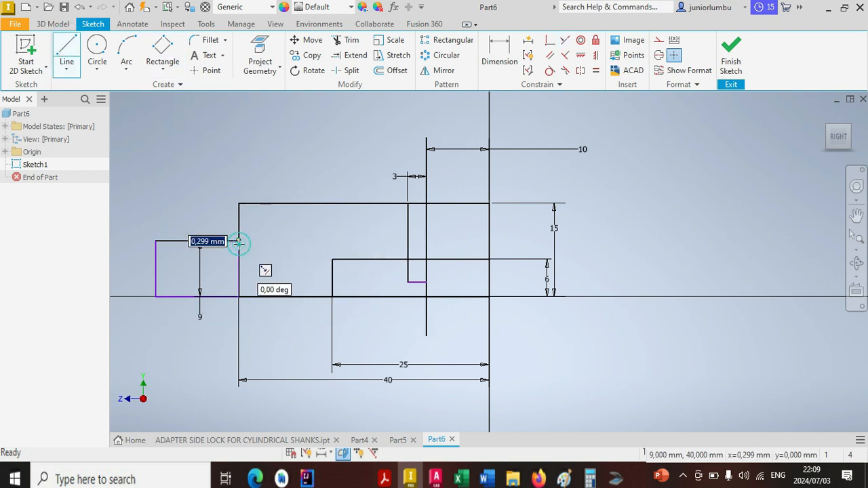
left_click(300, 203)
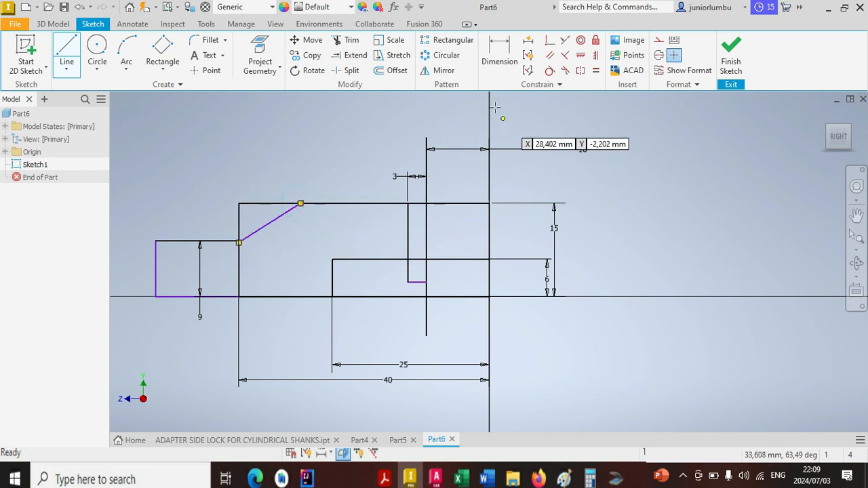
- Dimension the angle between the slanted line and the large rectangle's top edge as 30 degrees
left_click(499, 53)
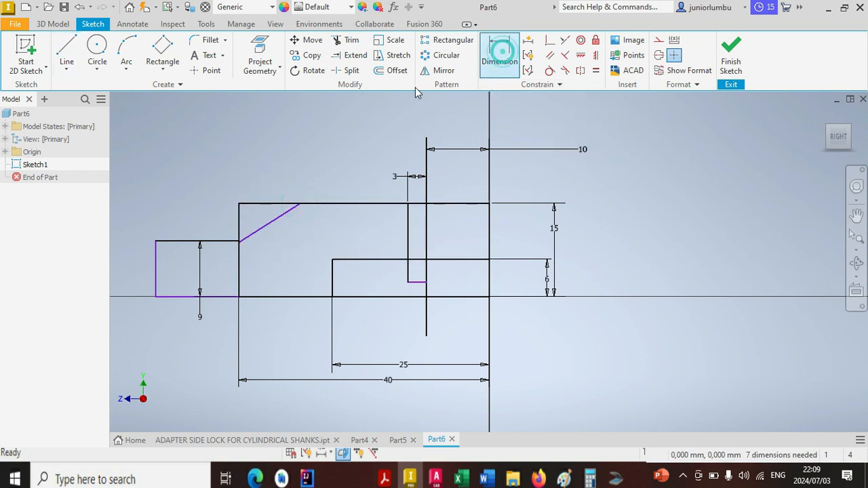
left_click(257, 204)
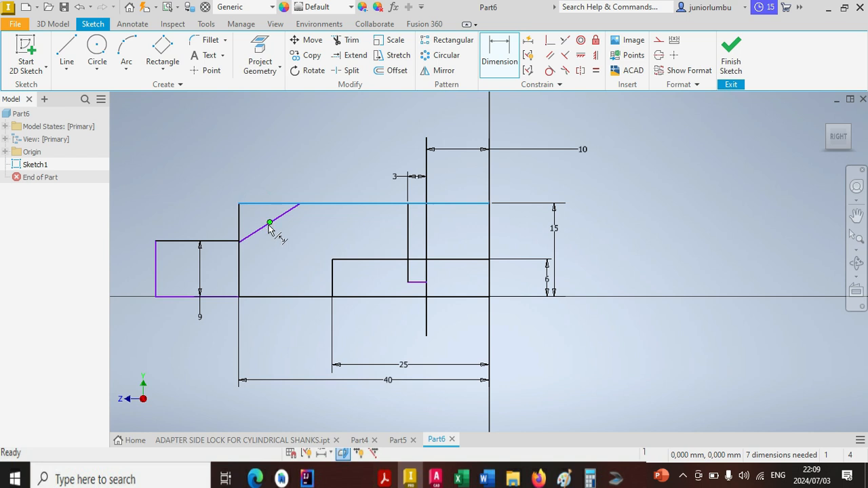
left_click(276, 222)
left_click(263, 222)
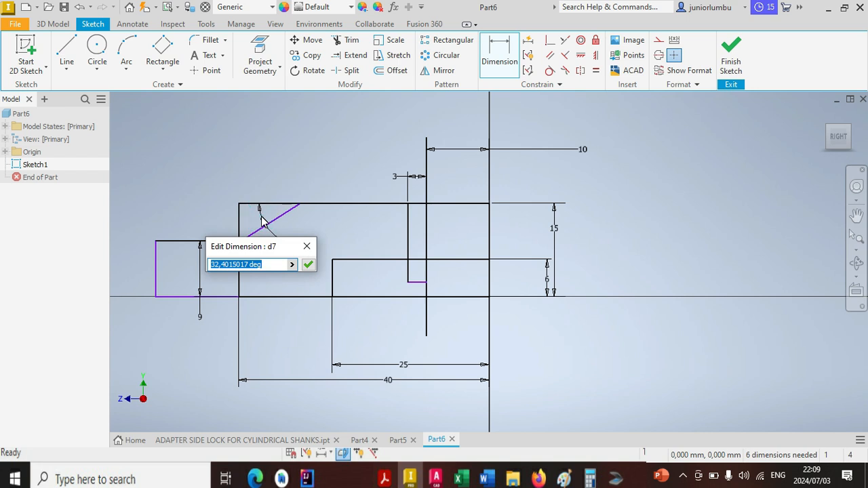
type("30")
key("Return")
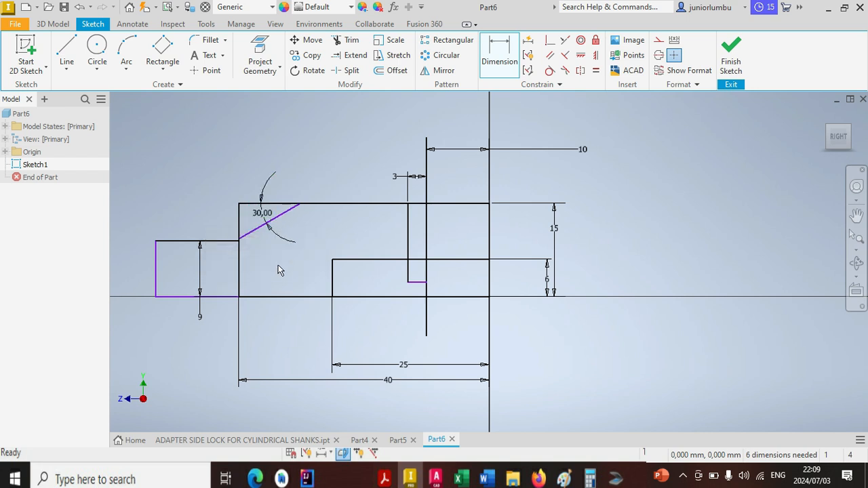
- Dimension the vertical distance from the slanted line's lower end to the small left rectangle's bottom right corner as 9 mm
scroll(258, 246, "up", 2)
scroll(252, 244, "down", 2)
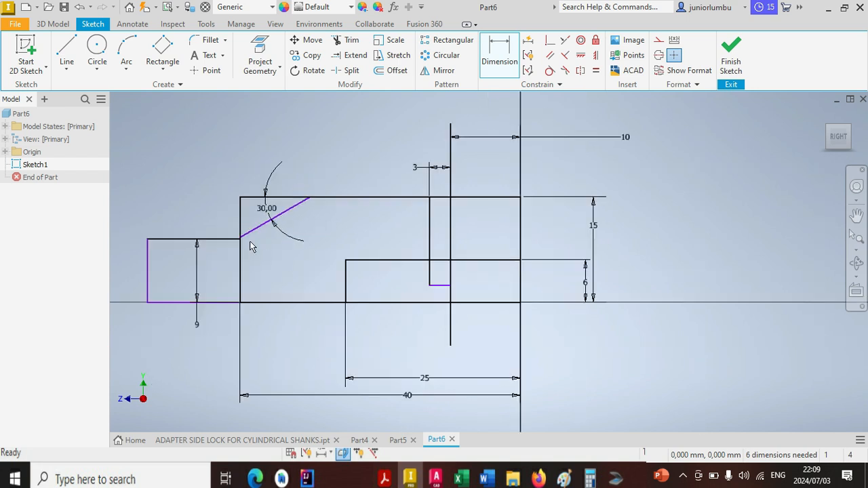
scroll(251, 242, "up", 3)
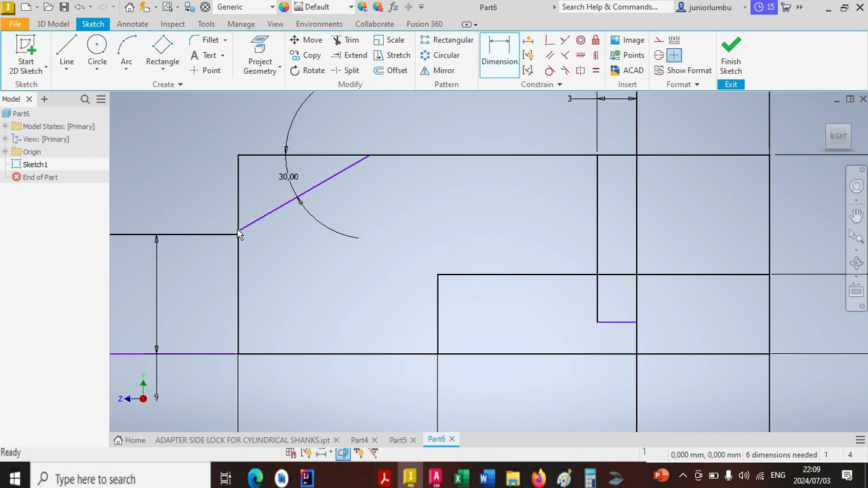
left_click(236, 352)
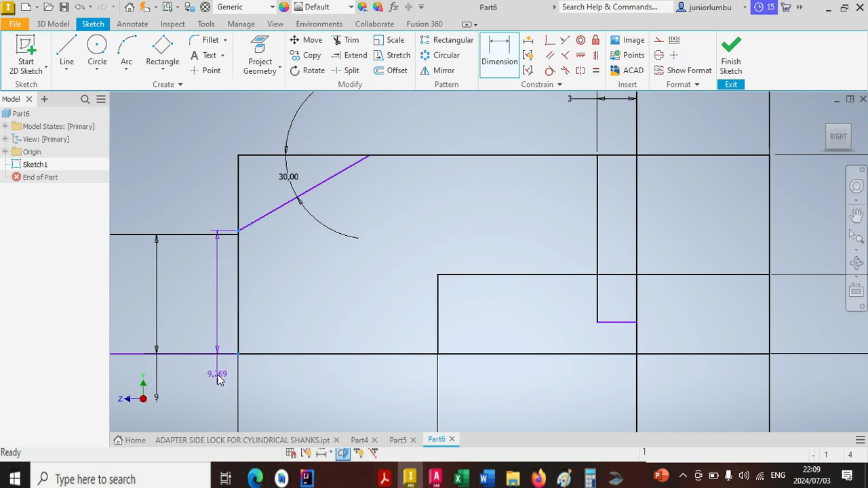
left_click(216, 371)
type("9")
key("Return")
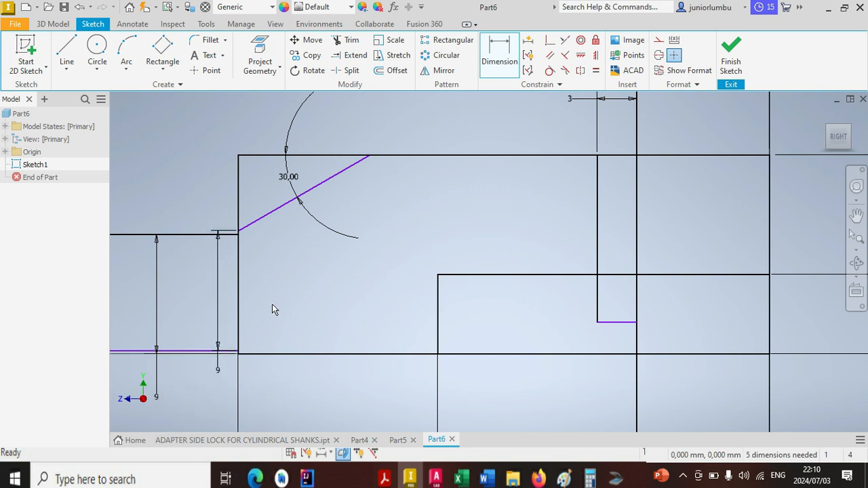
- Dimension the gap between the bottom edges of the small left rectangle and the large rectangle as 0 mm
scroll(241, 292, "down", 3)
scroll(270, 329, "up", 5)
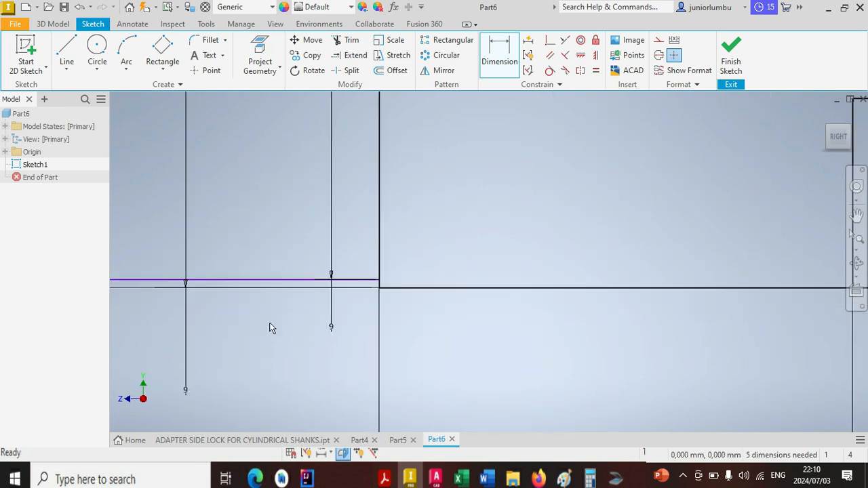
left_click(346, 281)
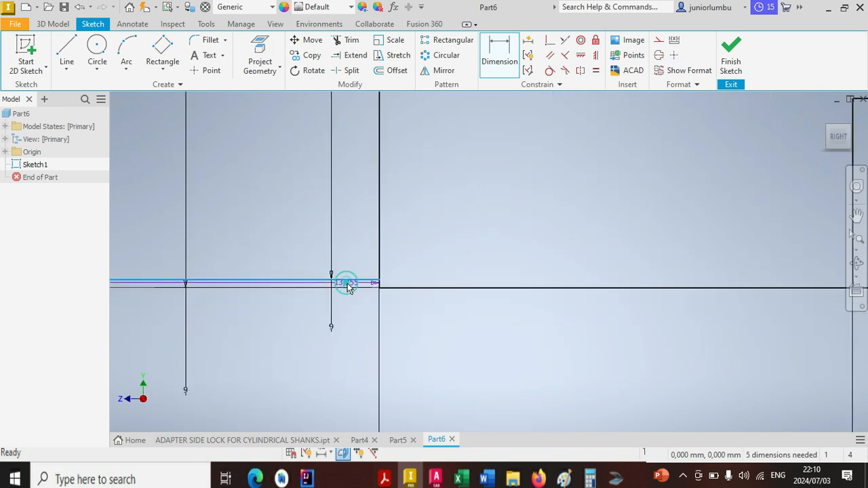
left_click(406, 288)
left_click(358, 347)
type("0")
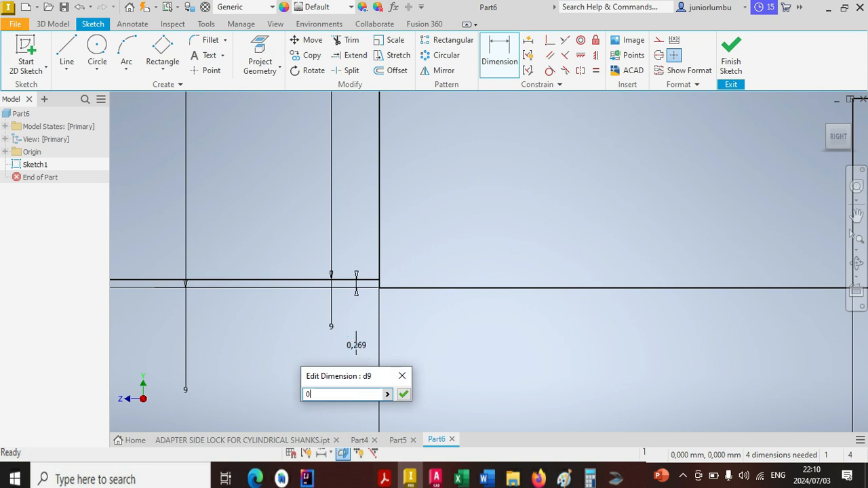
key("Return")
scroll(352, 326, "down", 2)
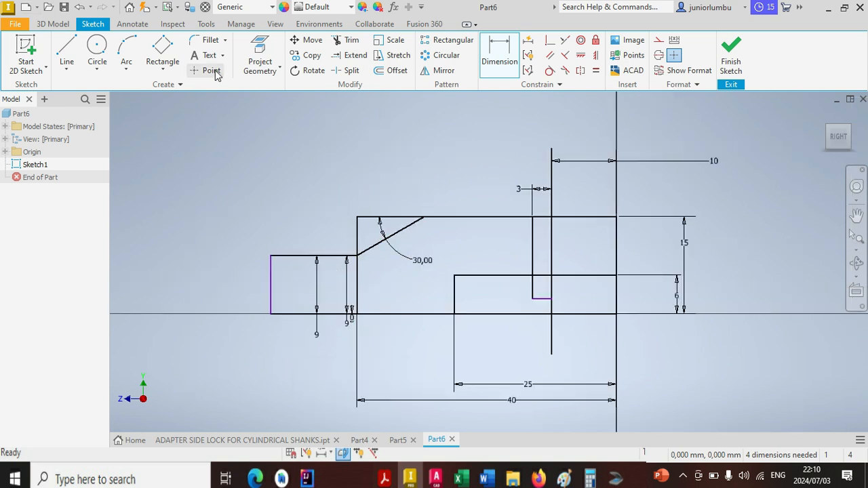
- Draw a narrow tilted three-point rectangle about 24 mm long, running from above the slanted line down past the horizontal axis
left_click(163, 46)
scroll(438, 269, "up", 2)
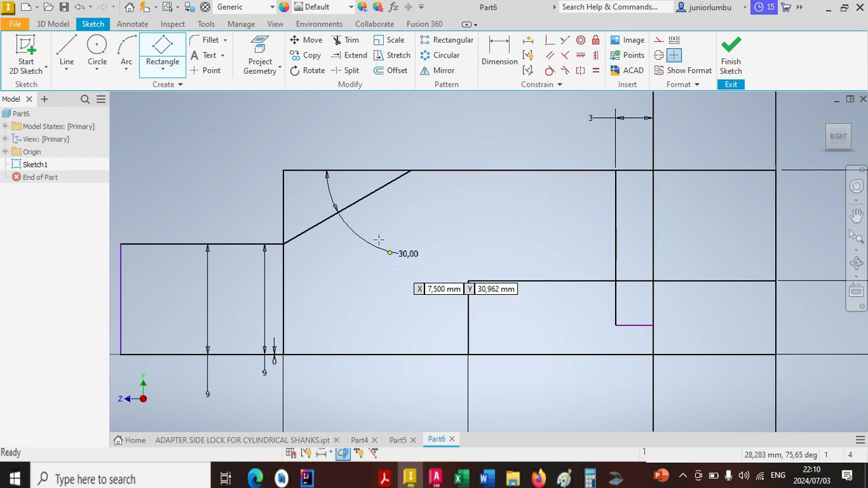
left_click(290, 129)
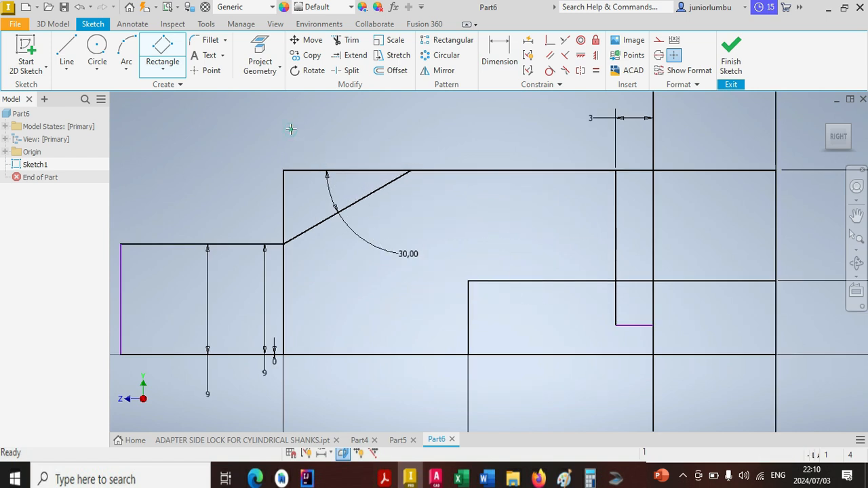
scroll(447, 349, "down", 2)
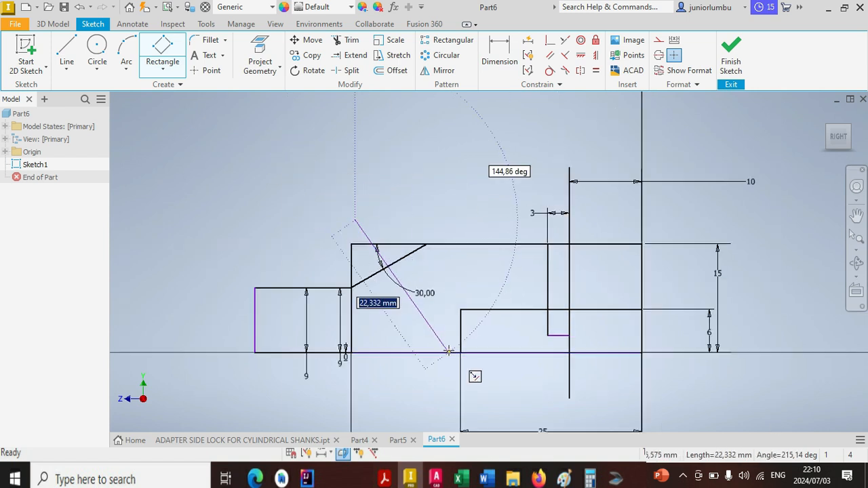
scroll(450, 358, "up", 2)
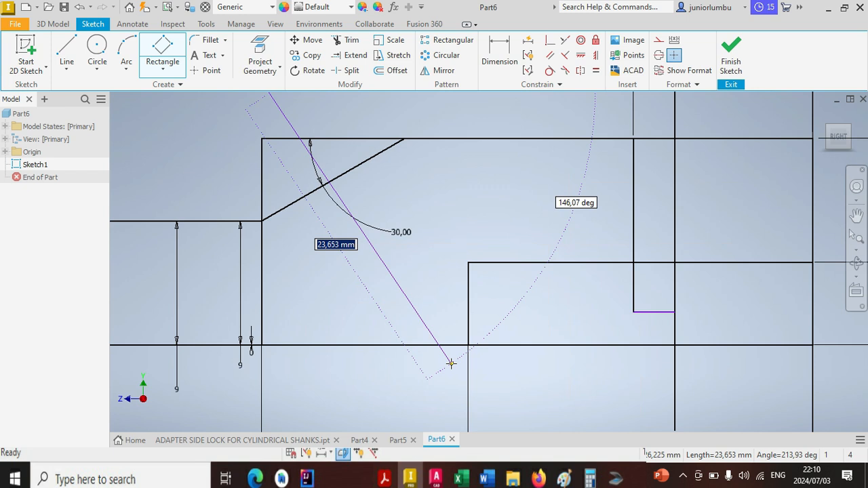
left_click(451, 363)
scroll(459, 332, "down", 2)
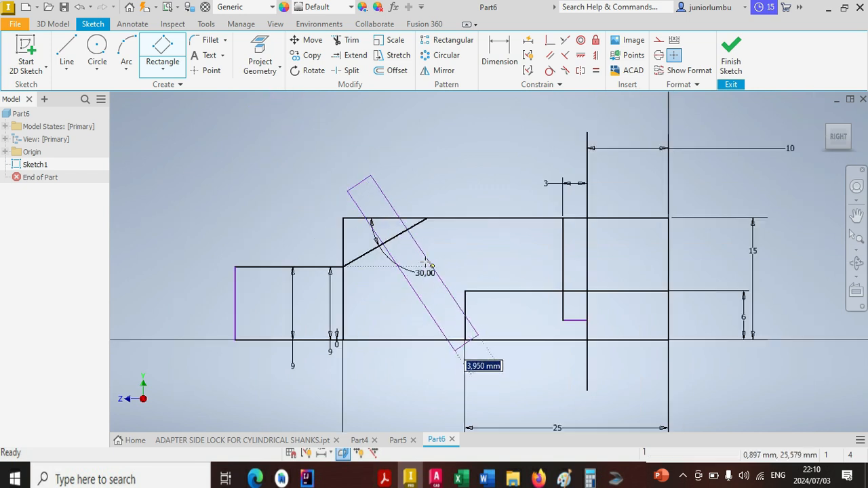
left_click(411, 250)
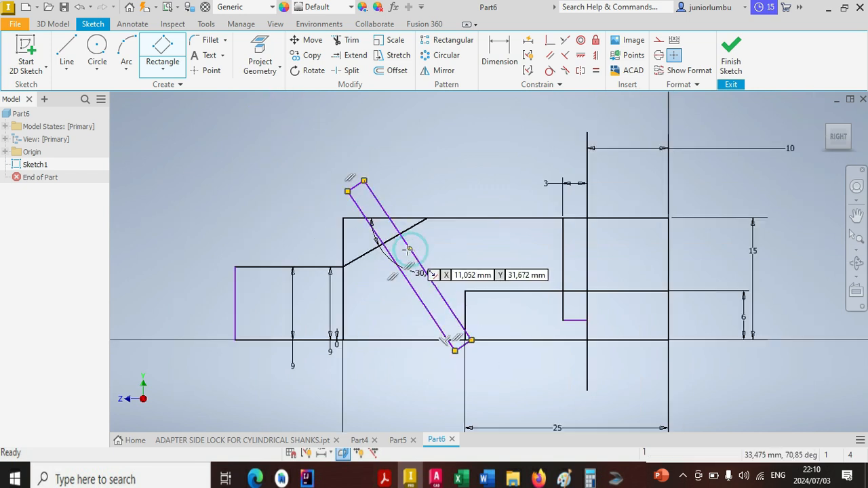
- Dimension the width between the tilted rectangle's two long edges as 4 mm
left_click(502, 52)
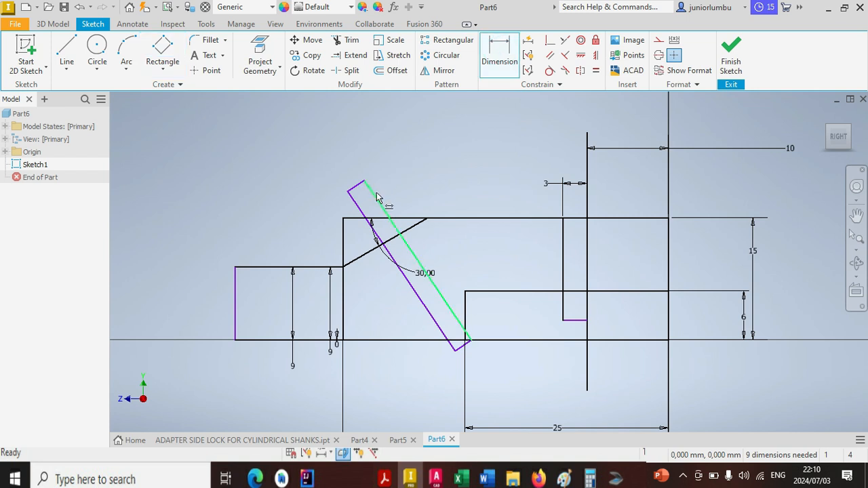
left_click(373, 194)
left_click(355, 202)
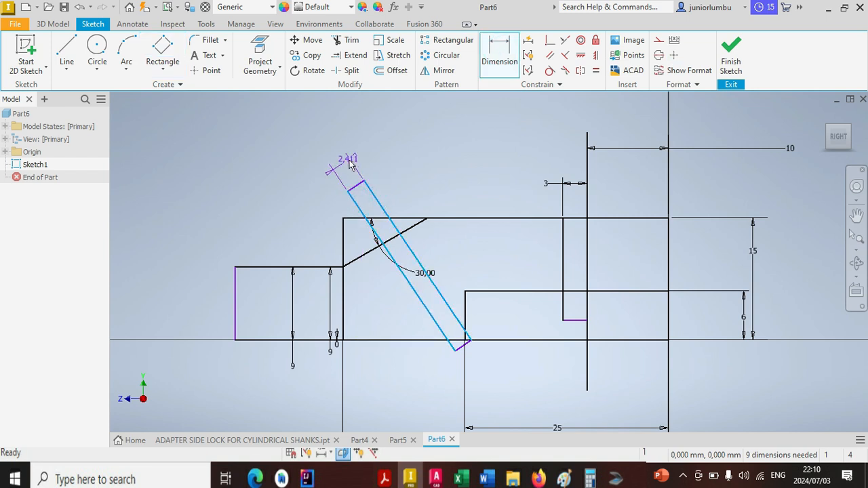
left_click(381, 149)
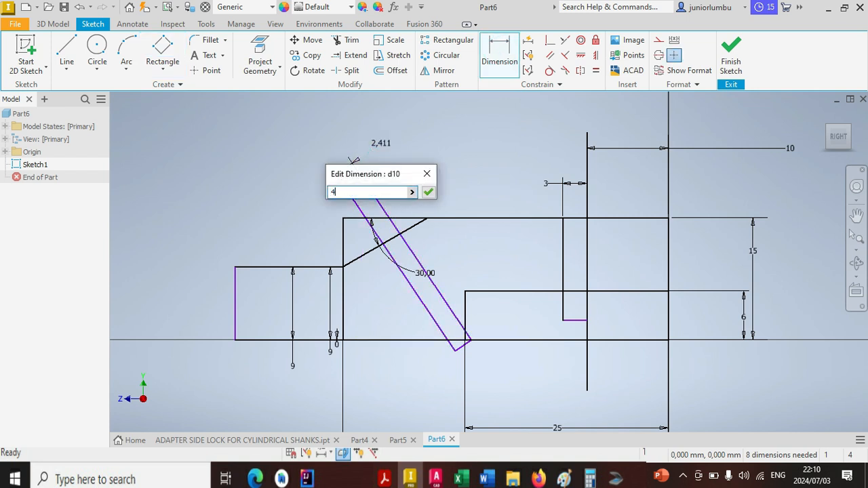
key("Return")
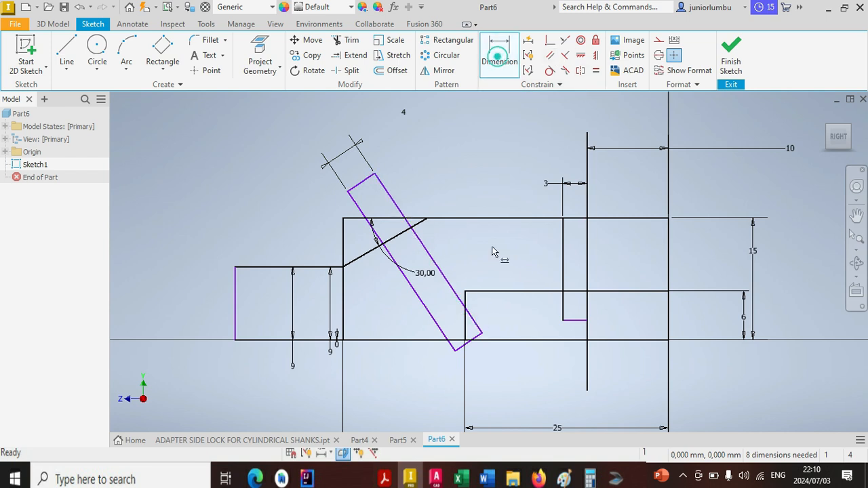
- Dimension the horizontal distance from the 6 mm high inner rectangle's left edge to the tilted rectangle's lowest corner as 0 mm
scroll(463, 383, "up", 3)
left_click(468, 284)
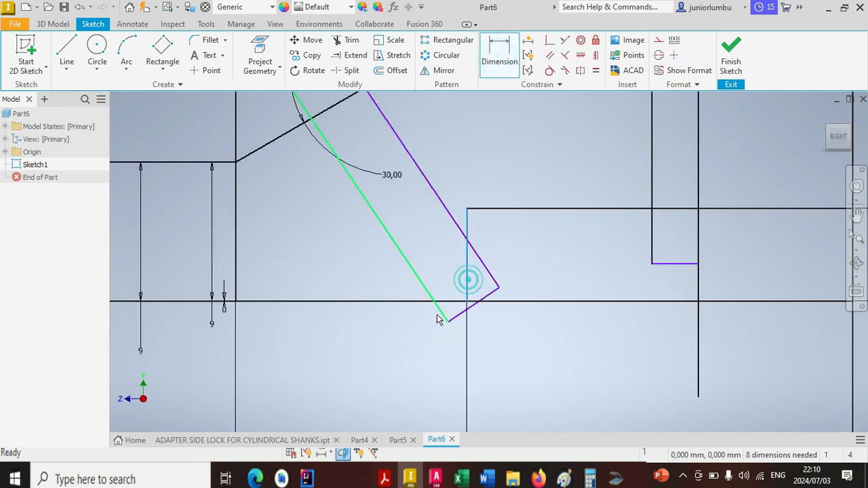
left_click(449, 322)
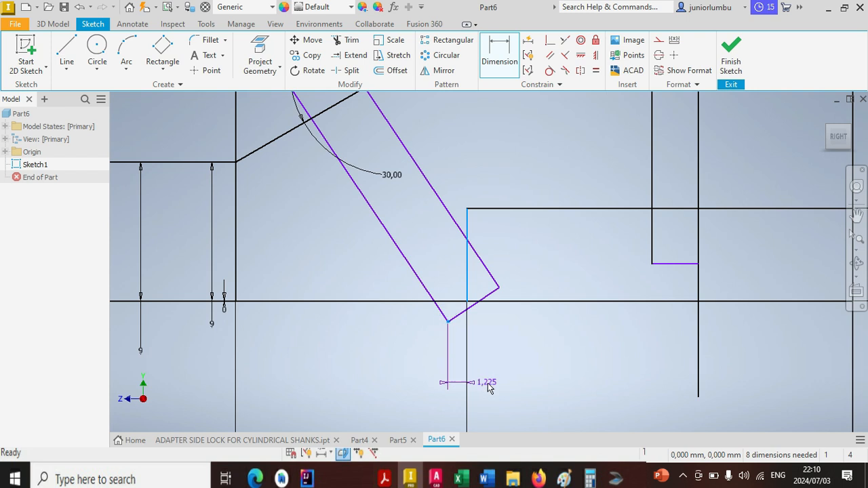
left_click(496, 389)
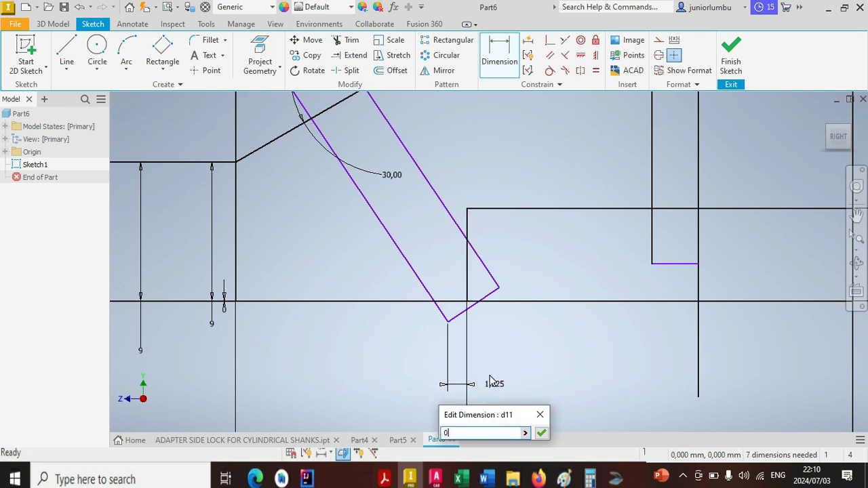
key("Return")
- Dimension the angle between the large rectangle's left edge and the tilted rectangle's left long edge as 30 degrees
scroll(491, 347, "down", 5)
scroll(496, 381, "up", 3)
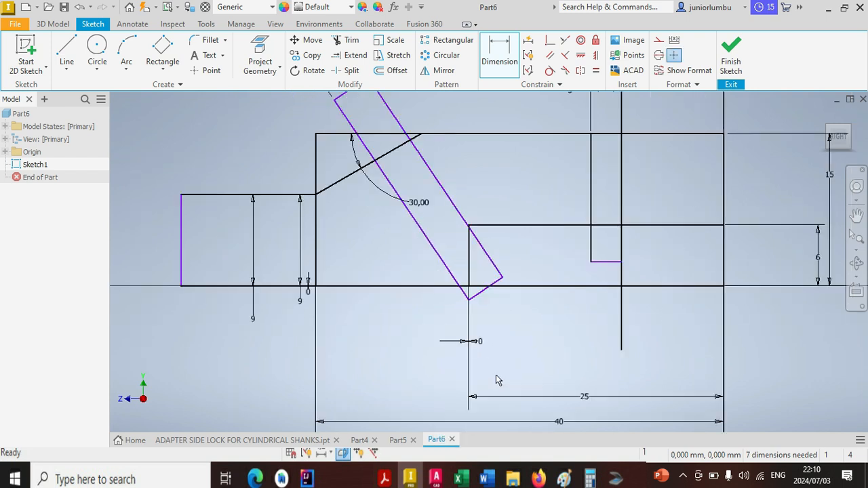
scroll(475, 349, "down", 2)
left_click(498, 59)
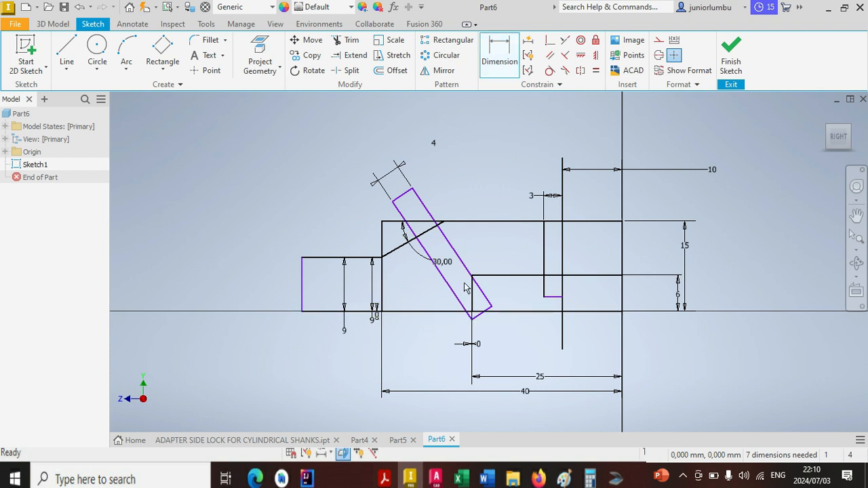
left_click(383, 306)
left_click(413, 329)
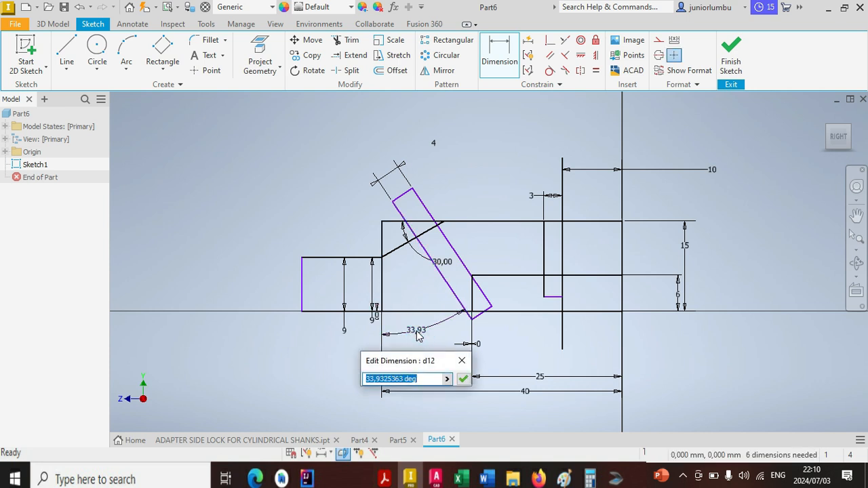
type("30")
key("Return")
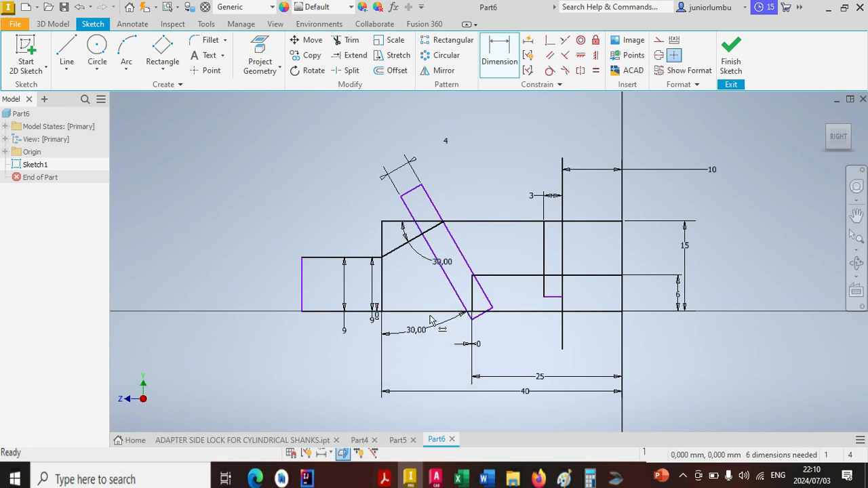
- Dimension the perpendicular distance from the slanted line's lower end to the tilted rectangle's left long edge as 5.5 mm
scroll(498, 334, "up", 2)
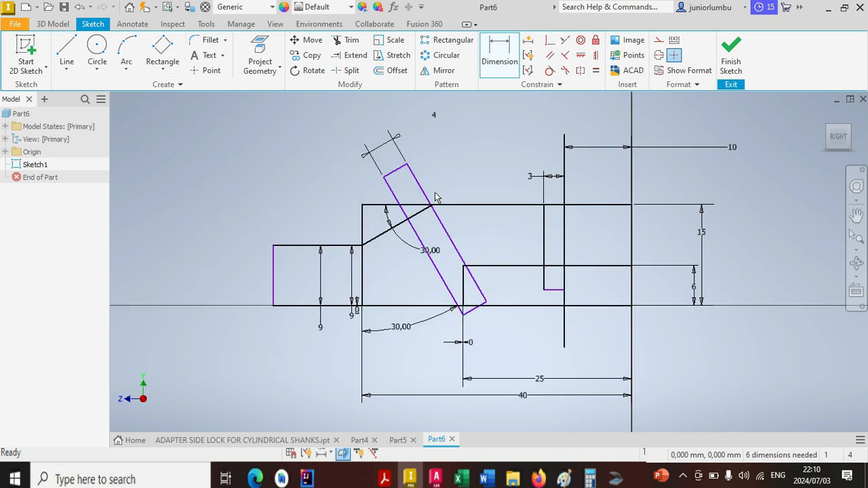
scroll(389, 216, "up", 3)
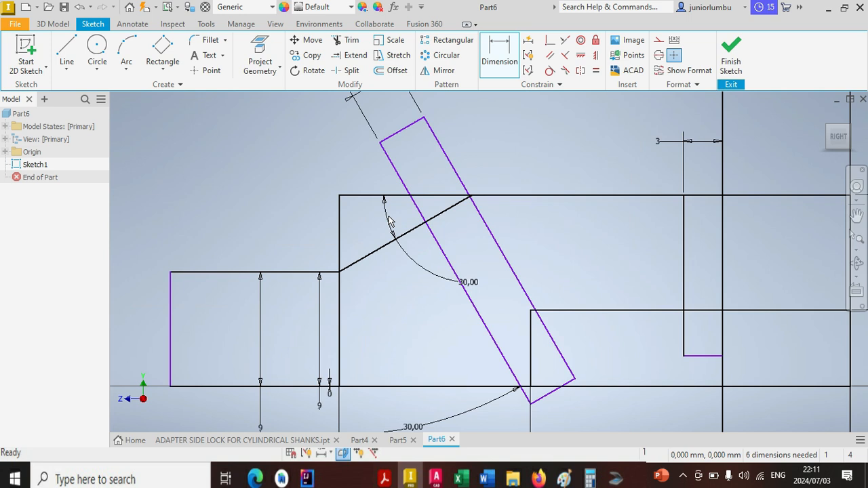
left_click(388, 162)
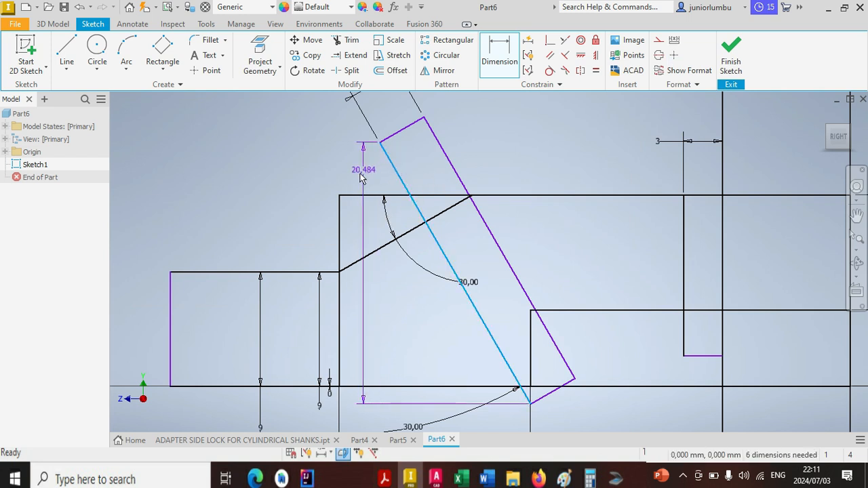
left_click(341, 271)
left_click(305, 176)
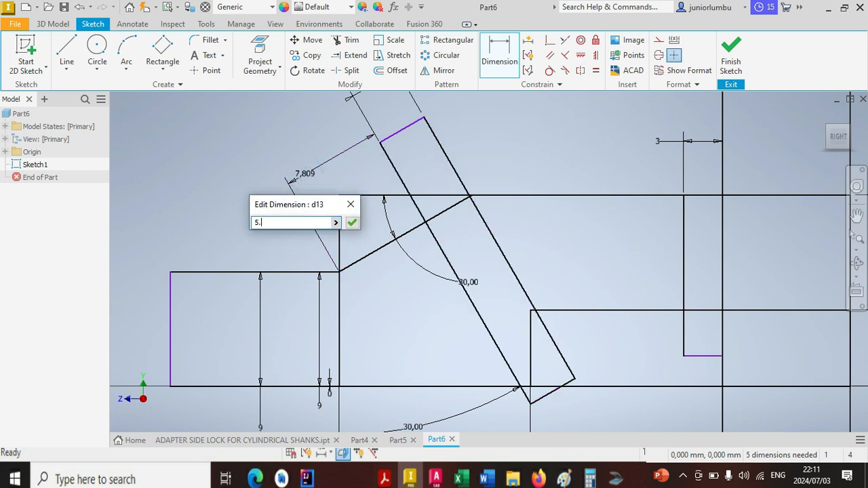
key("Return")
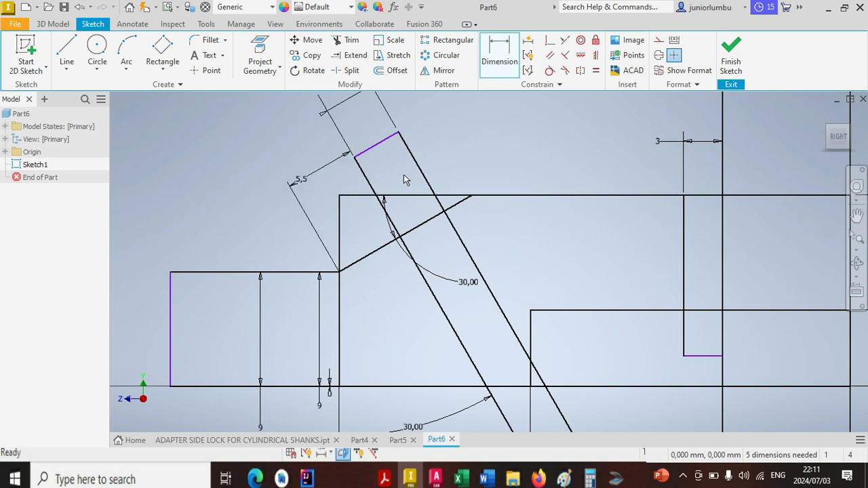
- Draw a line about 58 mm long along the tilted rectangle's left long edge, extending past both of its ends
scroll(516, 312, "down", 4)
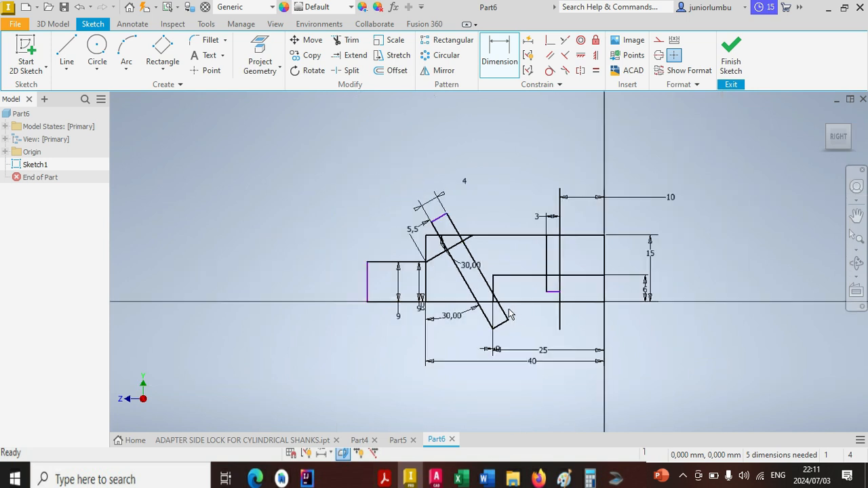
scroll(510, 315, "up", 1)
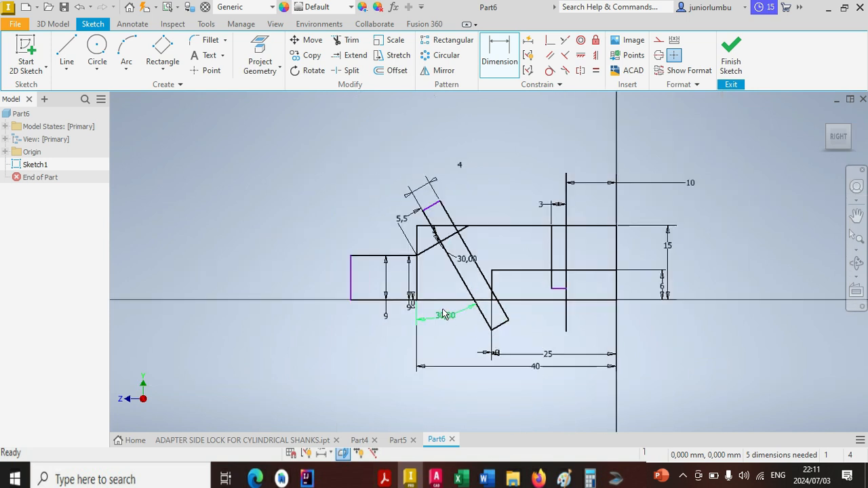
left_click(66, 46)
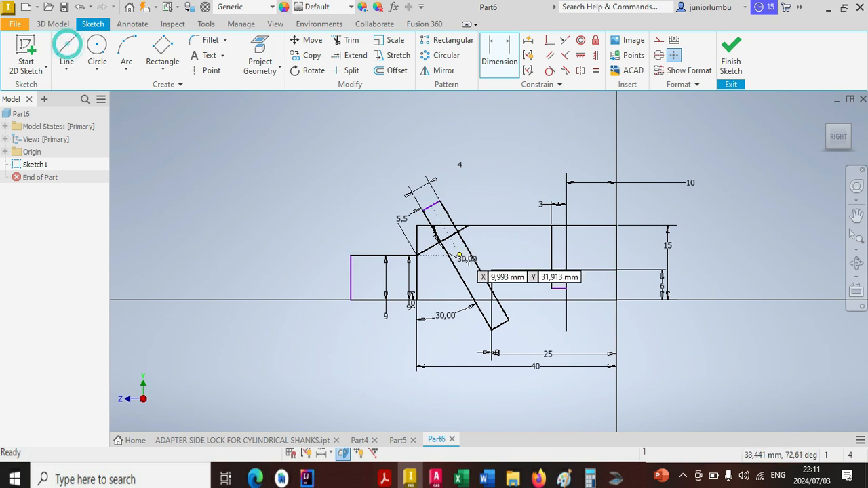
scroll(507, 348, "up", 3)
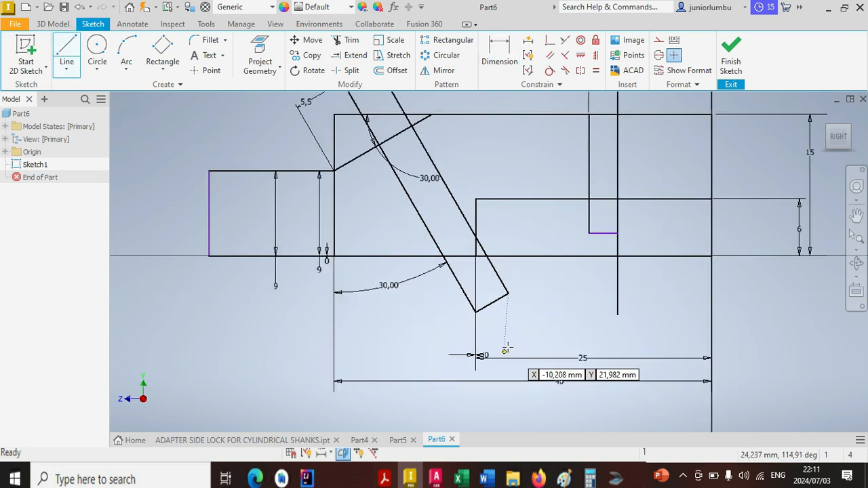
scroll(372, 135, "down", 3)
scroll(400, 217, "down", 2)
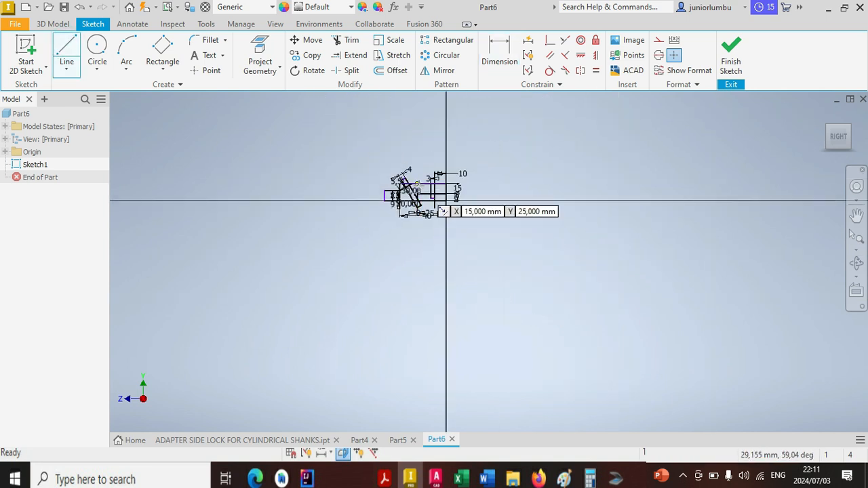
scroll(413, 186, "up", 2)
left_click(337, 106)
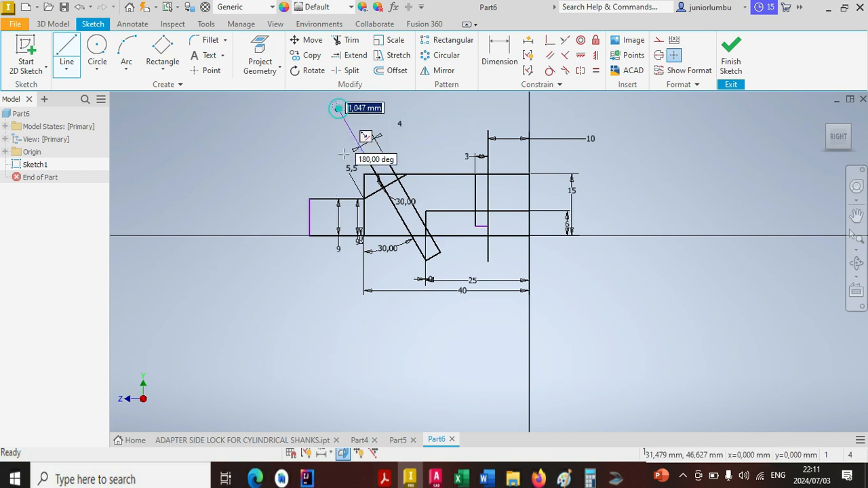
left_click(454, 313)
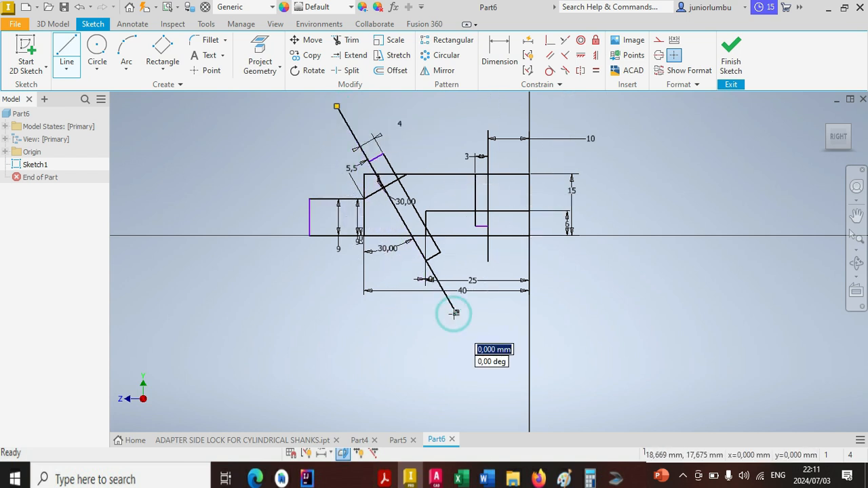
scroll(451, 309, "up", 2)
key("Escape")
key("Escape")
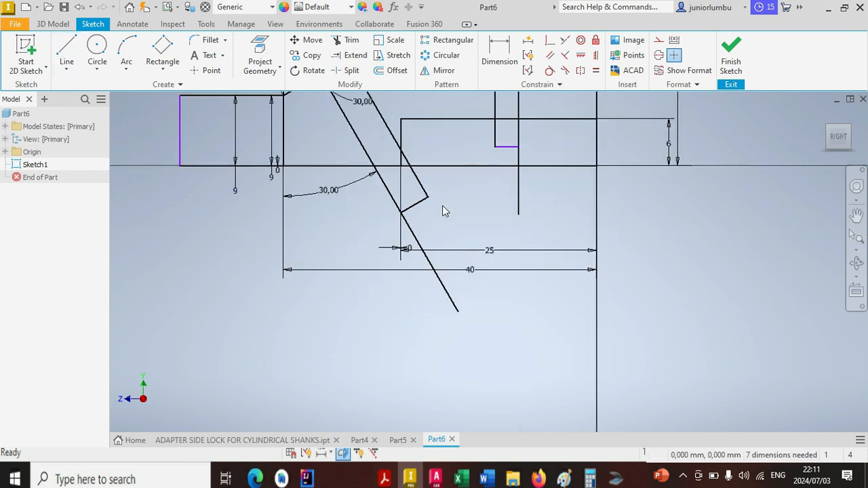
- Try to dimension the vertical distance from the inner rectangle's top edge to the tilted rectangle's lowest corner
scroll(399, 196, "up", 3)
scroll(437, 268, "down", 4)
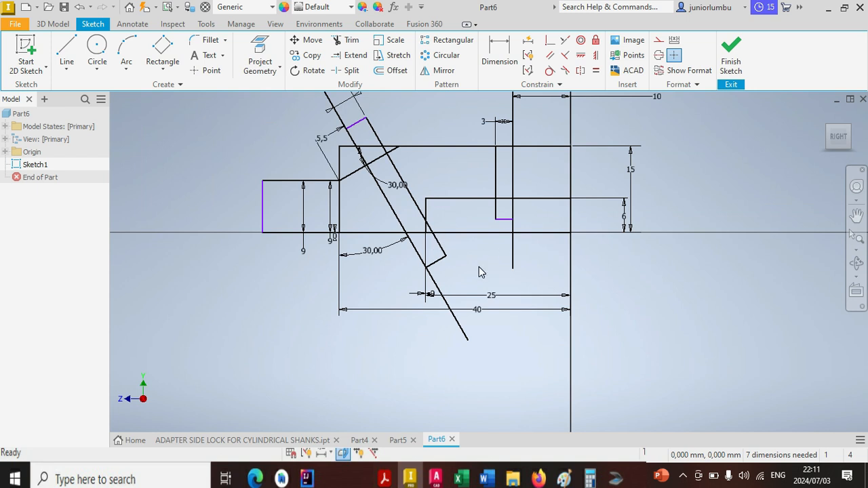
left_click(503, 53)
scroll(414, 193, "up", 2)
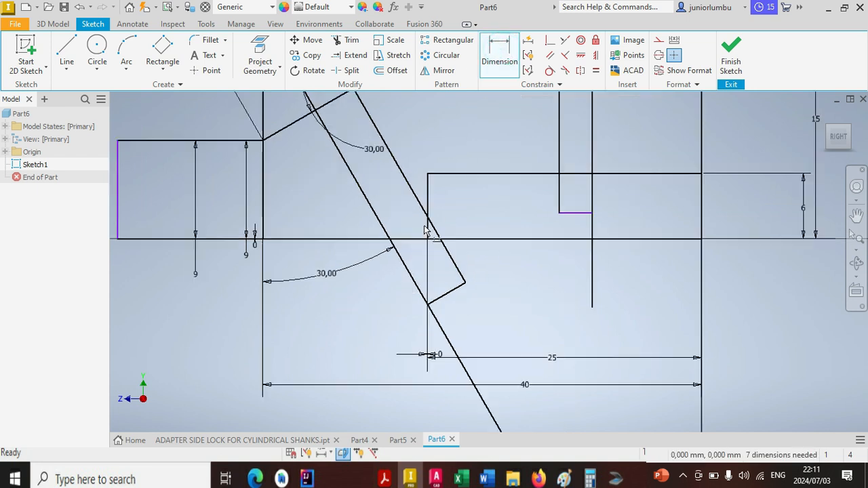
left_click(439, 178)
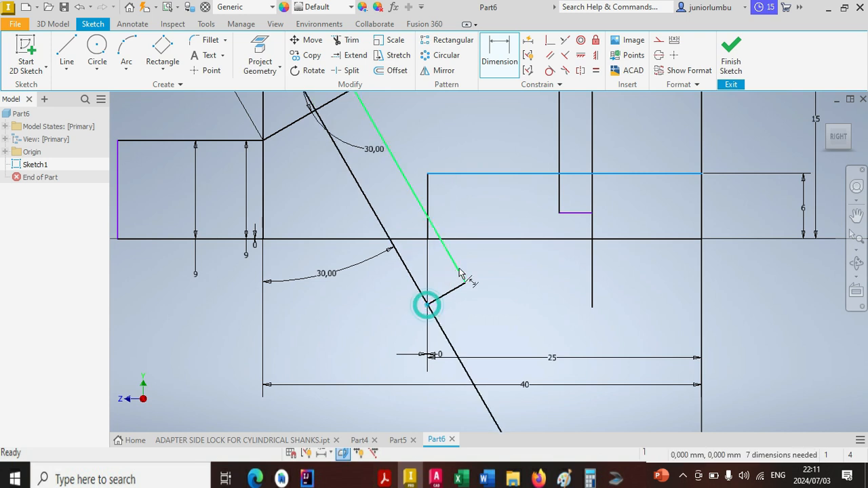
left_click(427, 302)
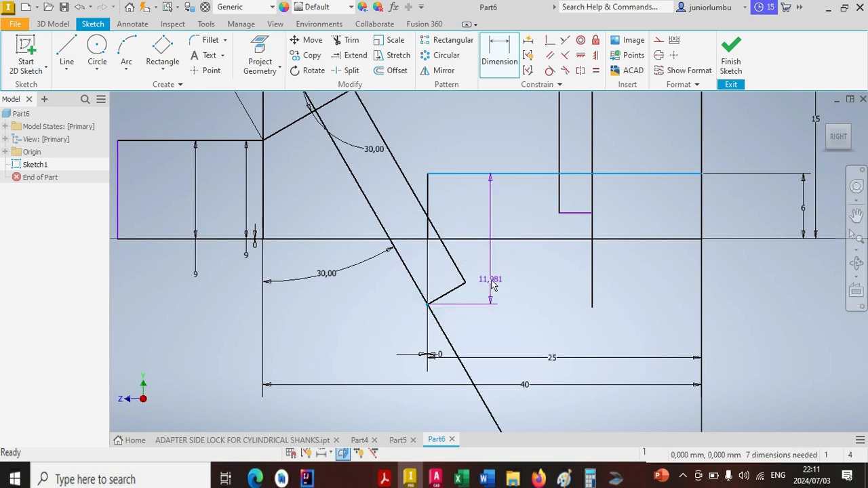
left_click(491, 281)
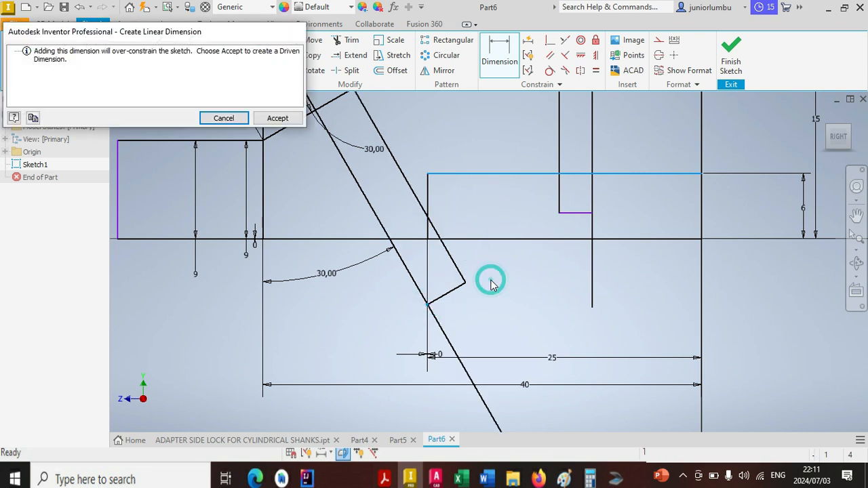
left_click(223, 118)
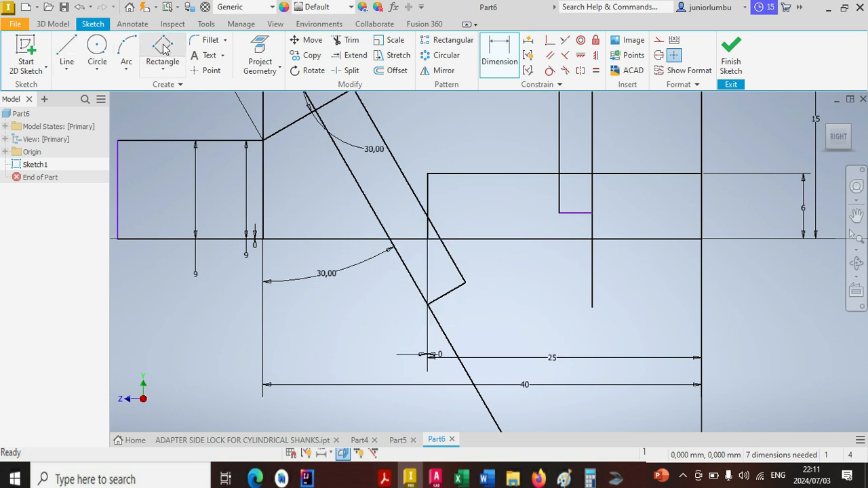
- Draw a shallow three-point arc from the inner rectangle's top left corner straight down past the tilted rectangle's lowest corner, bulging left
left_click(126, 49)
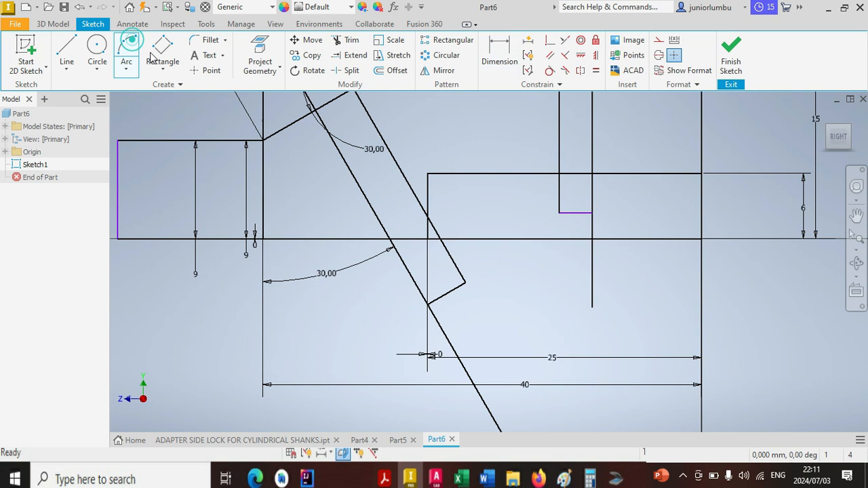
left_click(427, 172)
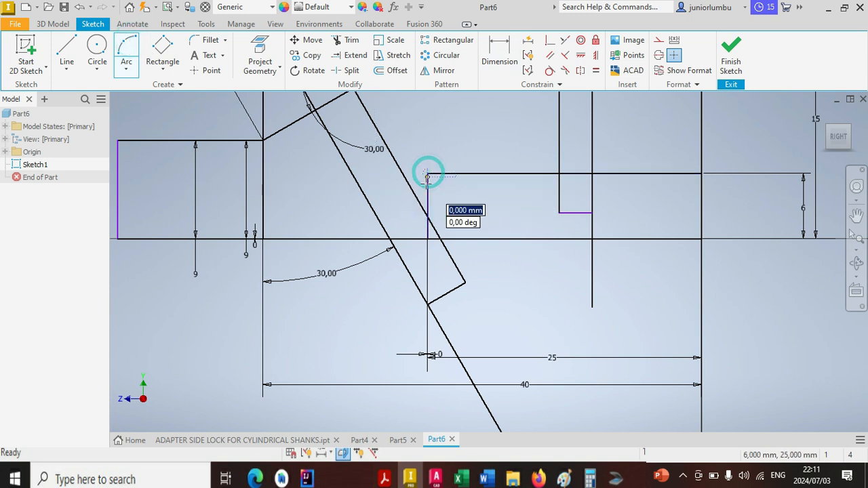
left_click(427, 331)
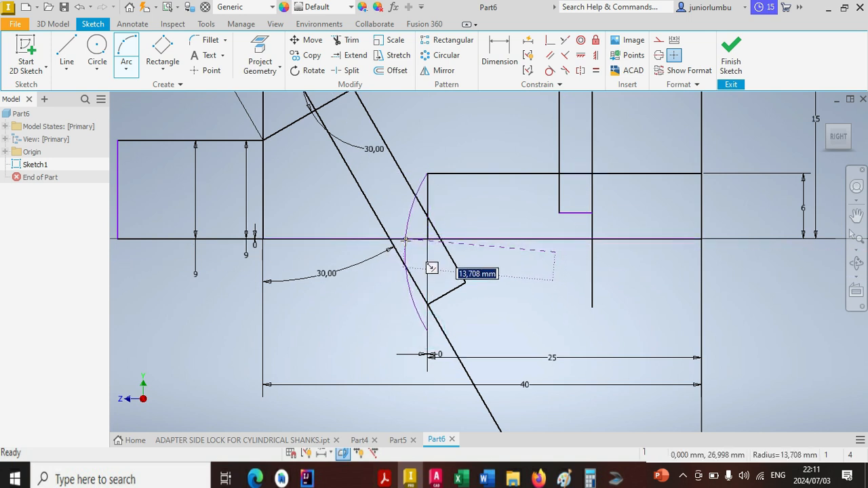
left_click(414, 239)
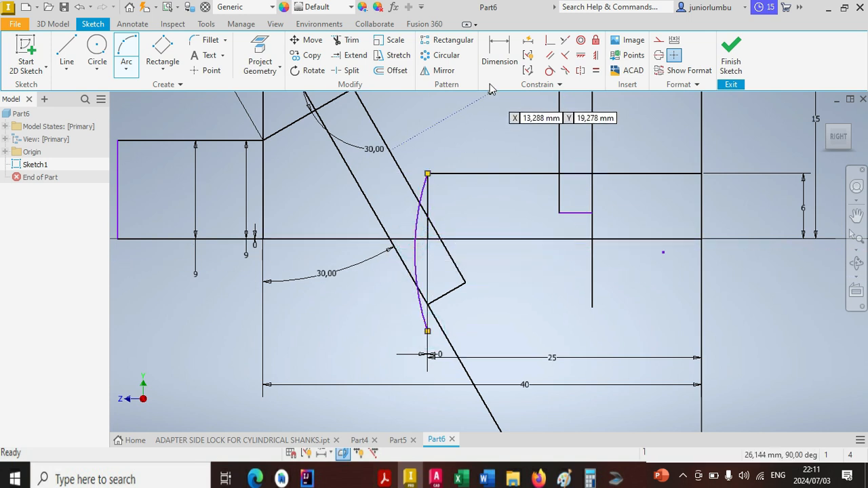
- Dimension the vertical distance between the shallow arc's two endpoints as 12 mm
left_click(499, 55)
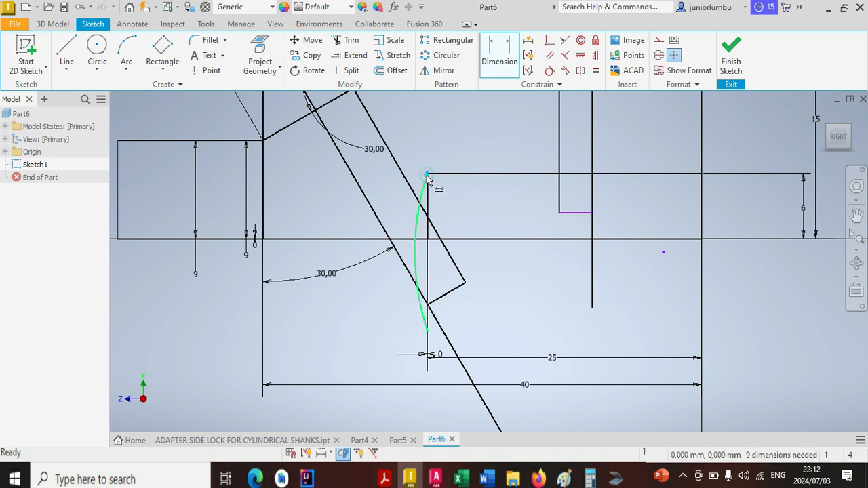
left_click(427, 331)
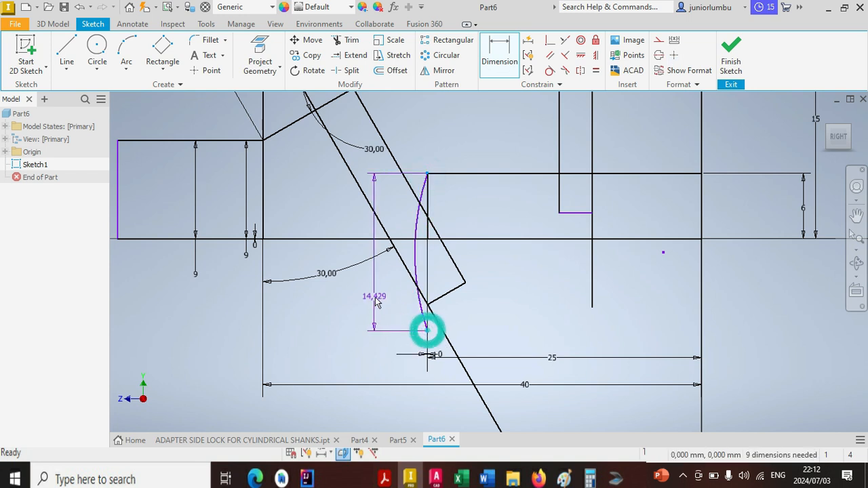
left_click(373, 305)
type("12")
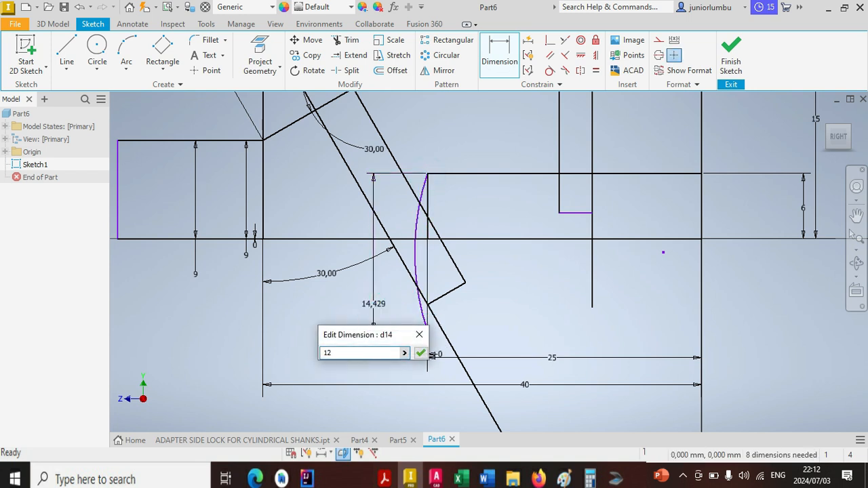
key("Return")
scroll(430, 246, "up", 3)
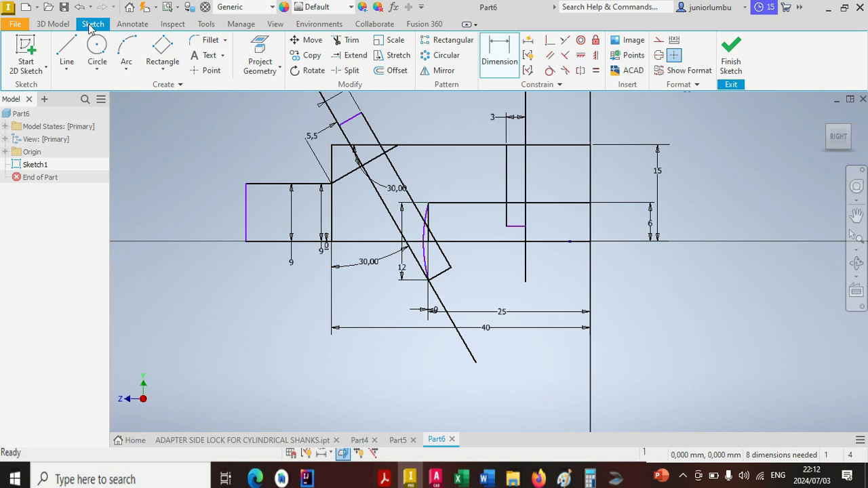
- Draw a line about 4.6 mm long from the tilted rectangle's lower right corner down to the long slanted line
left_click(66, 46)
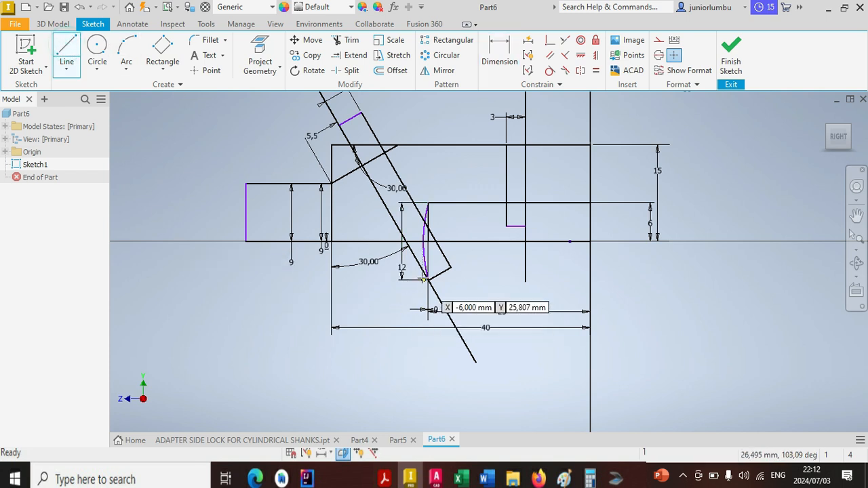
left_click(423, 278)
scroll(421, 278, "down", 3)
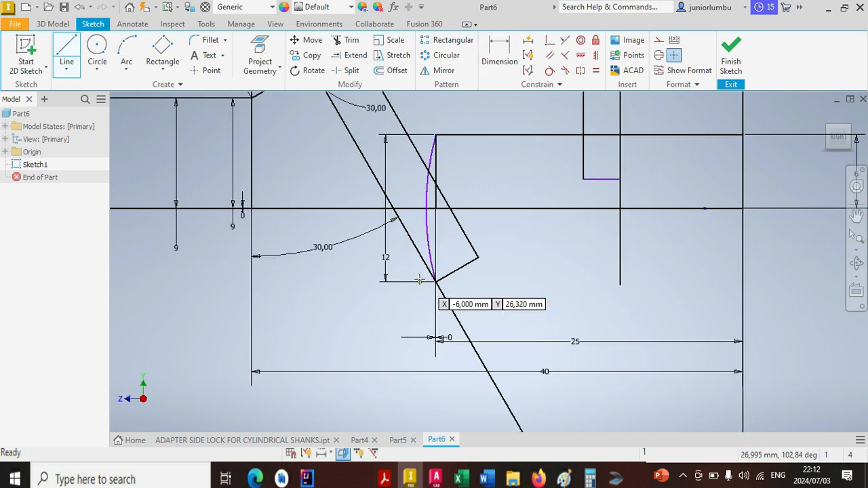
left_click(478, 257)
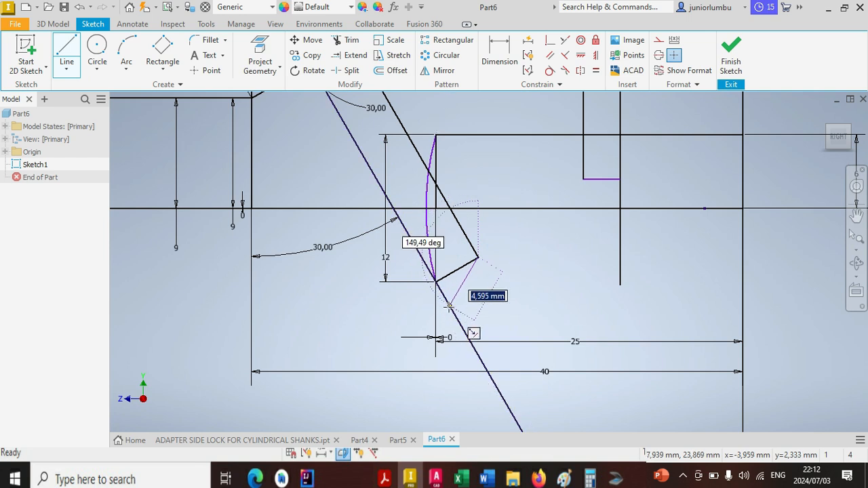
left_click(450, 306)
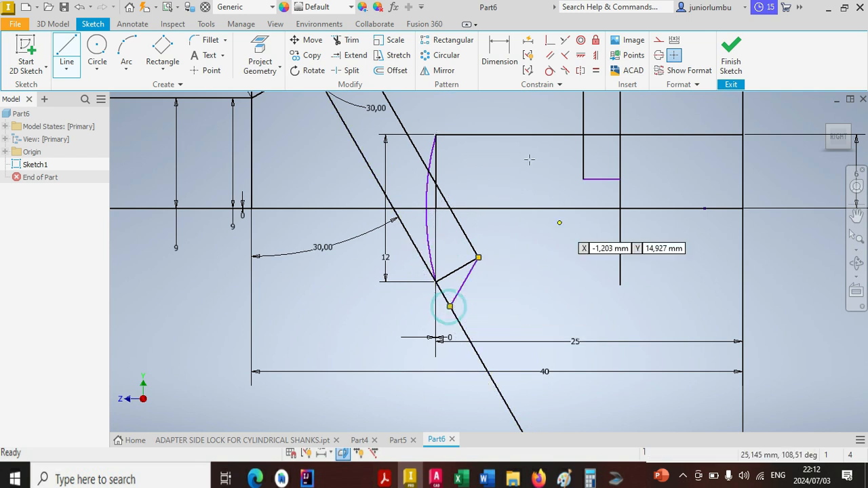
- Dimension the angle between the tilted rectangle's lower short edge and the new short line as 30 degrees
left_click(496, 60)
left_click(453, 273)
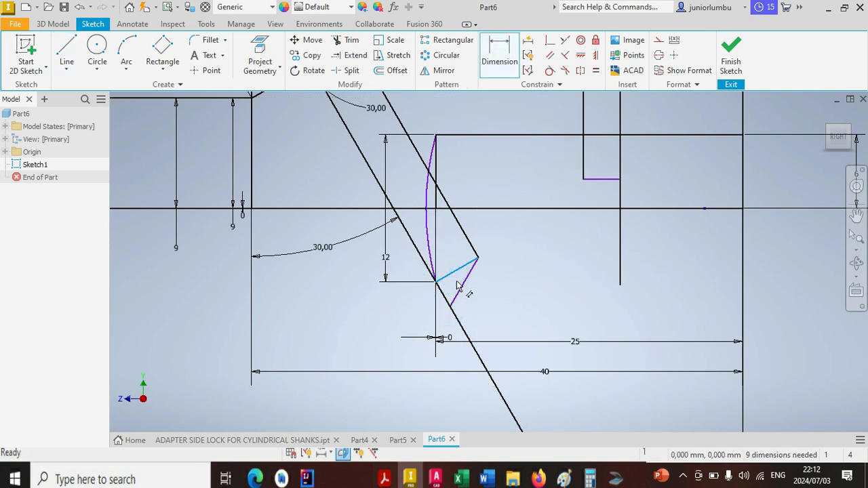
left_click(460, 290)
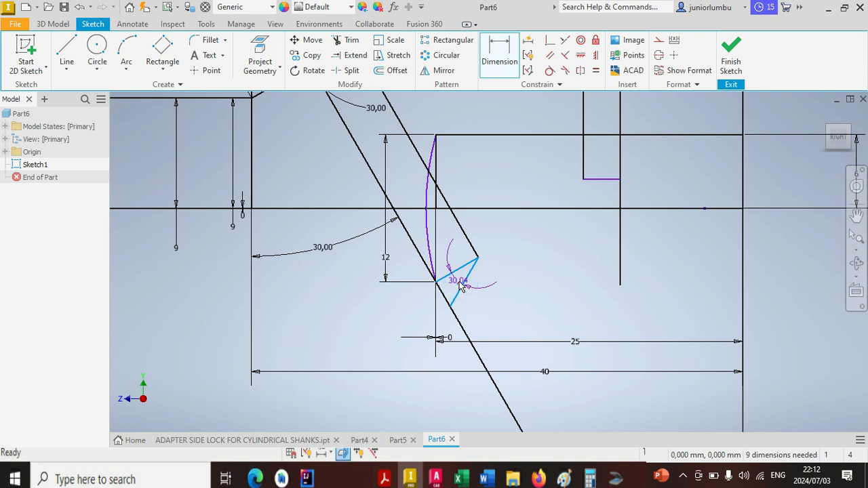
left_click(460, 285)
type("30")
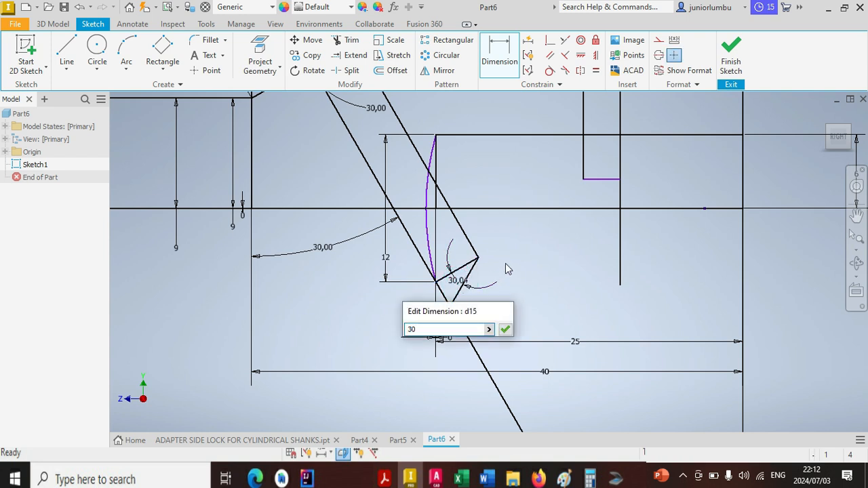
key("Return")
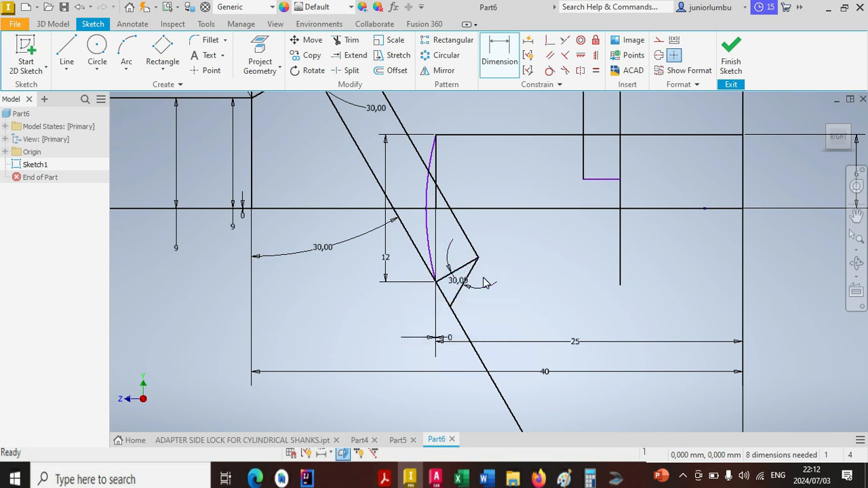
- Draw a circle about 10.7 mm in diameter, centred where the long vertical line crosses the profile's horizontal base line
scroll(484, 278, "down", 5)
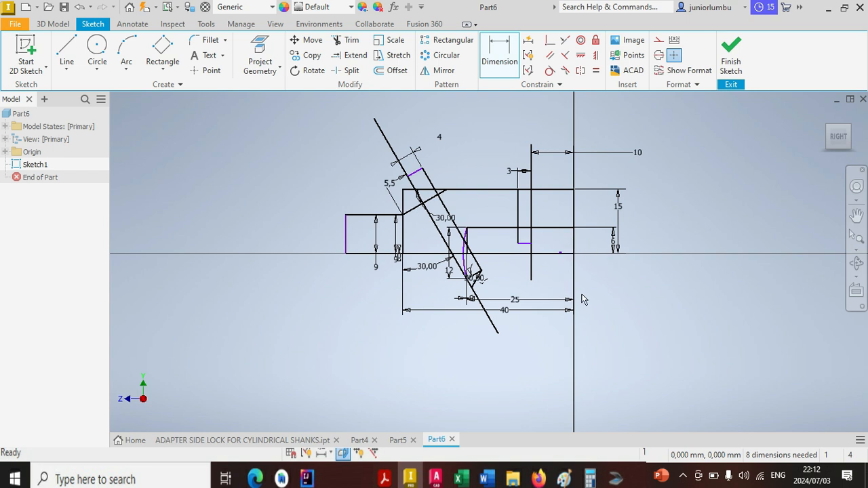
left_click(97, 51)
scroll(555, 247, "up", 3)
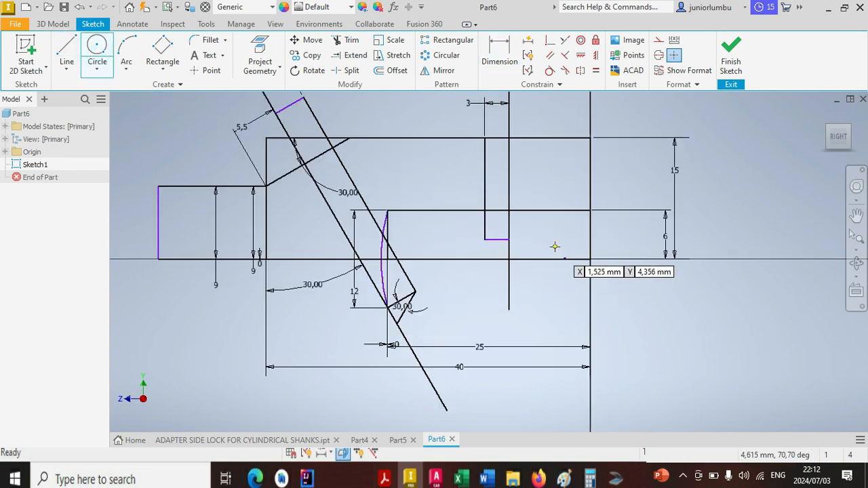
left_click(509, 259)
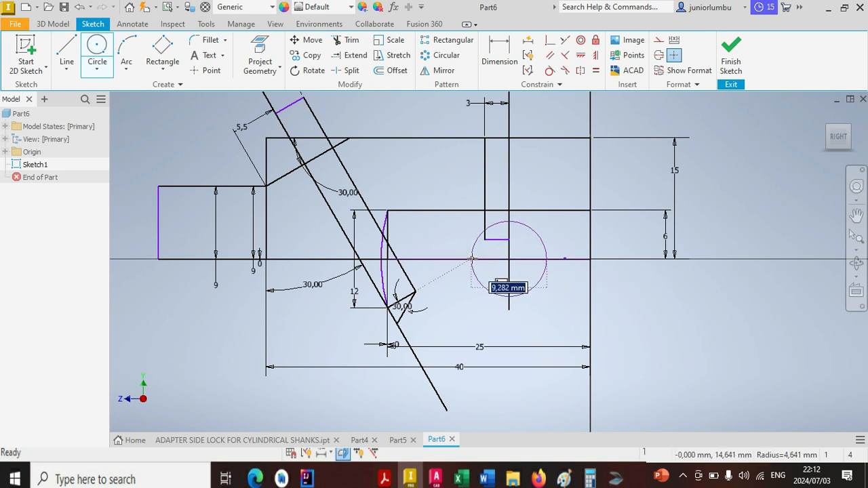
left_click(470, 278)
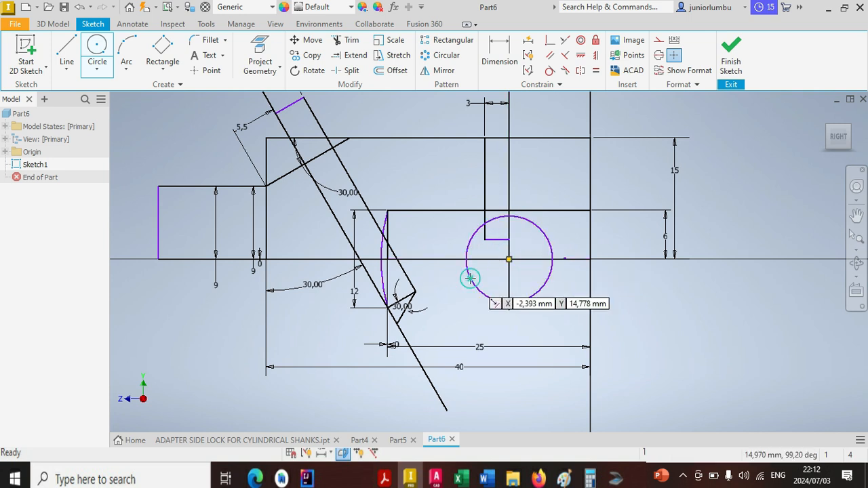
- Dimension the circle's diameter as 6 mm
left_click(493, 60)
left_click(548, 240)
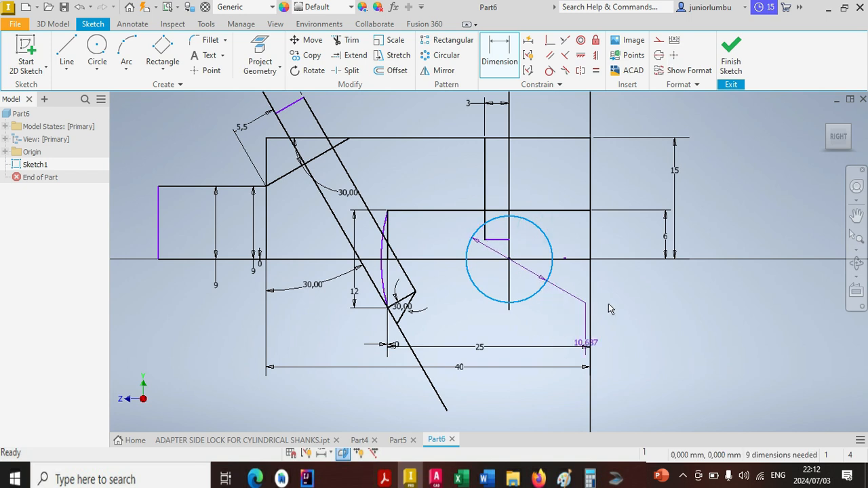
left_click(635, 295)
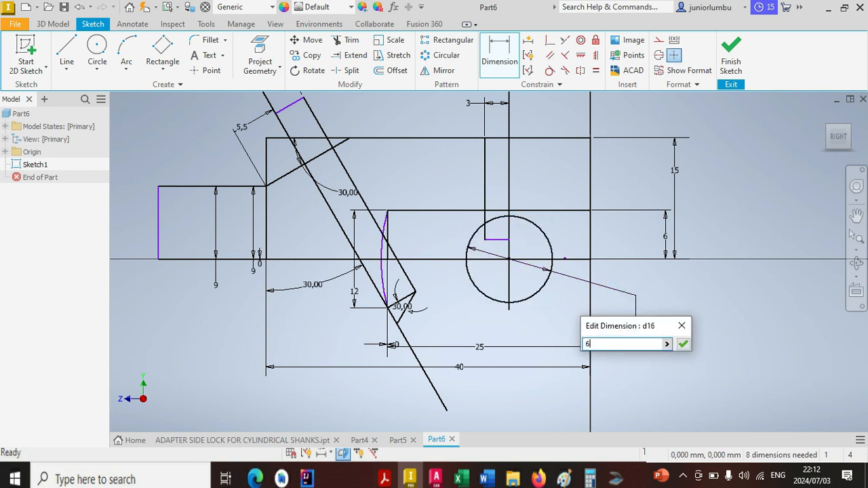
type("6")
key("Return")
scroll(542, 299, "up", 3)
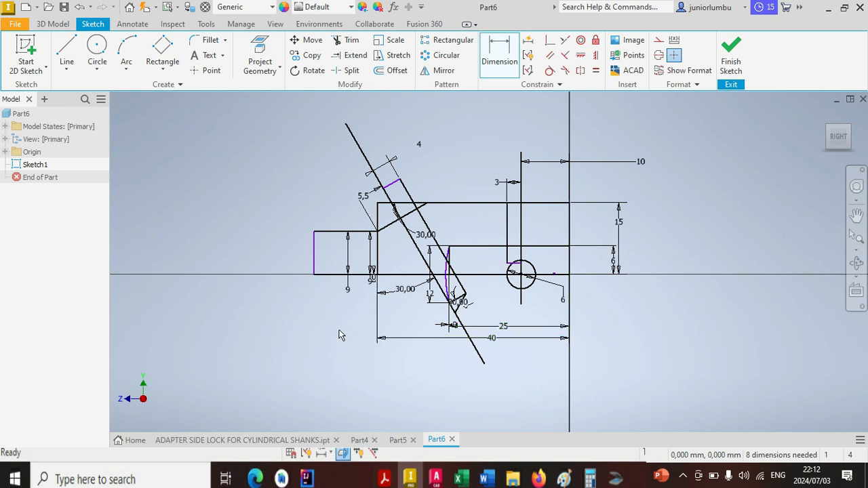
left_click(49, 24)
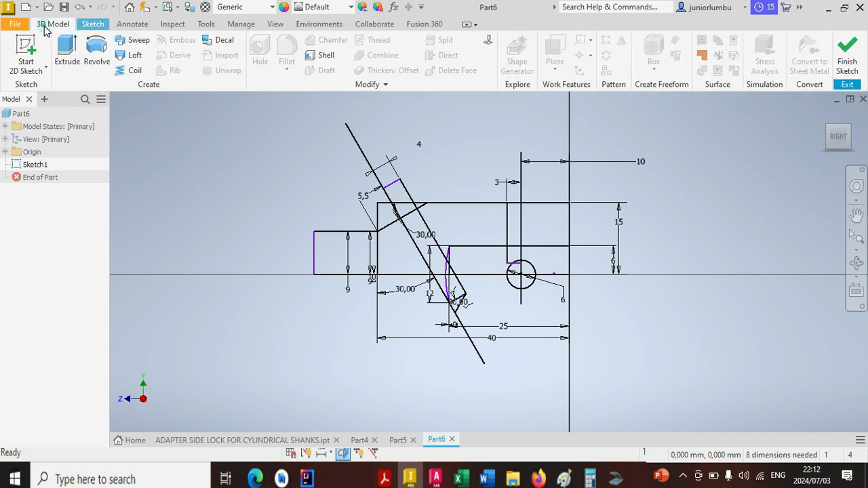
left_click(96, 47)
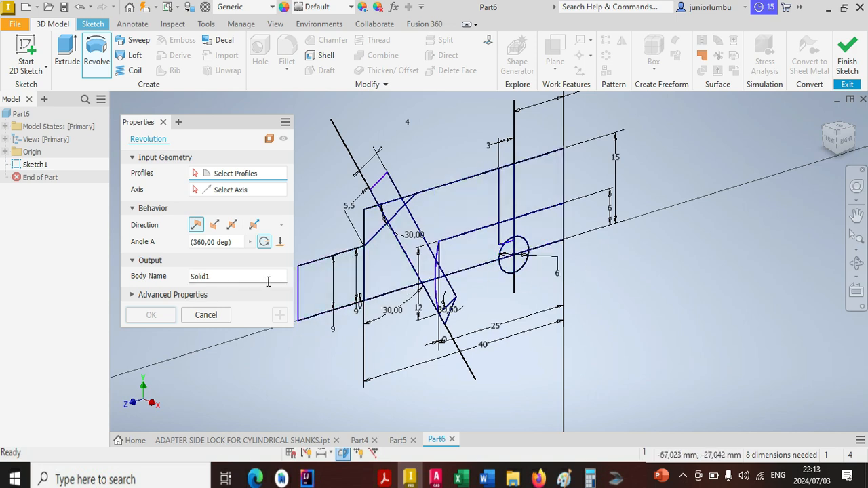
left_click(205, 315)
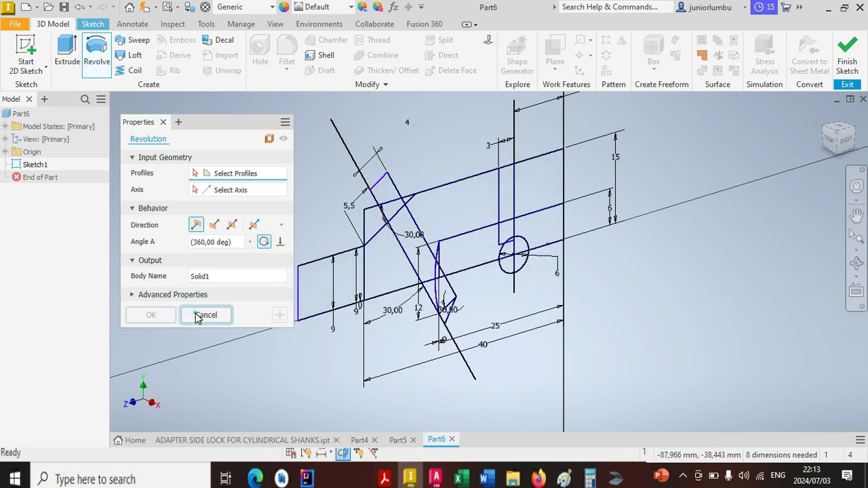
left_click(846, 144)
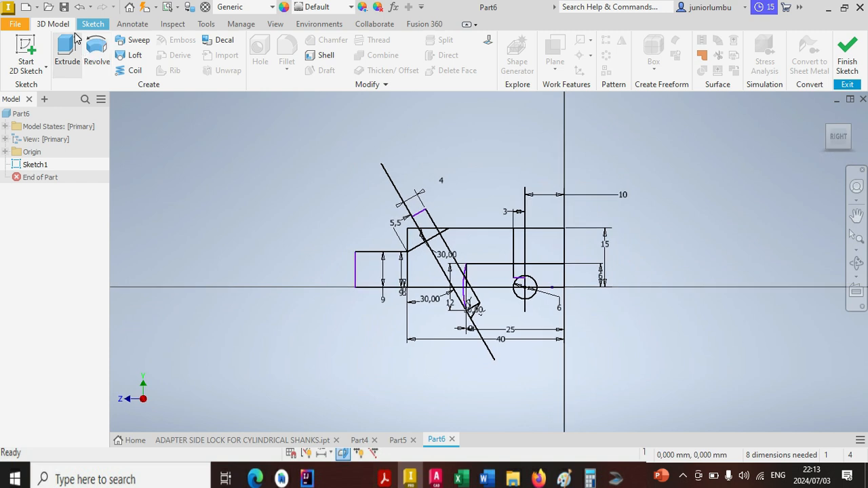
- Draw a long horizontal line along the profile's base line, extending well past both ends of the profile
left_click(95, 24)
left_click(68, 57)
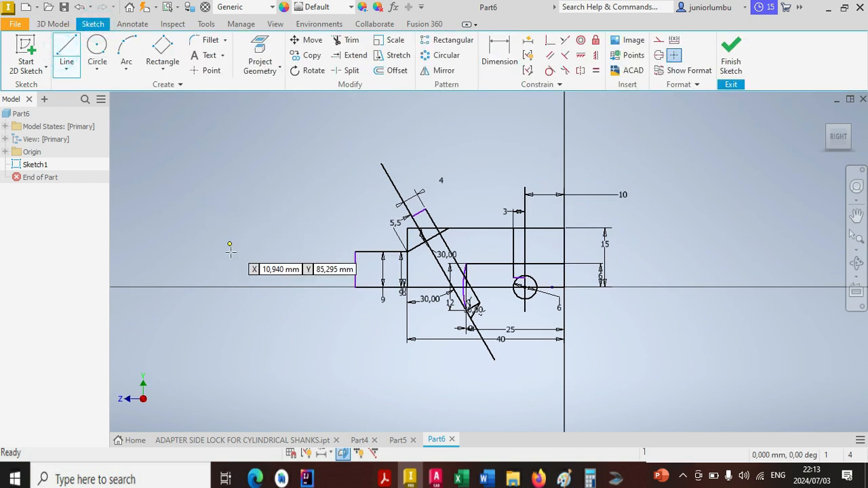
left_click(238, 287)
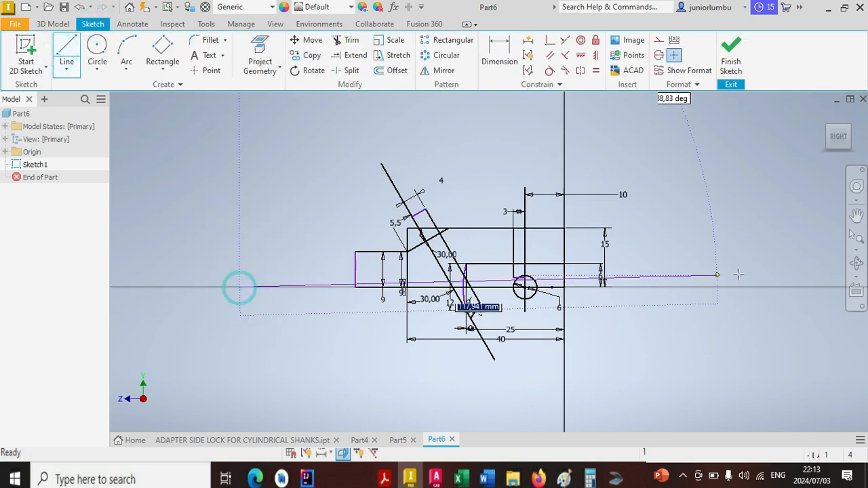
left_click(743, 288)
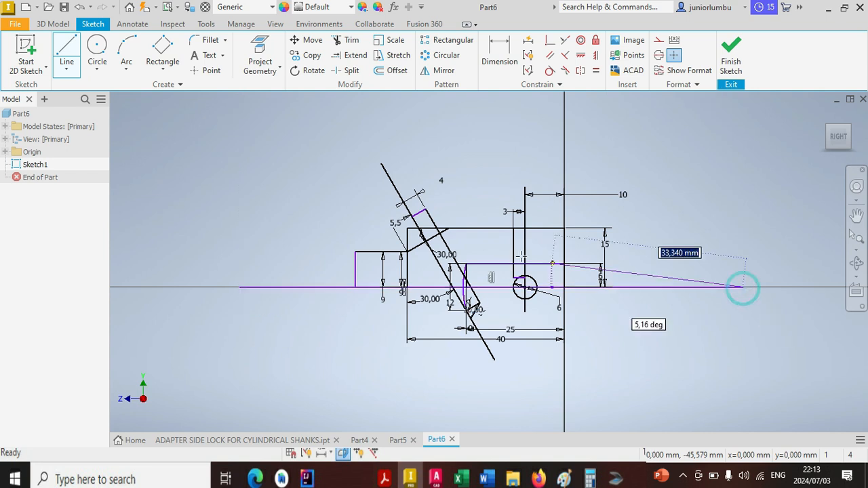
key("Escape")
key("Escape")
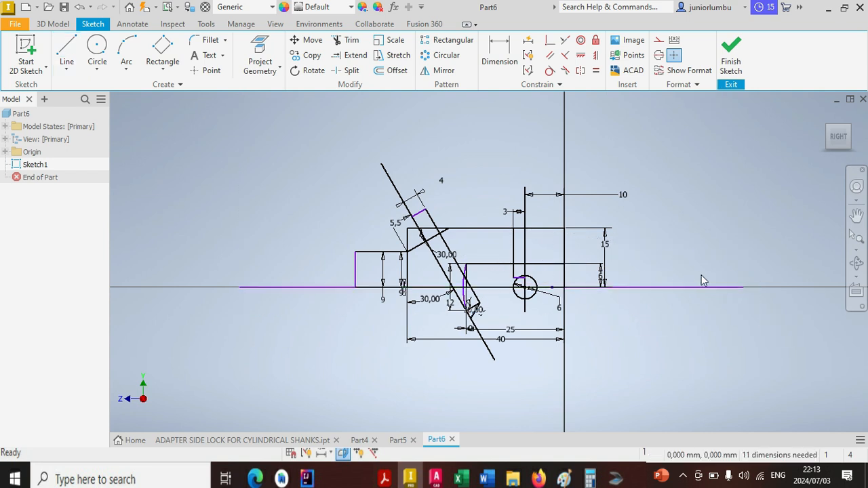
- Start a Revolve on the profile sketch and inspect the finished ADAPTER SIDE LOCK FOR CYLINDRICAL SHANKS part from another angle for reference
left_click(54, 25)
left_click(95, 51)
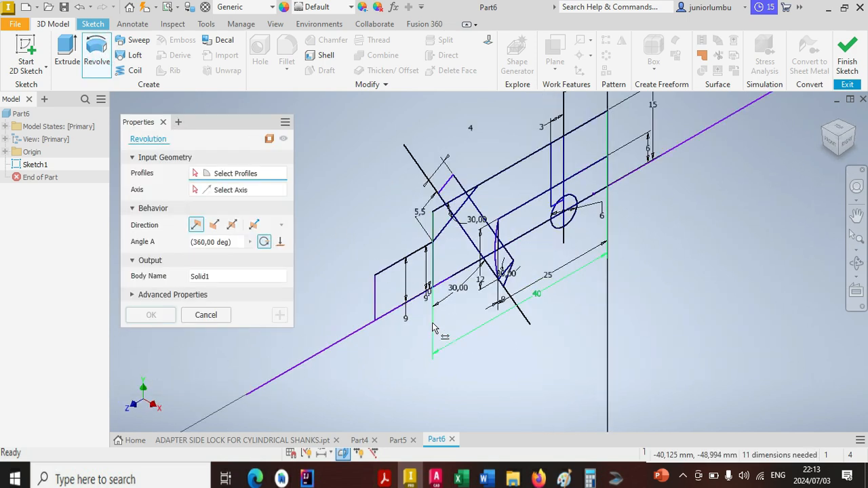
scroll(542, 226, "down", 3)
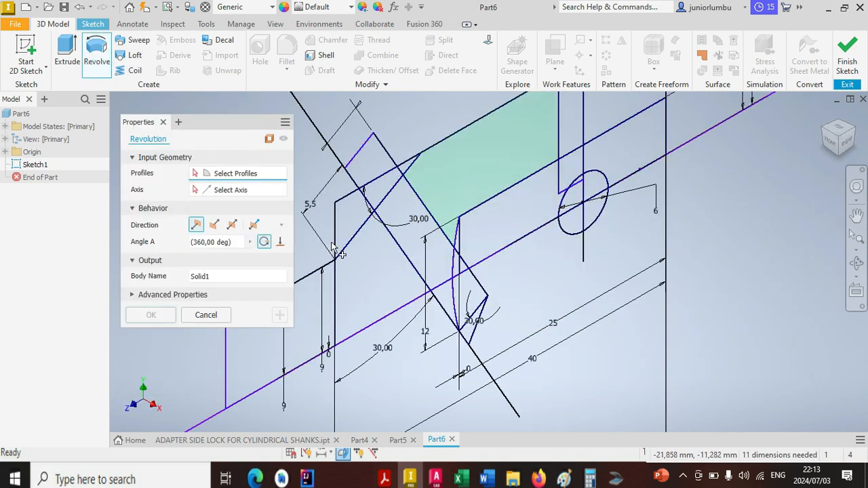
left_click(203, 439)
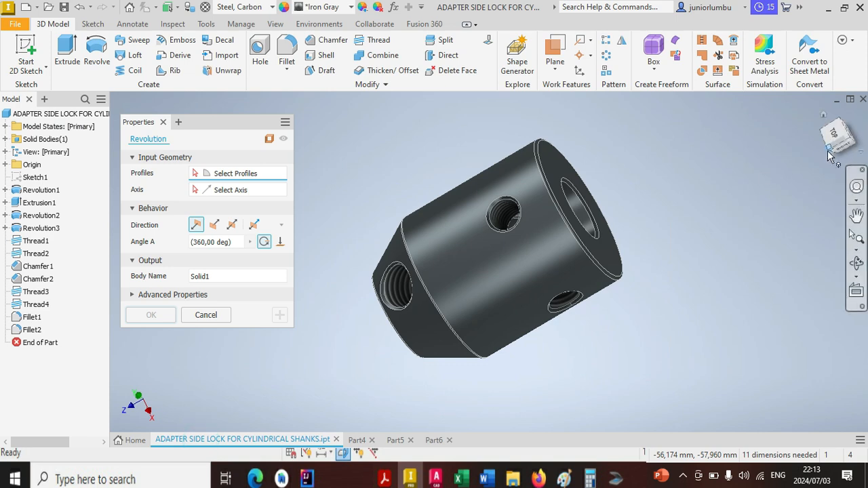
mouse_move(811, 151)
left_mouse_down()
mouse_move(699, 214)
mouse_move(725, 234)
mouse_move(729, 292)
mouse_move(748, 200)
left_mouse_up()
left_click(435, 440)
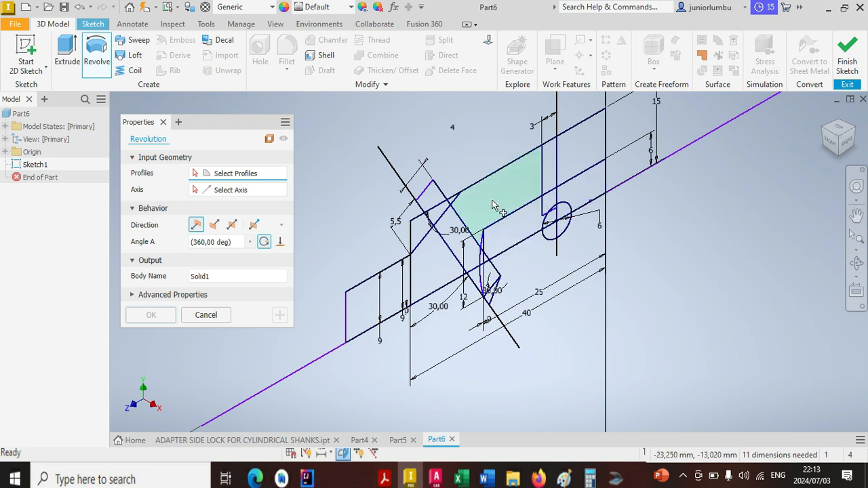
- Revolve the body's five upper profile regions 360 degrees about the long horizontal base line, keeping the Revolve command open for another feature
scroll(493, 205, "down", 3)
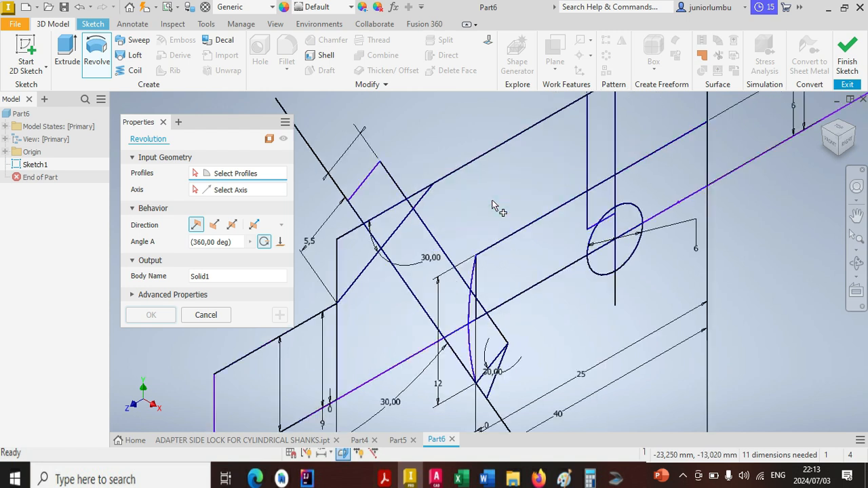
left_click(367, 321)
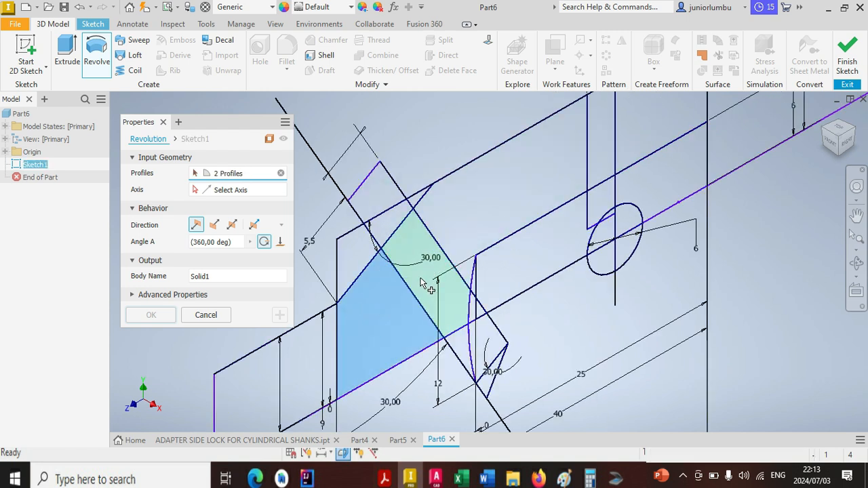
left_click(462, 245)
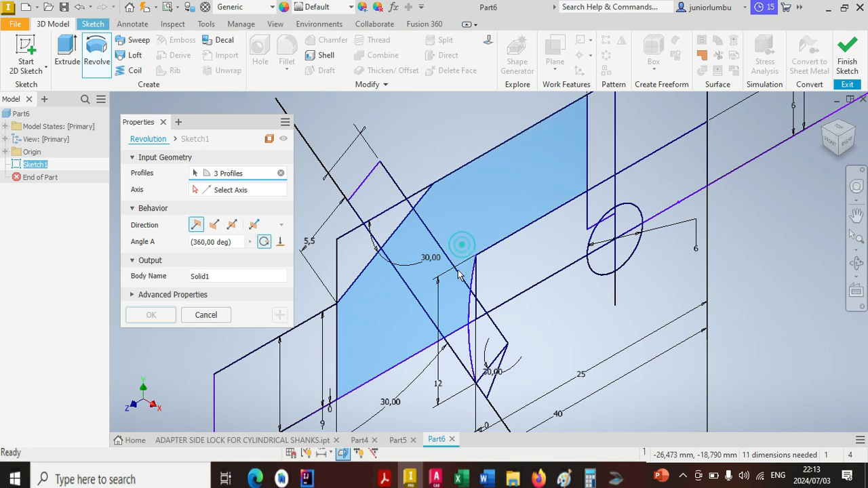
scroll(475, 292, "down", 4)
scroll(553, 274, "up", 5)
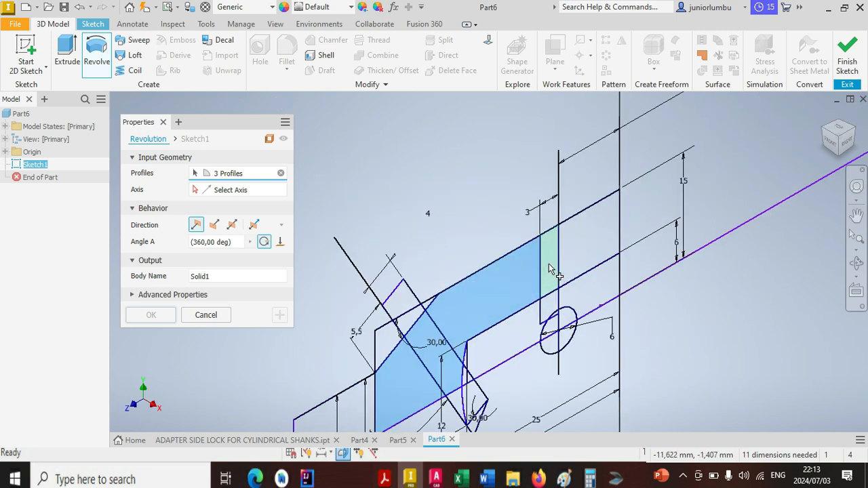
left_click(550, 269)
left_click(598, 251)
scroll(556, 312, "down", 4)
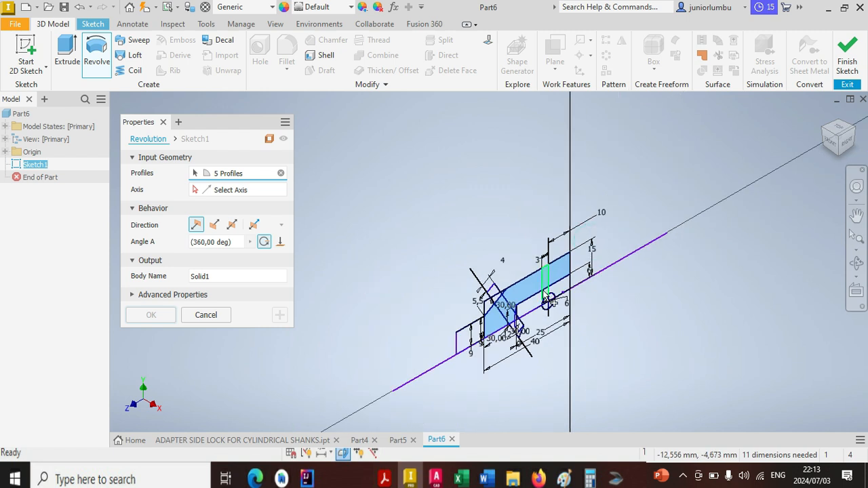
scroll(547, 360, "up", 3)
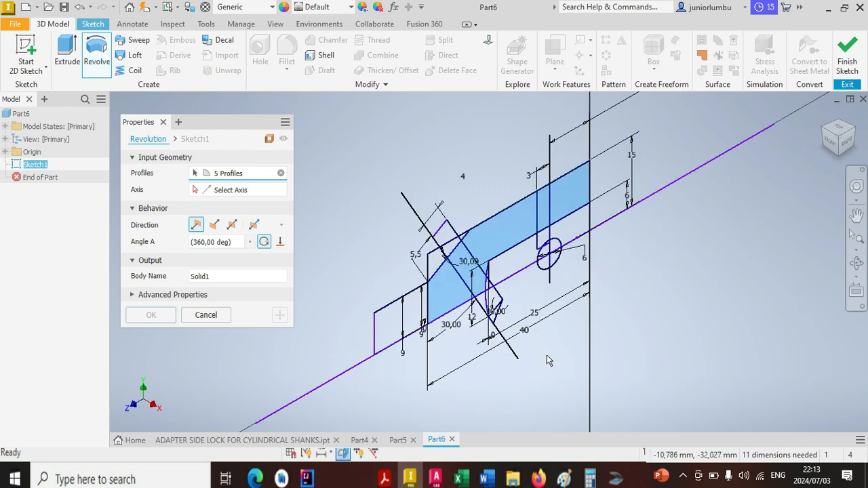
left_click(257, 194)
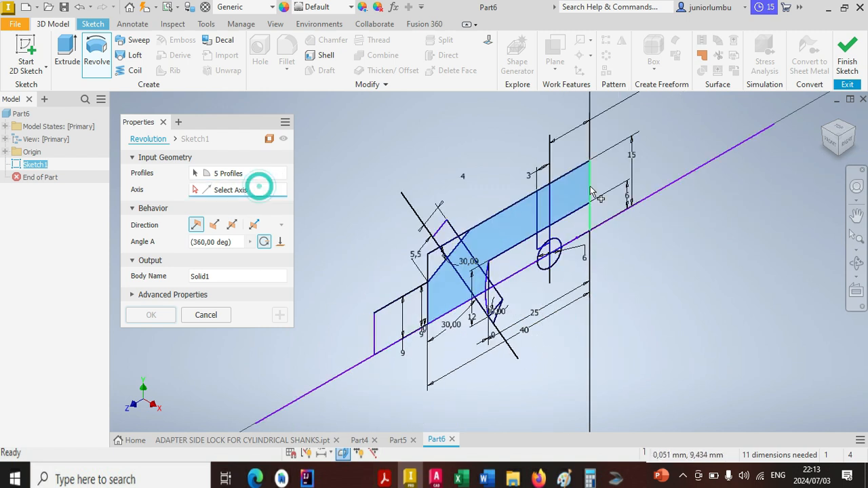
left_click(674, 188)
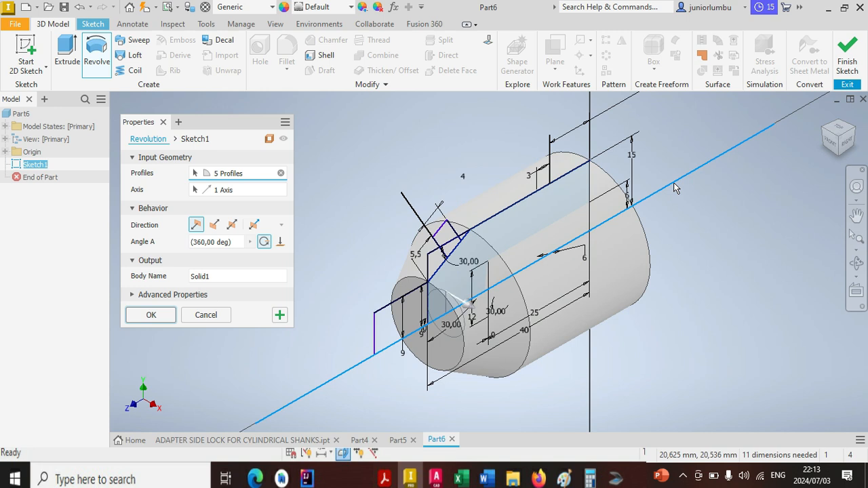
left_click(280, 316)
- Cut a radial hole by revolving the narrow 3 mm strip 360 degrees about the vertical sketch line, keeping Revolve open
left_click(545, 204)
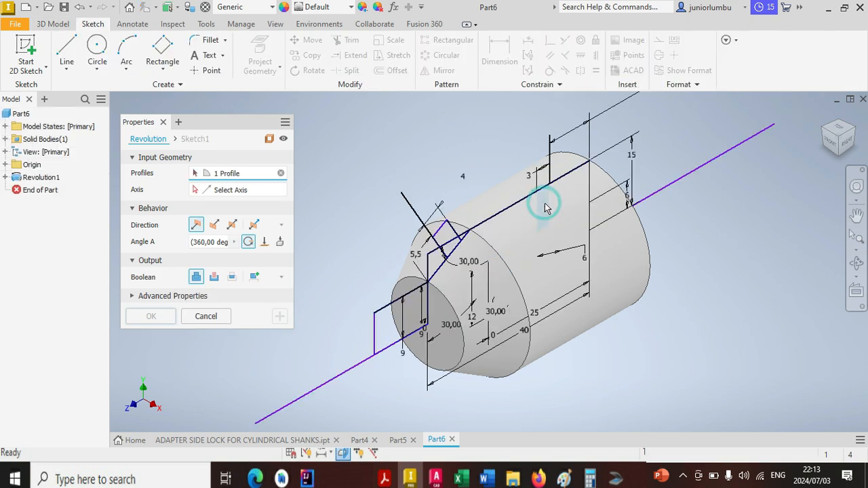
left_click(244, 190)
left_click(551, 163)
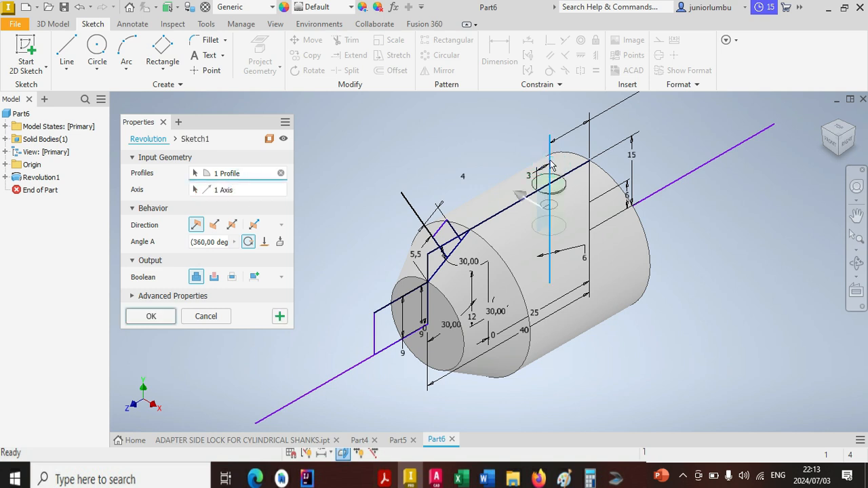
left_click(212, 276)
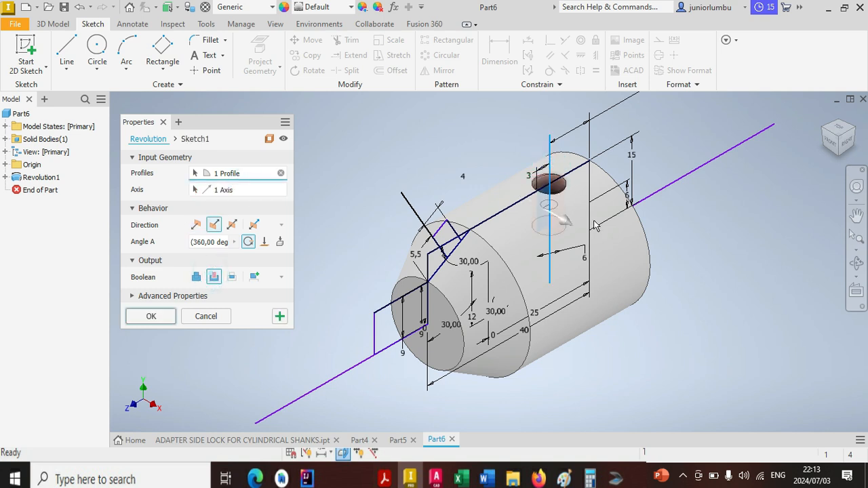
left_click(841, 150)
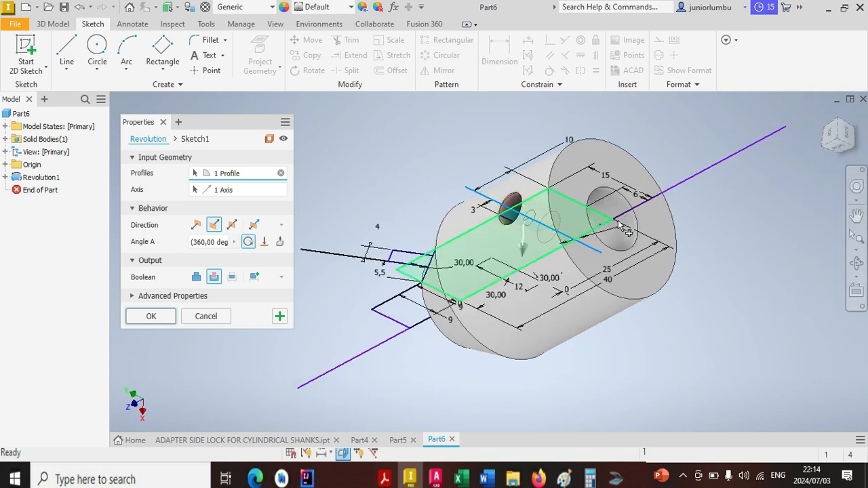
left_click_drag(837, 140, 824, 144)
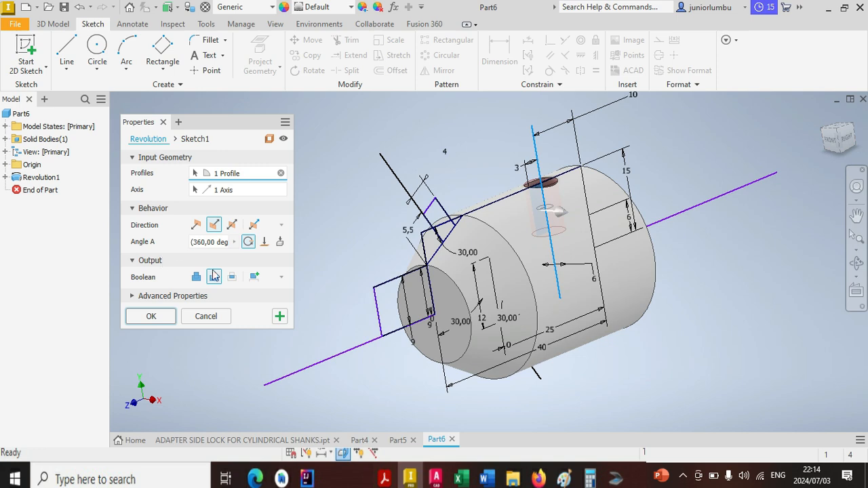
left_click(280, 318)
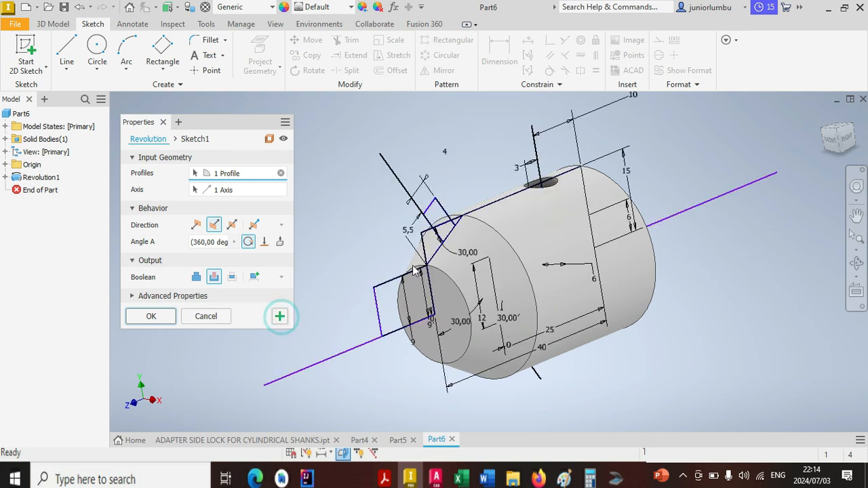
- Cut the angled hole through the tapered end by revolving the slanted strip and its pointed tip 360 degrees about the slanted line
left_click(439, 216)
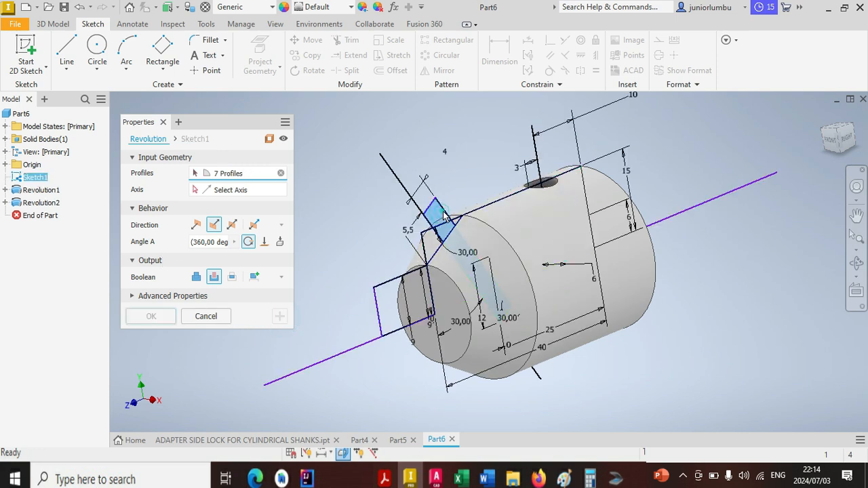
scroll(500, 326, "down", 5)
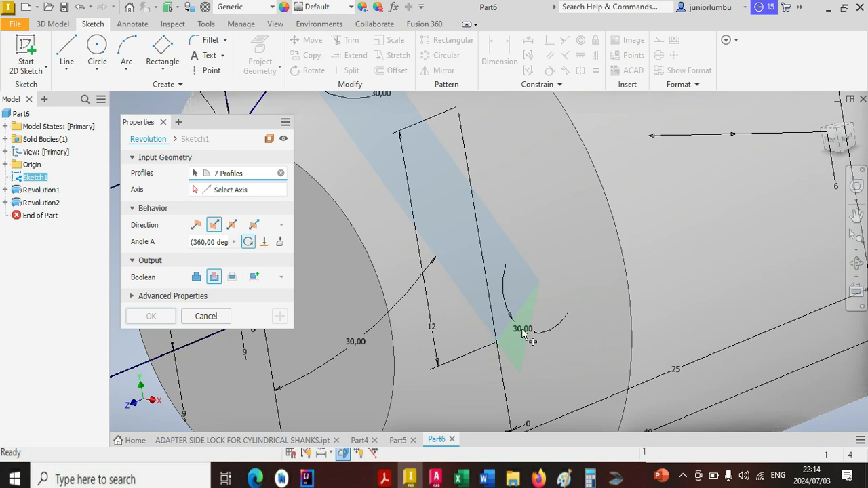
left_click(518, 345)
scroll(517, 345, "up", 2)
scroll(517, 346, "up", 3)
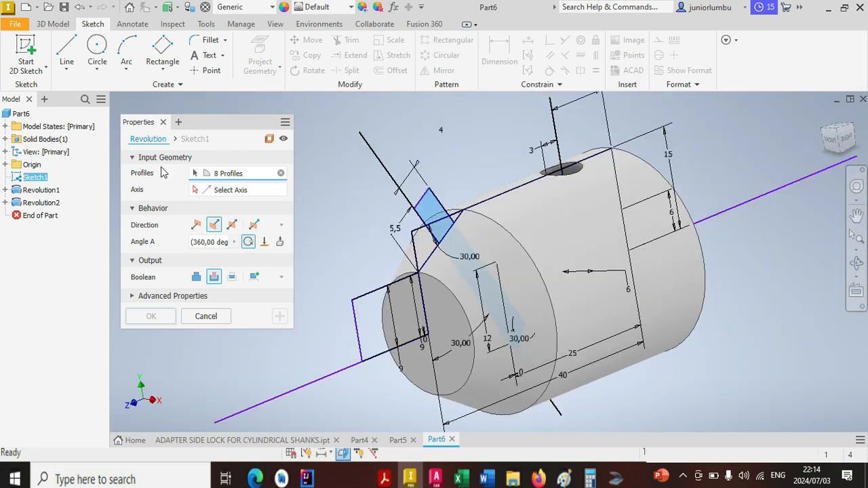
left_click(220, 193)
left_click(379, 170)
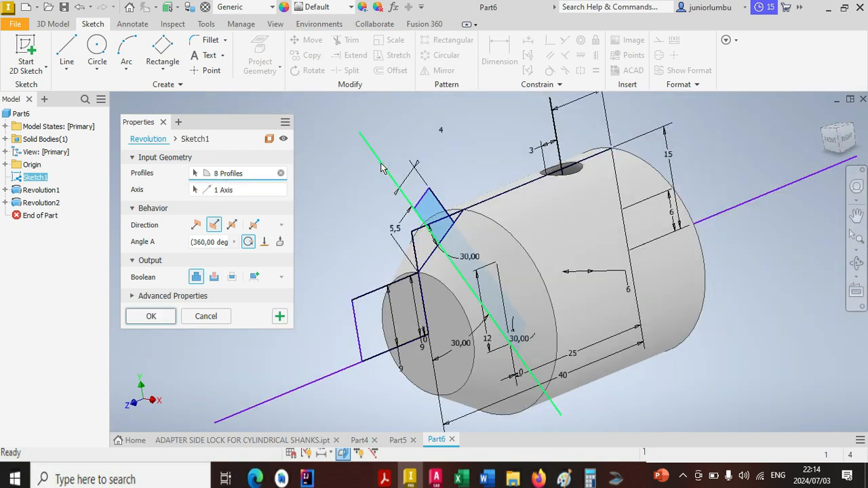
left_click(213, 276)
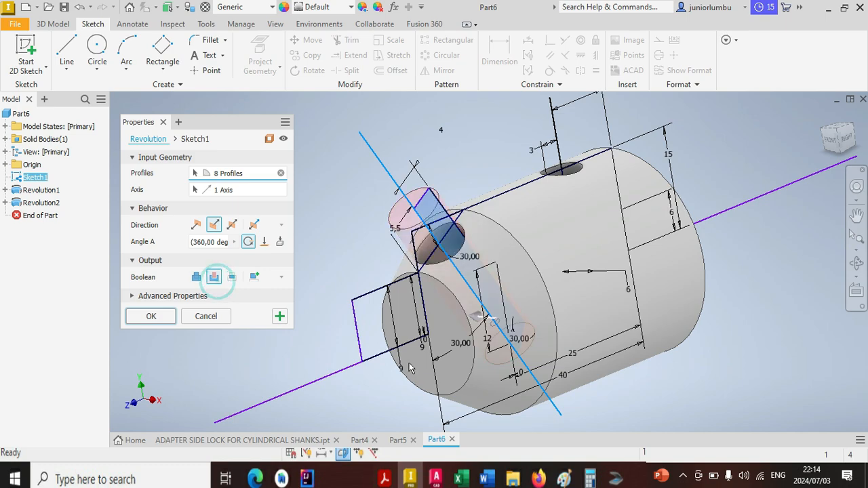
mouse_move(838, 154)
left_mouse_down()
mouse_move(838, 180)
mouse_move(838, 142)
left_mouse_up()
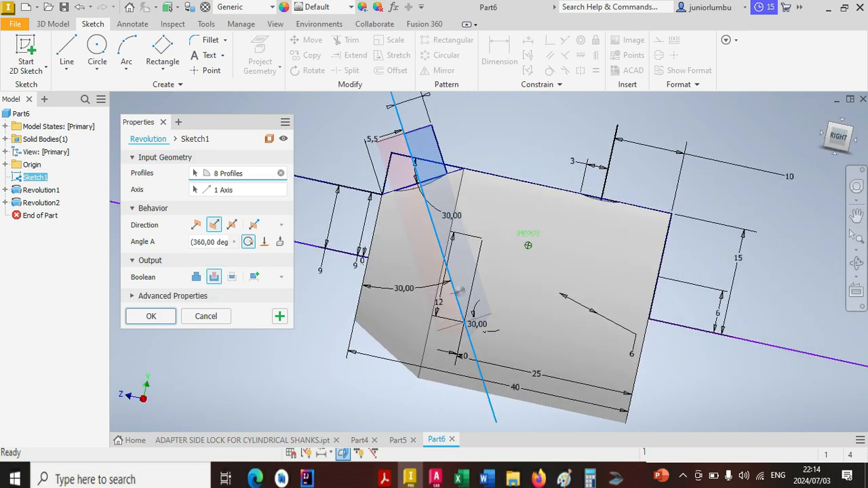
left_click(151, 316)
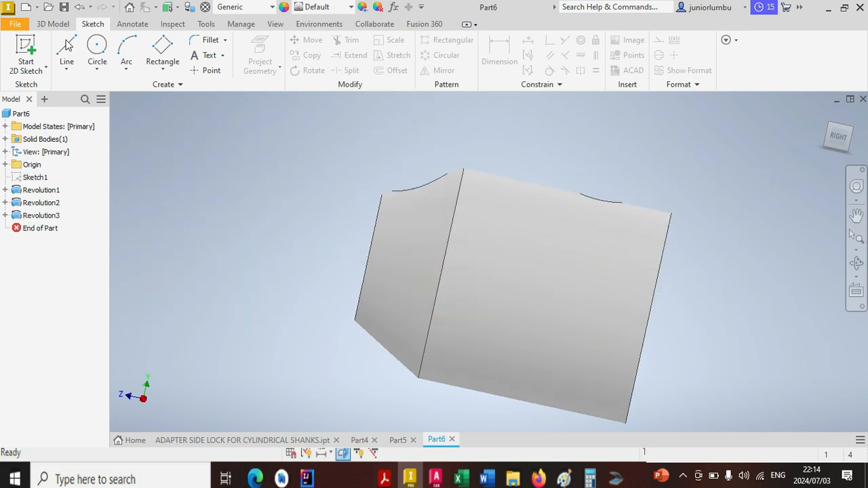
- Show Sketch1 again and cut its 6 mm circle through the body with a symmetric 100 mm extrusion
right_click(32, 177)
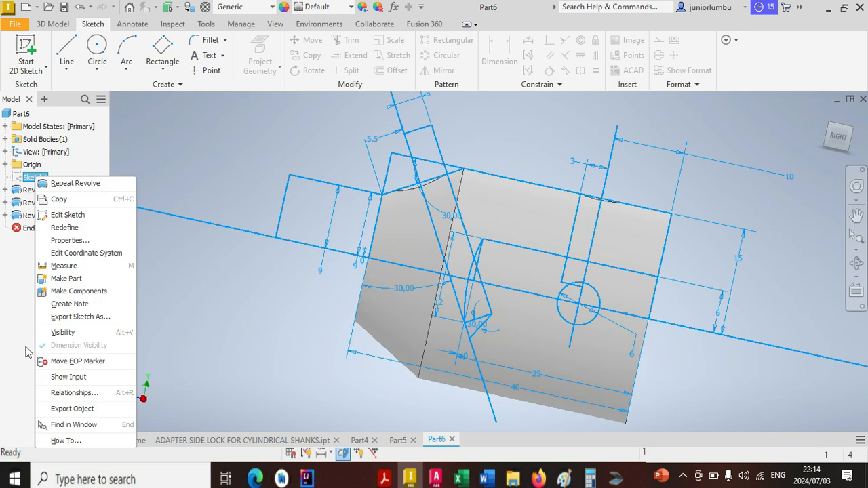
left_click(69, 332)
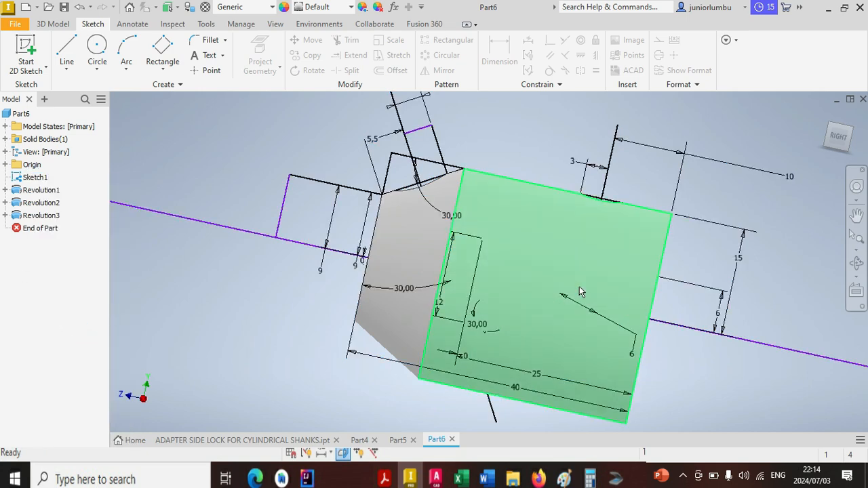
left_click(54, 25)
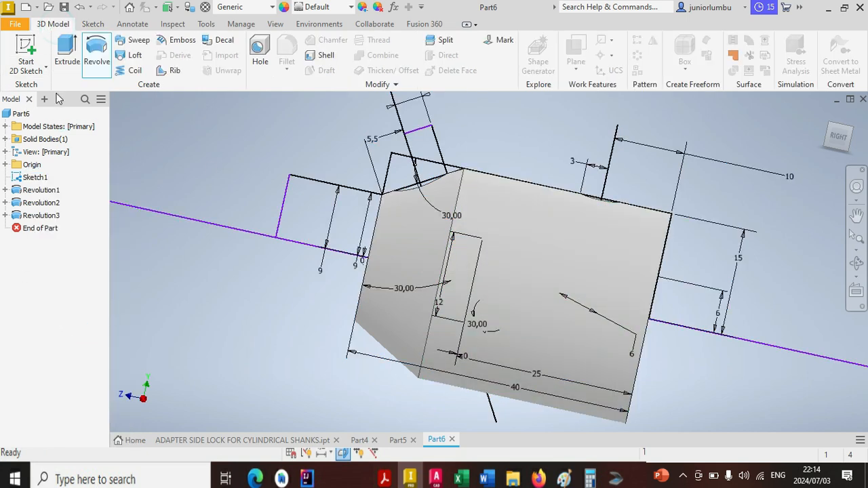
left_click(67, 54)
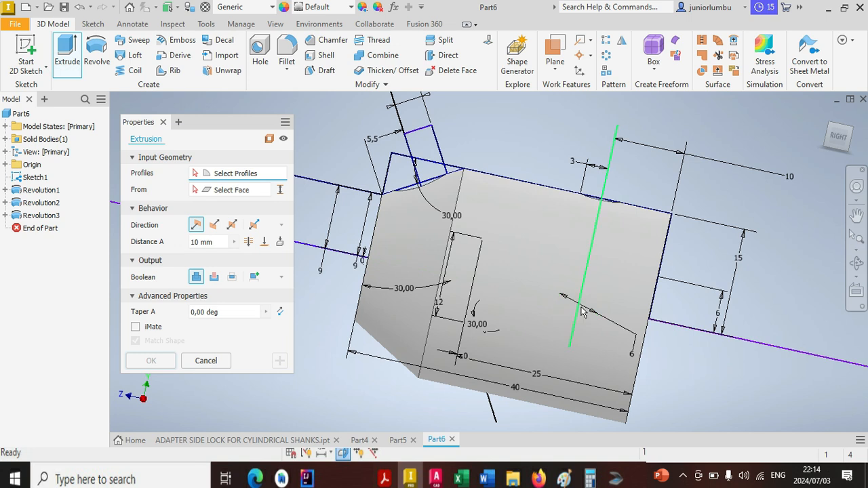
left_click(570, 311)
scroll(553, 317, "down", 5)
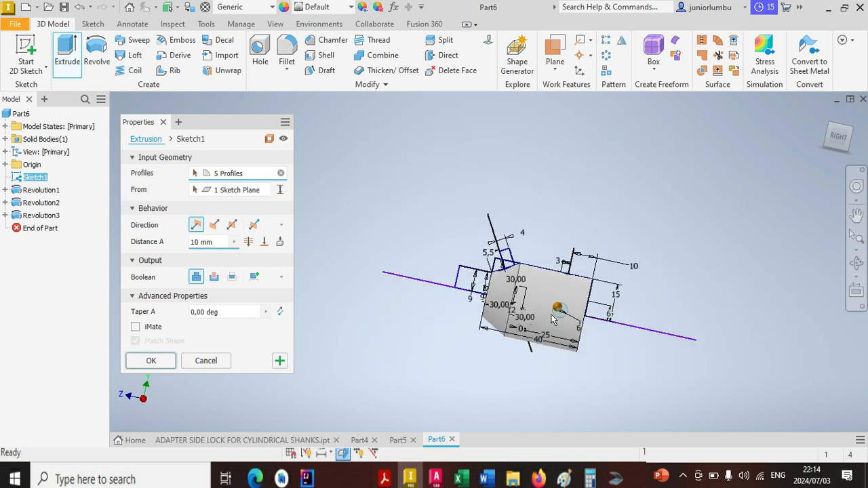
left_click(234, 226)
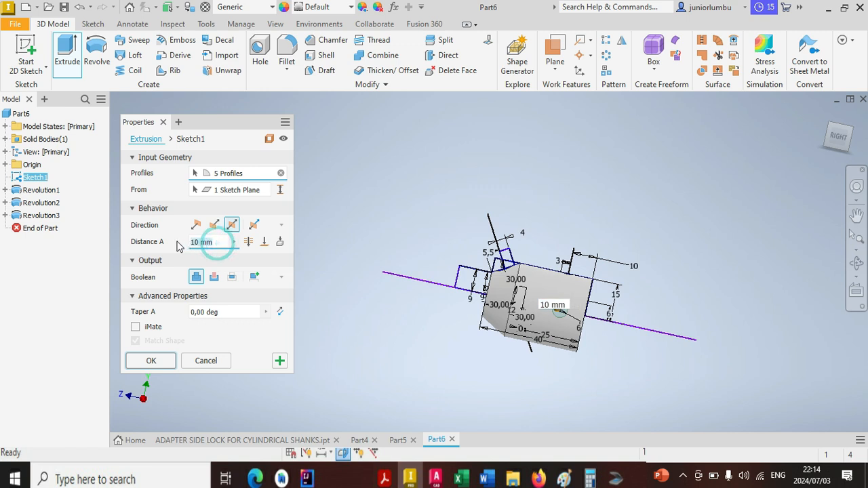
type("100")
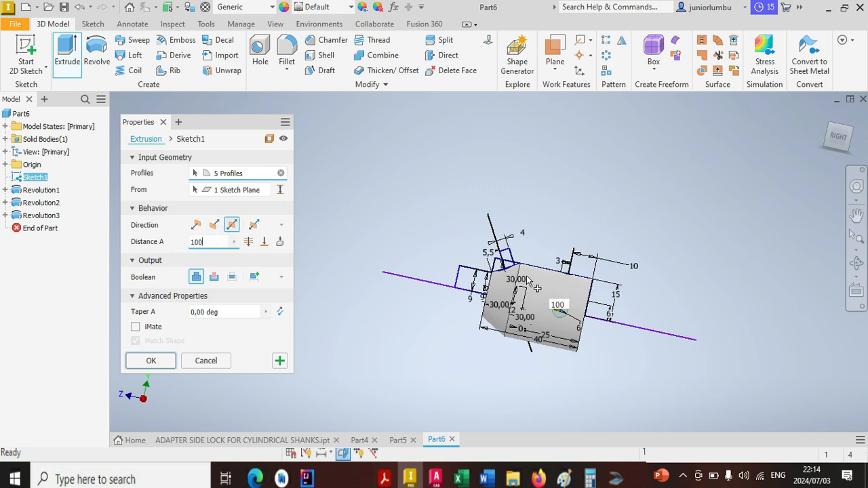
left_click_drag(839, 131, 838, 139)
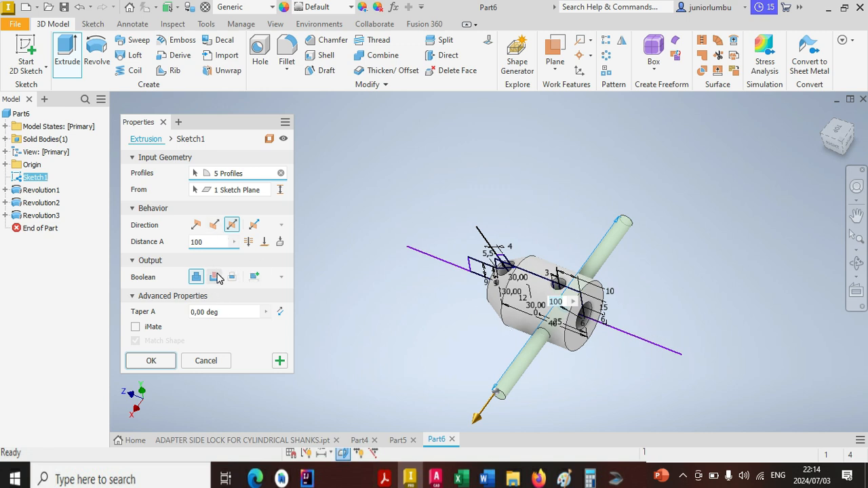
left_click(215, 277)
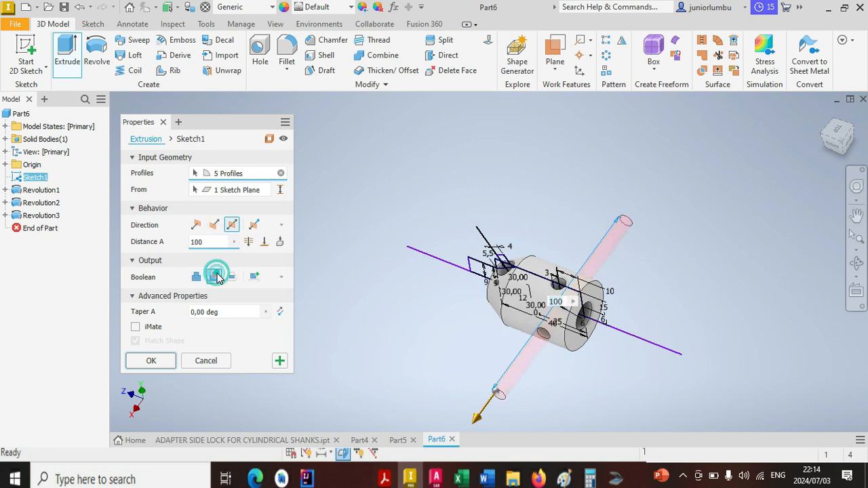
left_click(150, 361)
- Inspect the cross hole from another angle and hide Sketch1
middle_click_drag(488, 380, 542, 291, "shift")
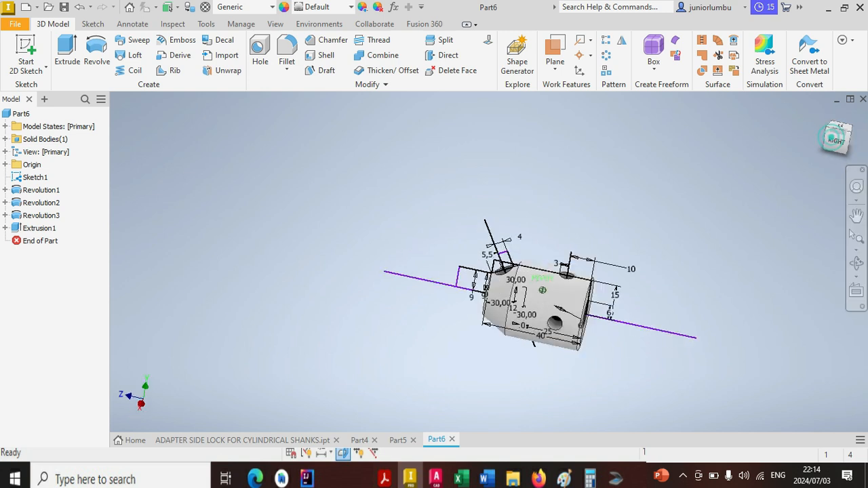
left_click_drag(831, 138, 828, 143)
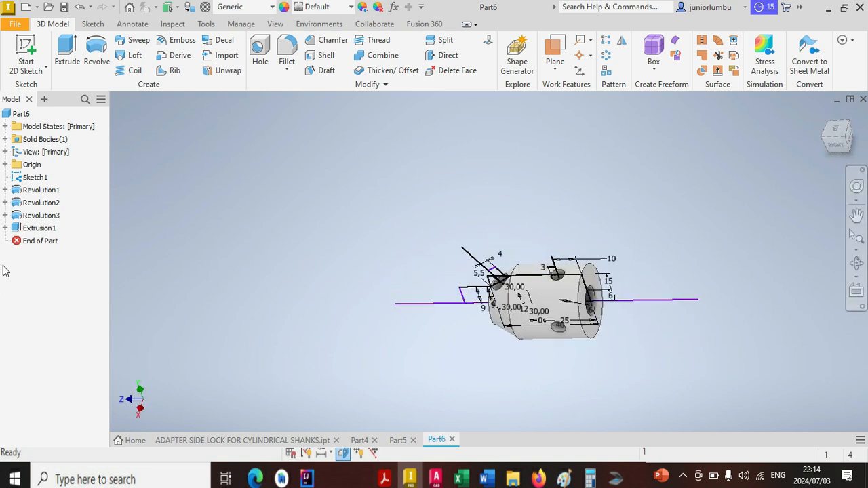
right_click(34, 178)
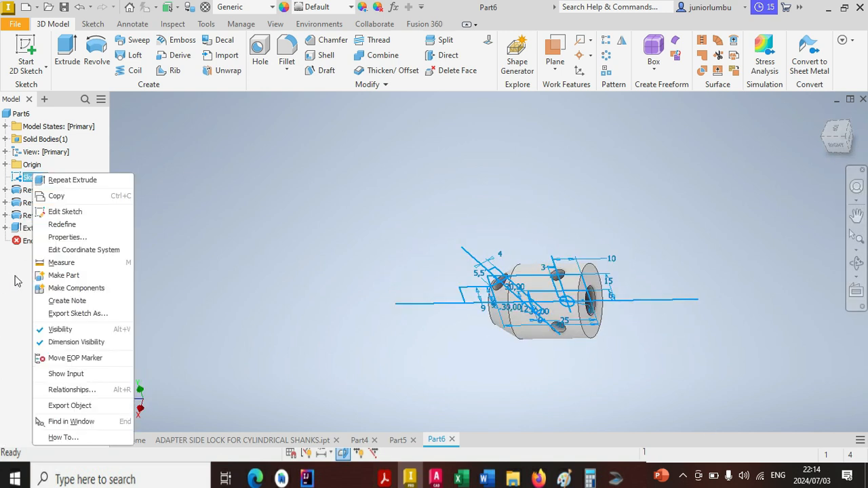
left_click(59, 329)
scroll(581, 350, "down", 3)
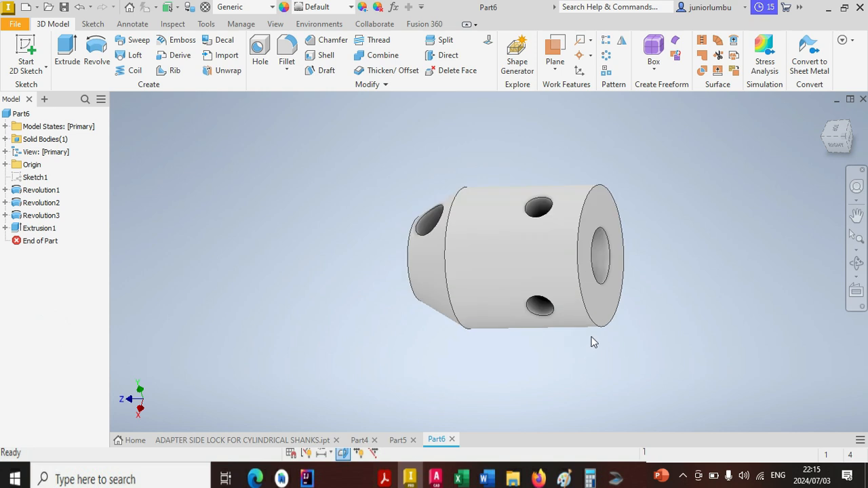
- Fillet the body's bore-end outer edge, the edge where the taper begins, and the small-end edge with a 0.5 mm radius
left_click(589, 324)
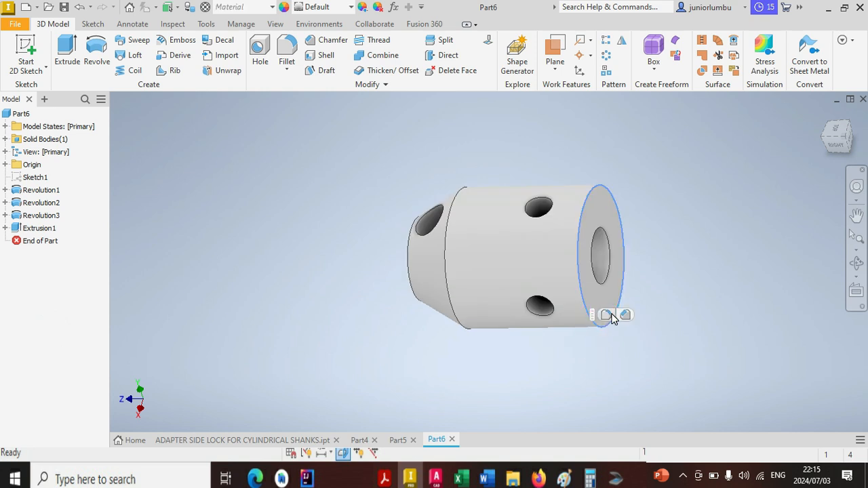
left_click(609, 315)
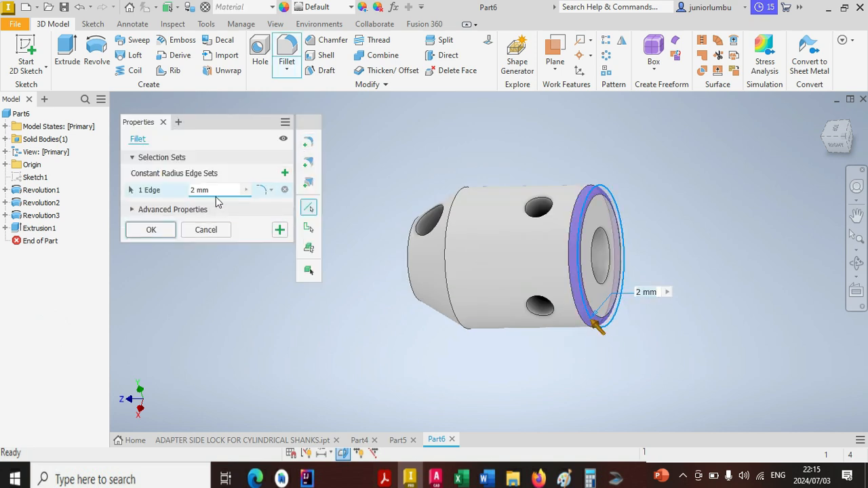
left_click(214, 190)
type(".5")
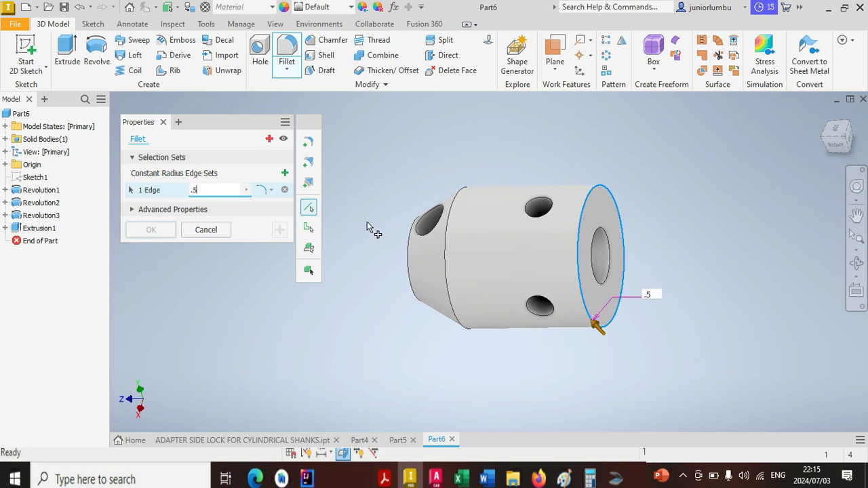
left_click(447, 256)
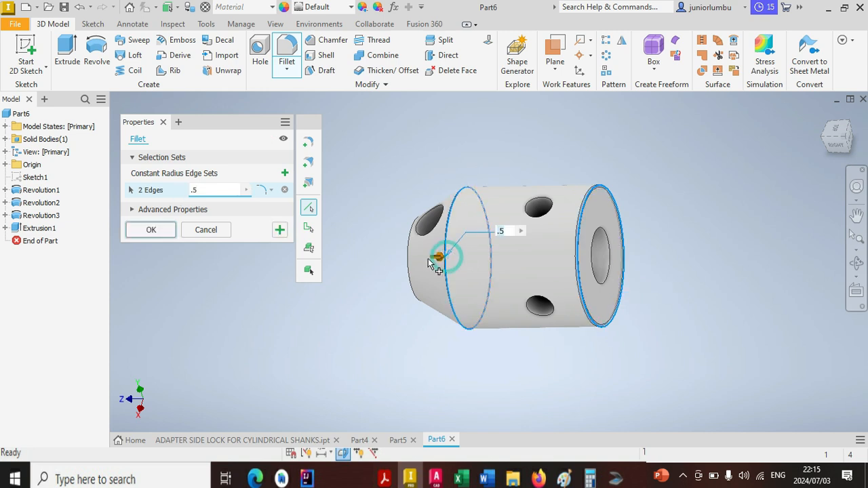
left_click(407, 263)
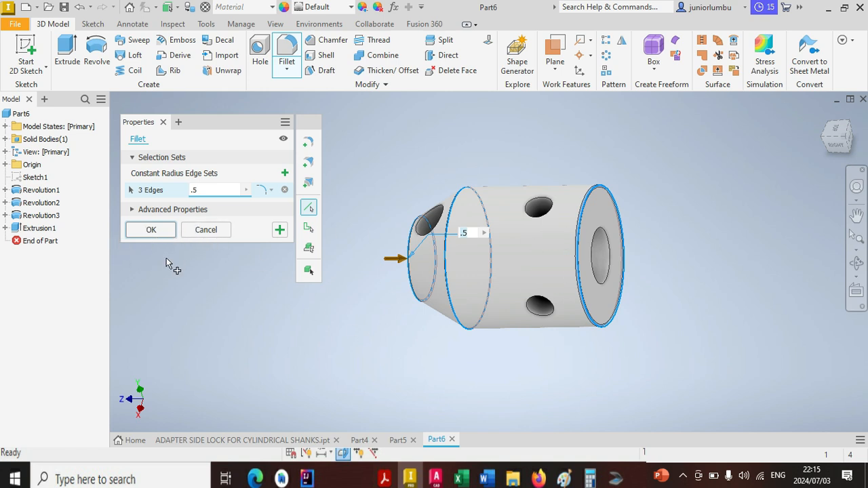
left_click(149, 231)
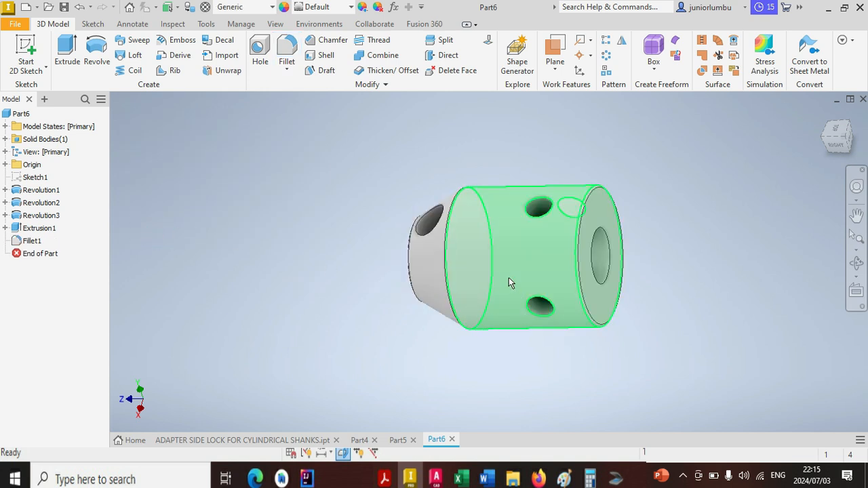
- Chamfer the rims of the central bore, the angled hole, the radial hole and both cross-hole openings by 0.5 mm
scroll(593, 295, "down", 2)
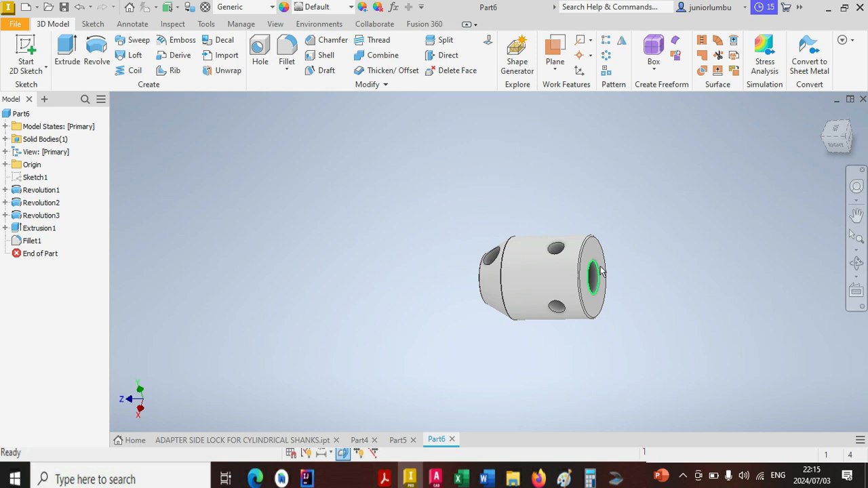
scroll(595, 271, "up", 2)
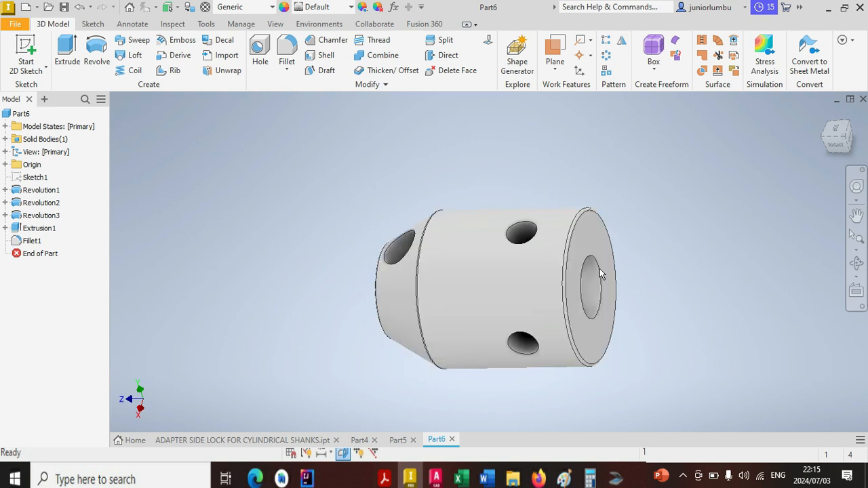
scroll(599, 270, "up", 2)
left_click(592, 256)
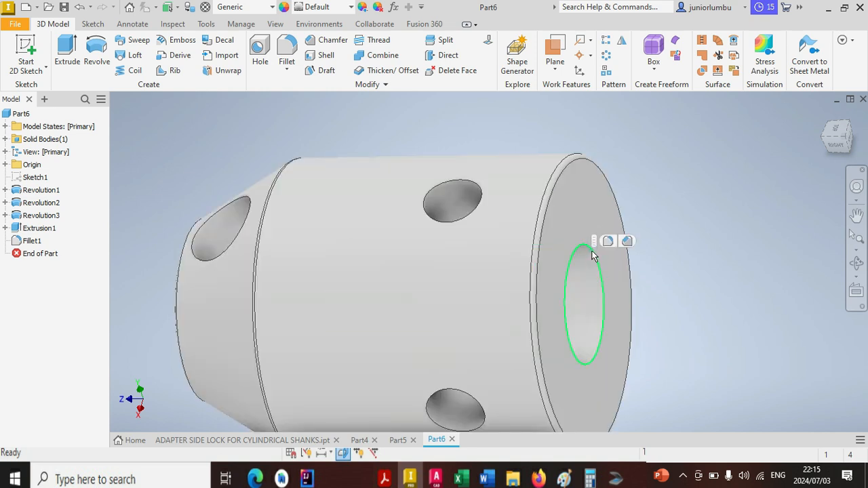
left_click(626, 242)
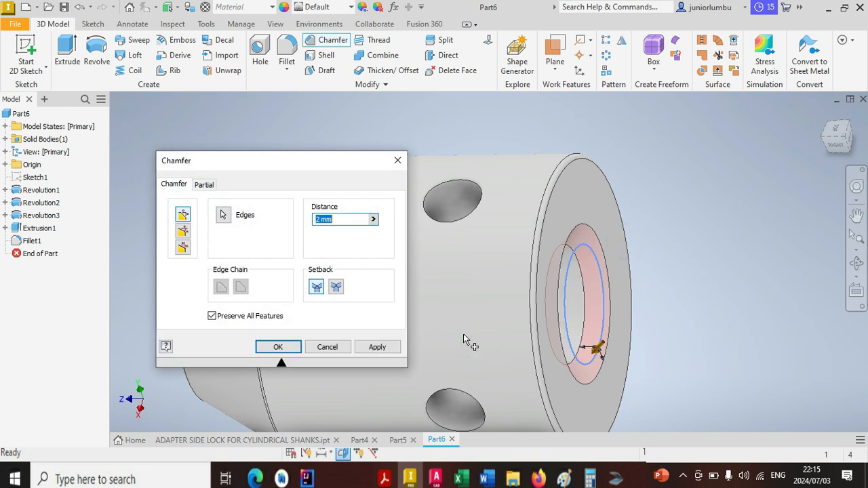
scroll(597, 343, "down", 6)
scroll(488, 337, "up", 5)
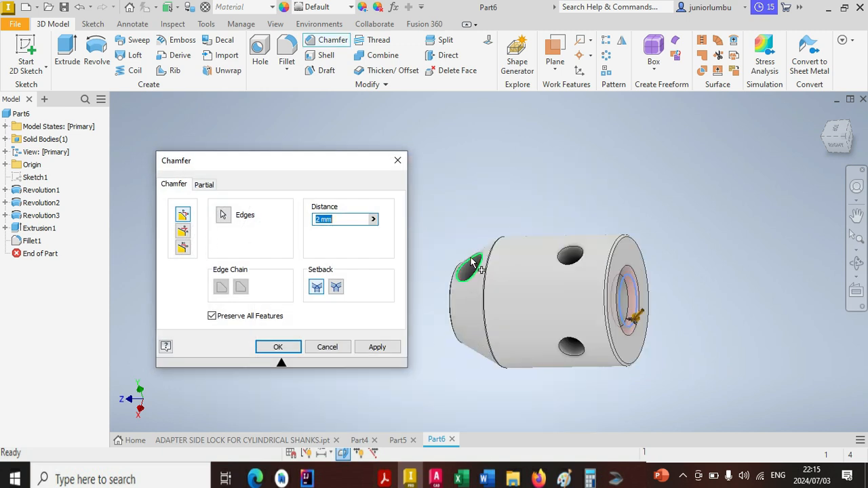
left_click(473, 263)
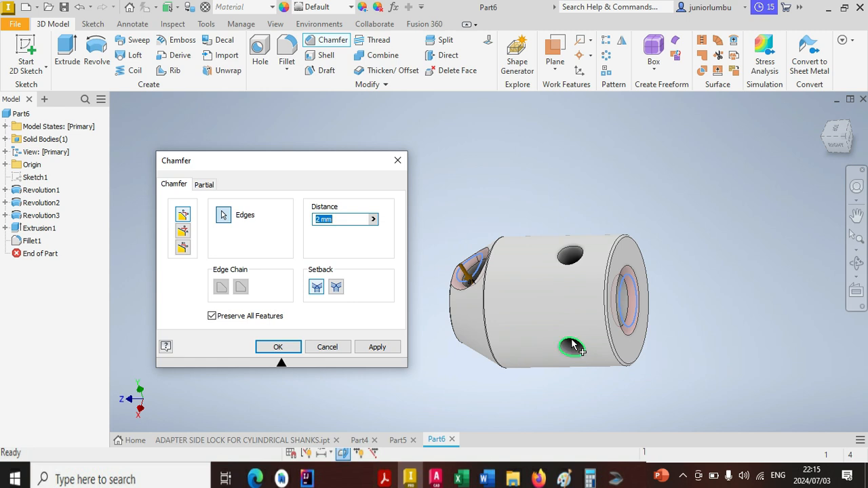
left_click(572, 346)
left_click(570, 255)
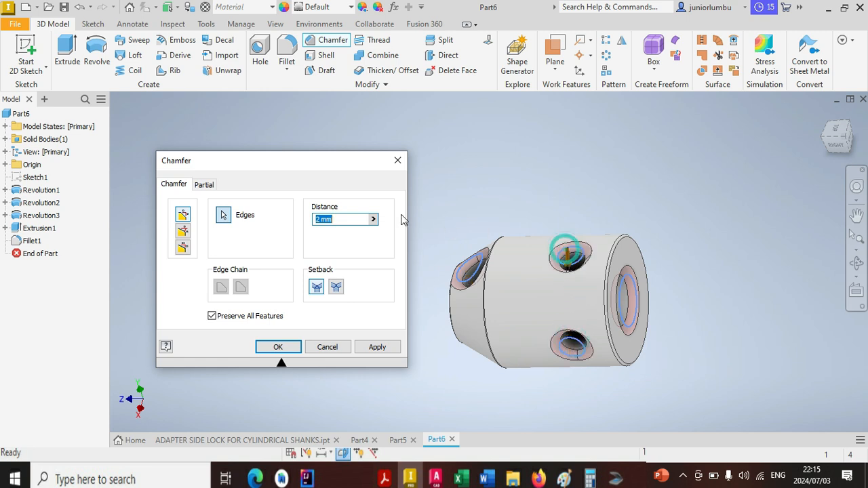
left_click_drag(835, 150, 844, 187)
left_click(595, 246)
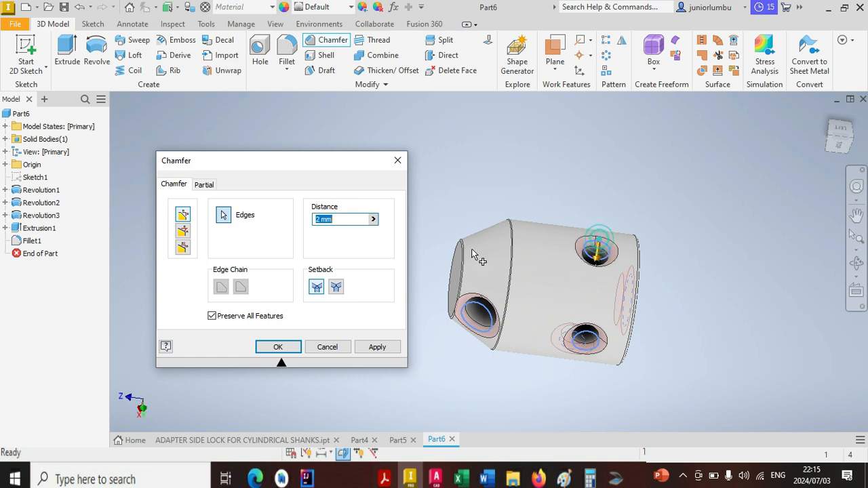
type(".")
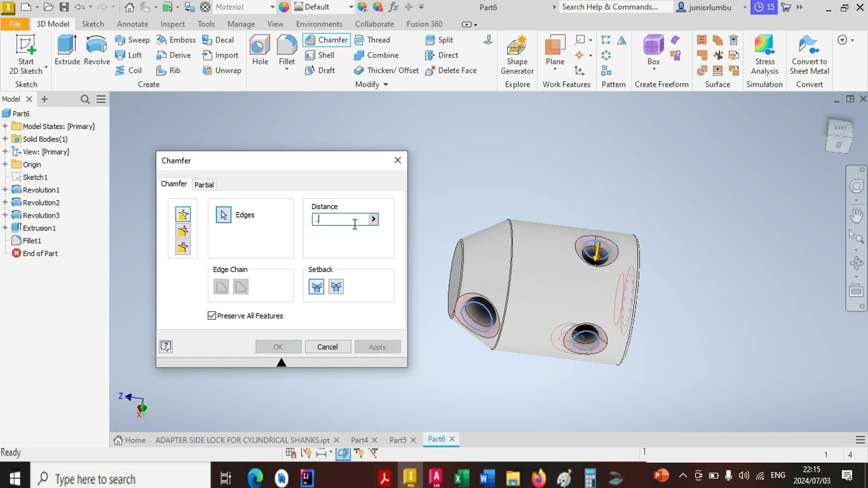
type("5")
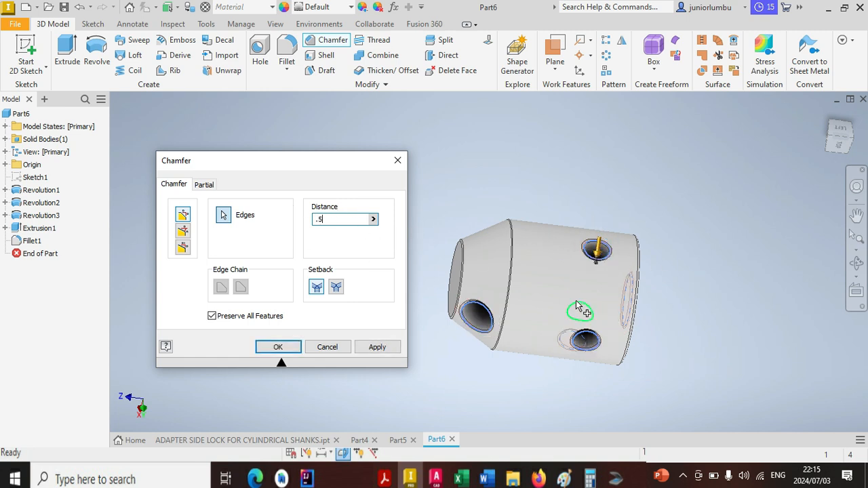
left_click(835, 149)
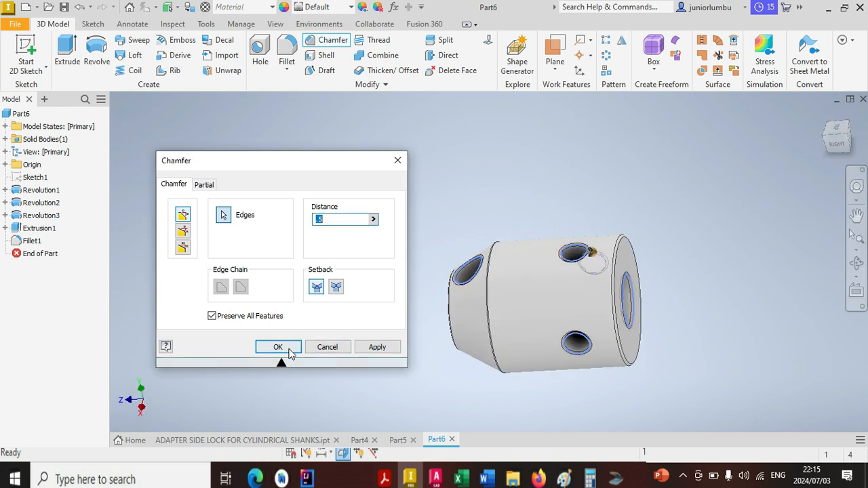
left_click(287, 348)
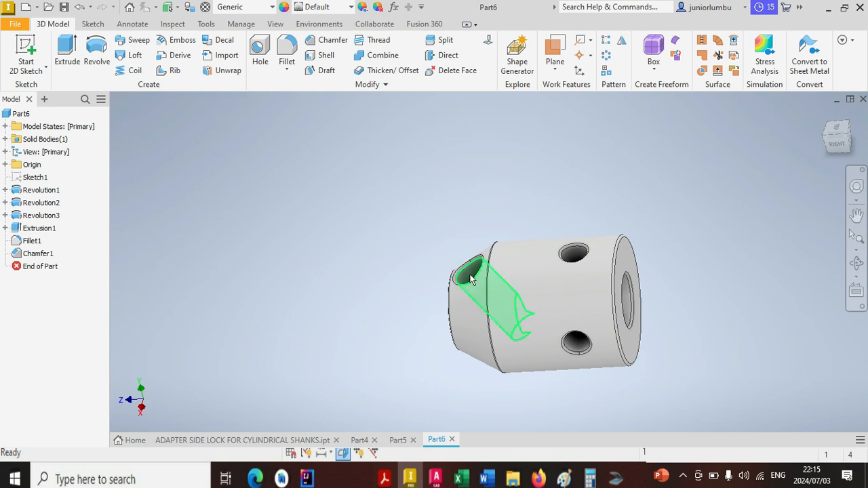
- Thread the angled hole in the tapered end as ANSI Metric M Profile M8x1.25, class 6H, right-hand, 15 mm deep
left_click(378, 41)
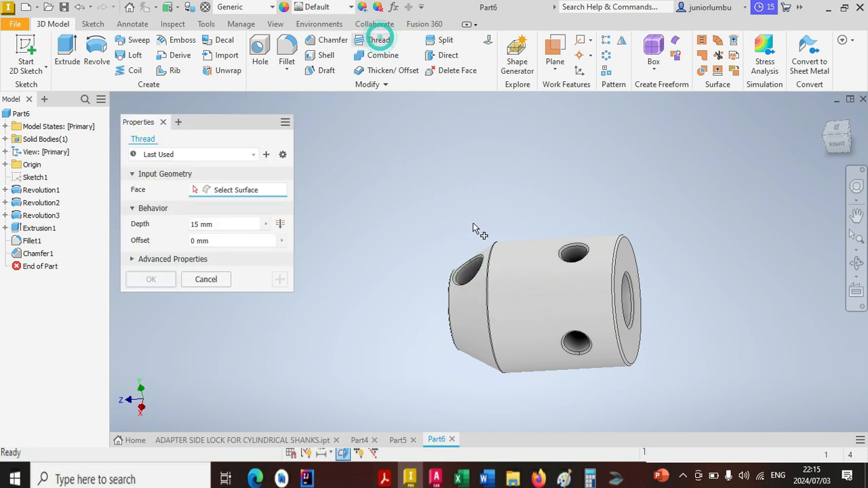
left_click(470, 276)
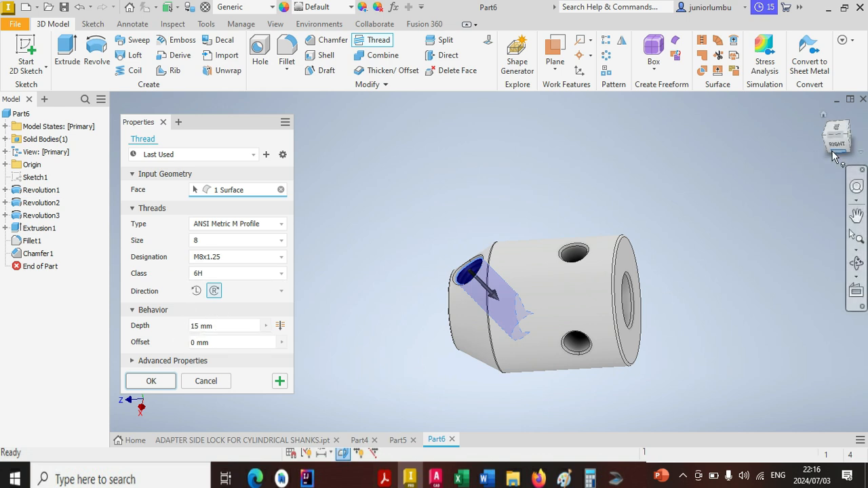
left_click_drag(836, 143, 833, 106)
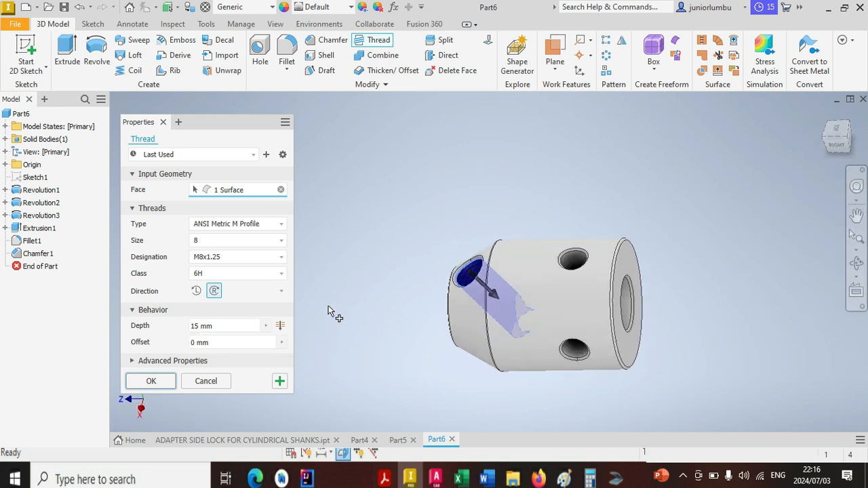
left_click(280, 382)
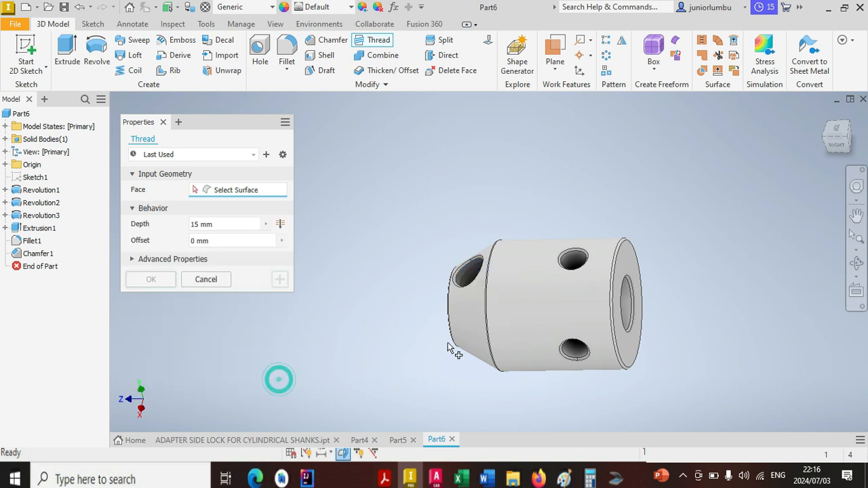
- Thread the radial hole separately, and both cross-hole sides together, as ANSI Metric M Profile M6x1, class 6H, 15 mm deep
left_click(577, 266)
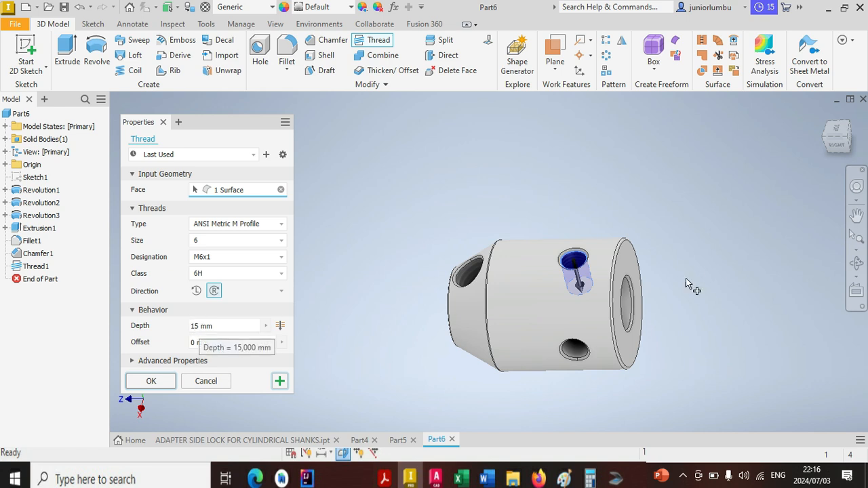
mouse_move(837, 144)
left_mouse_down()
mouse_move(780, 129)
mouse_move(754, 139)
mouse_move(836, 144)
left_mouse_up()
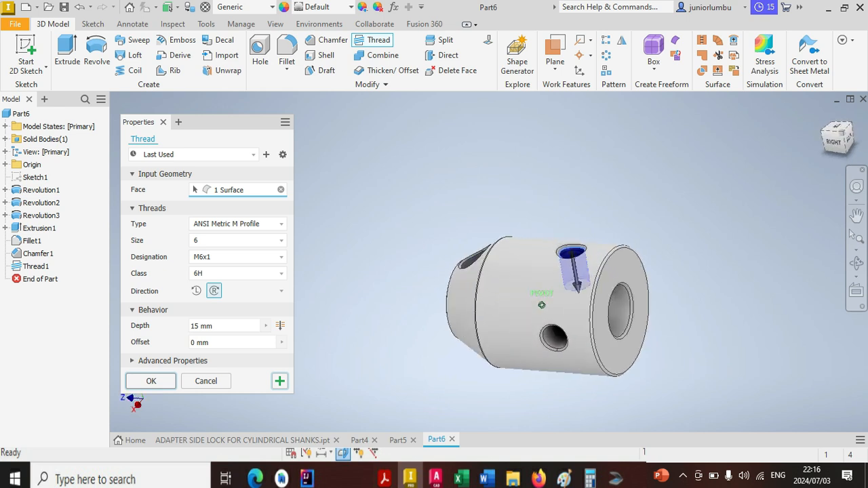
left_click(279, 381)
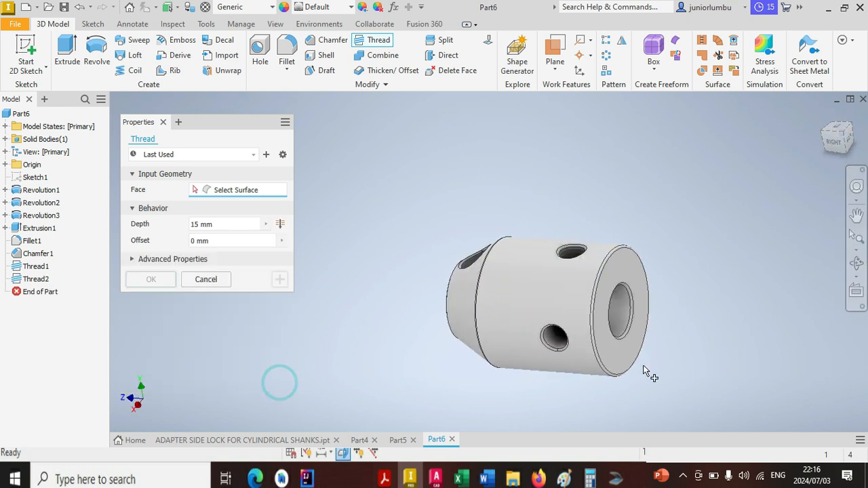
left_click(556, 335)
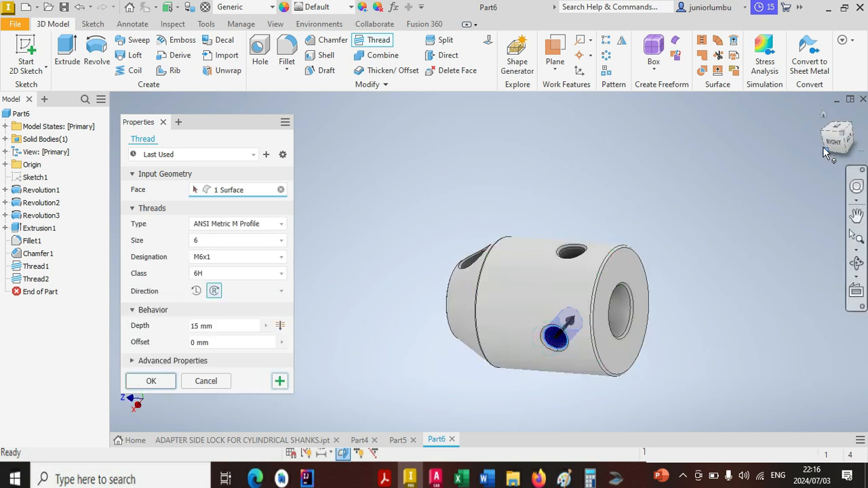
left_click_drag(838, 147, 806, 184)
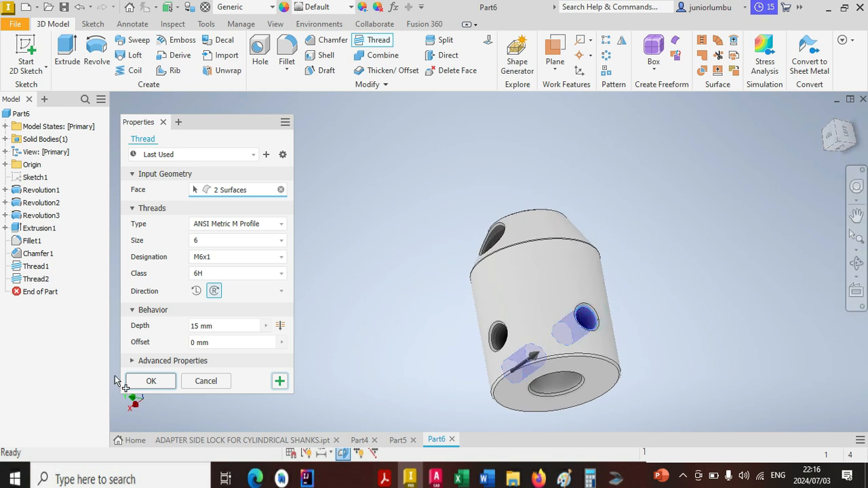
left_click(149, 381)
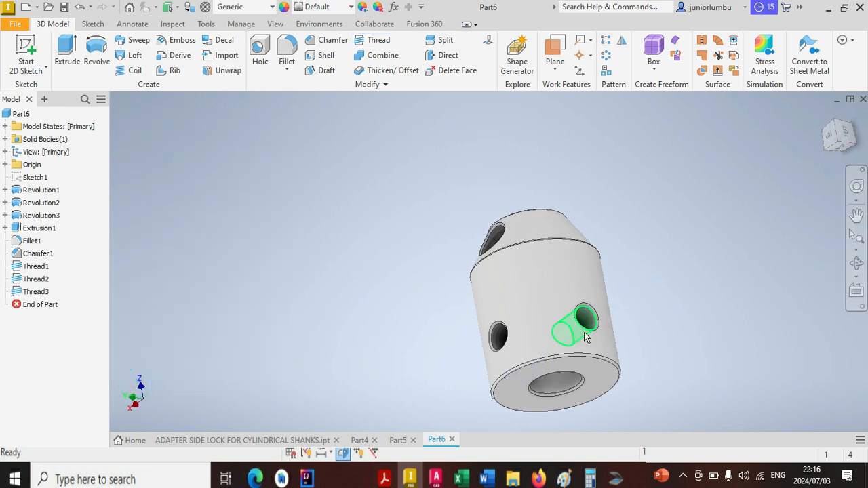
- Add a separate M6x1, class 6H thread 15 mm deep to the cross-hole face that still looks smooth
scroll(592, 395, "up", 3)
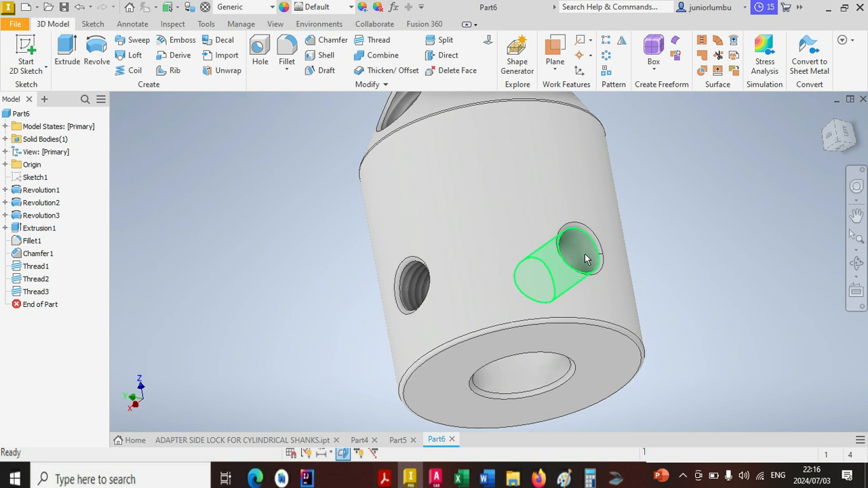
left_click(584, 256)
left_click(377, 40)
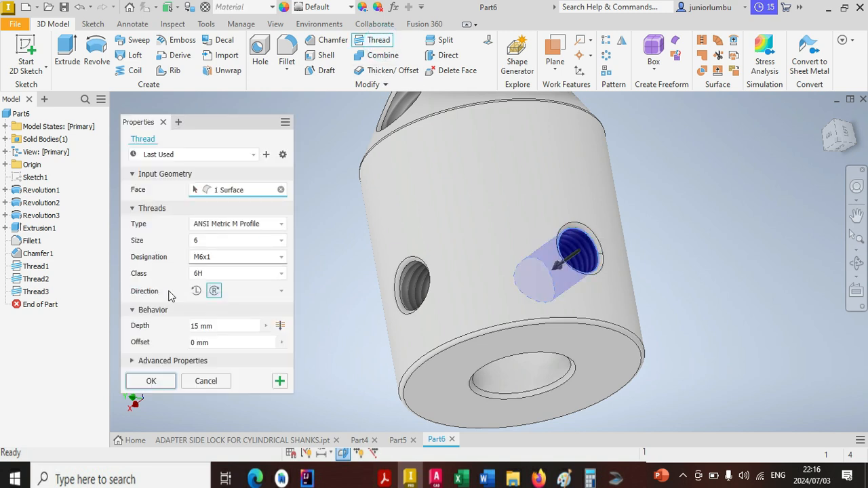
left_click(151, 381)
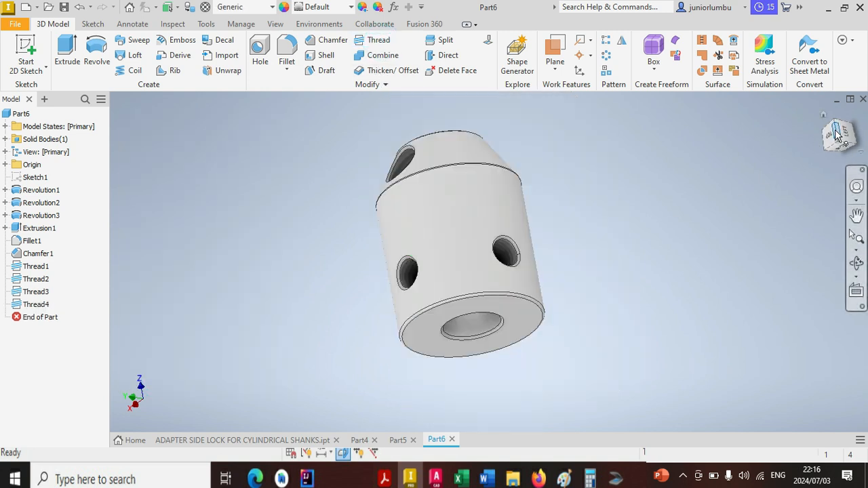
- Create a work plane from the origin YZ Plane with a 0 mm offset
mouse_move(842, 135)
left_mouse_down()
mouse_move(856, 122)
mouse_move(863, 131)
mouse_move(854, 144)
mouse_move(838, 129)
mouse_move(852, 141)
mouse_move(849, 134)
mouse_move(834, 156)
left_mouse_up()
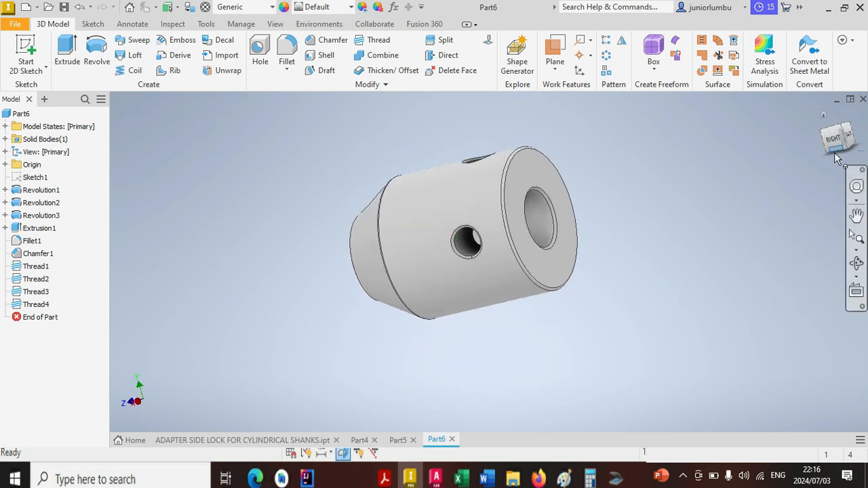
left_click(832, 140)
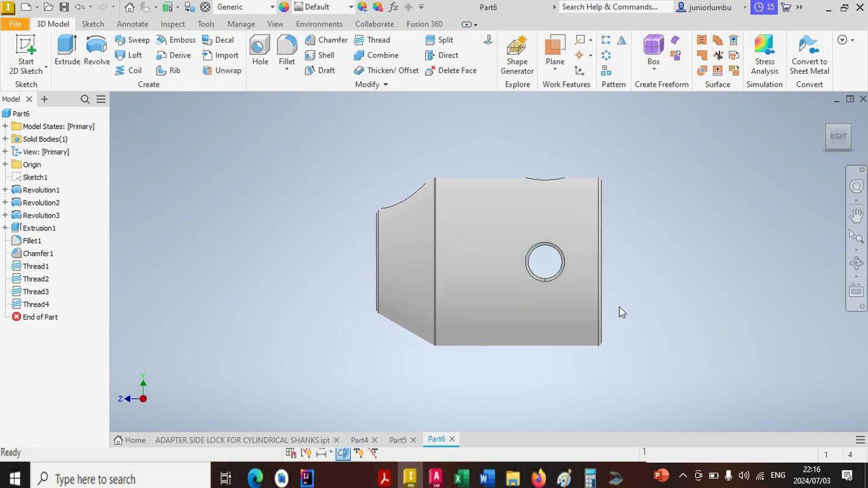
left_click(554, 65)
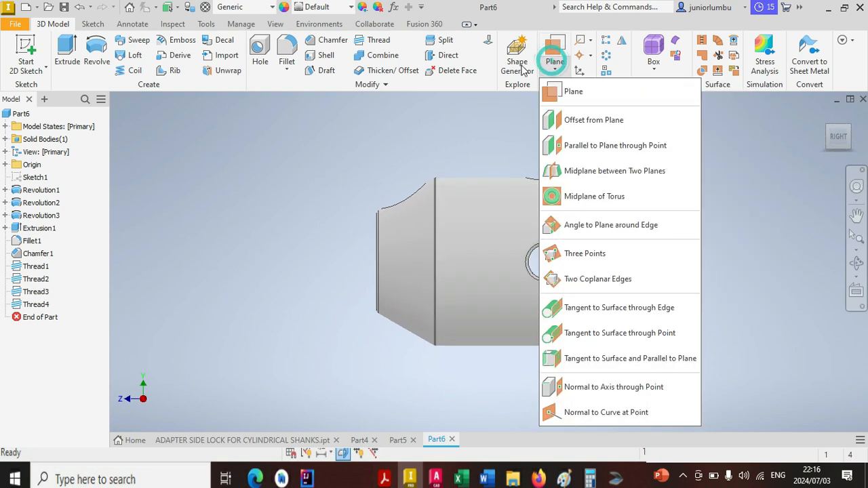
left_click(566, 91)
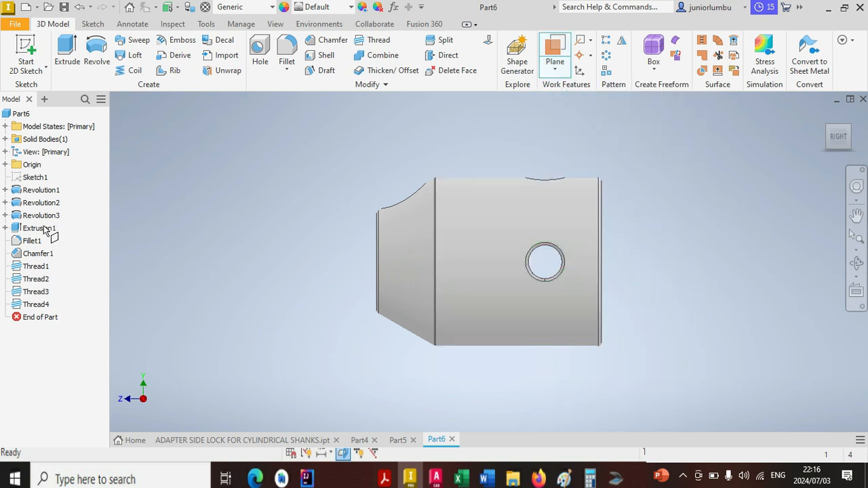
left_click(6, 164)
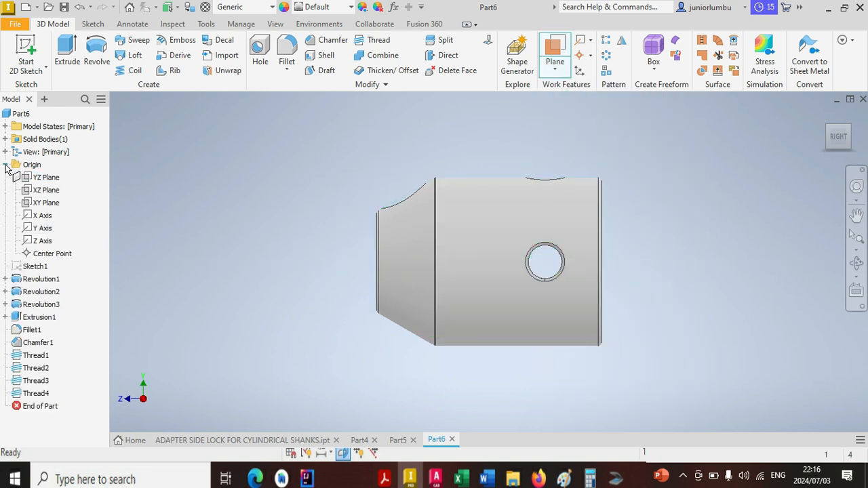
left_click(48, 177)
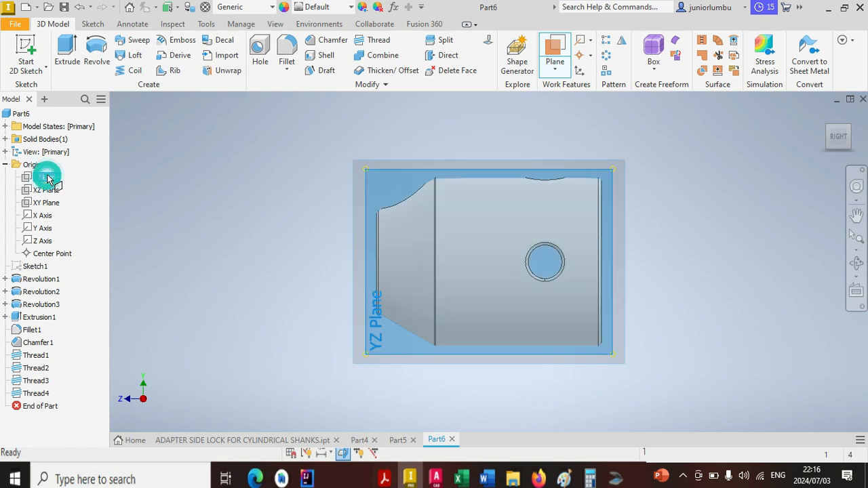
left_click(381, 352)
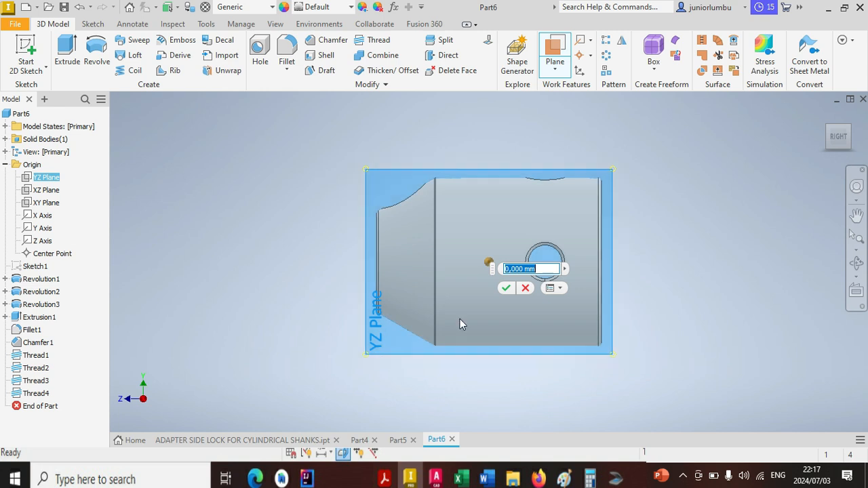
left_click(506, 288)
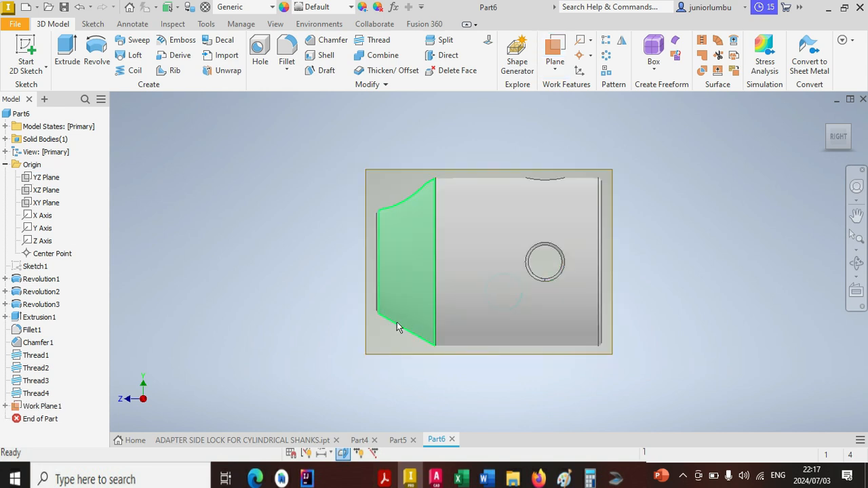
- Start a sketch on the new work plane and slice the graphics to examine the threaded holes and bore in section
right_click(373, 350)
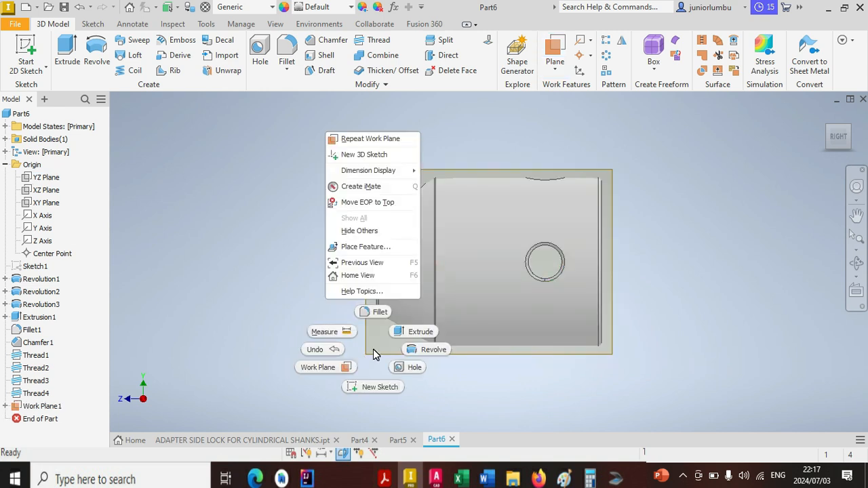
left_click(380, 387)
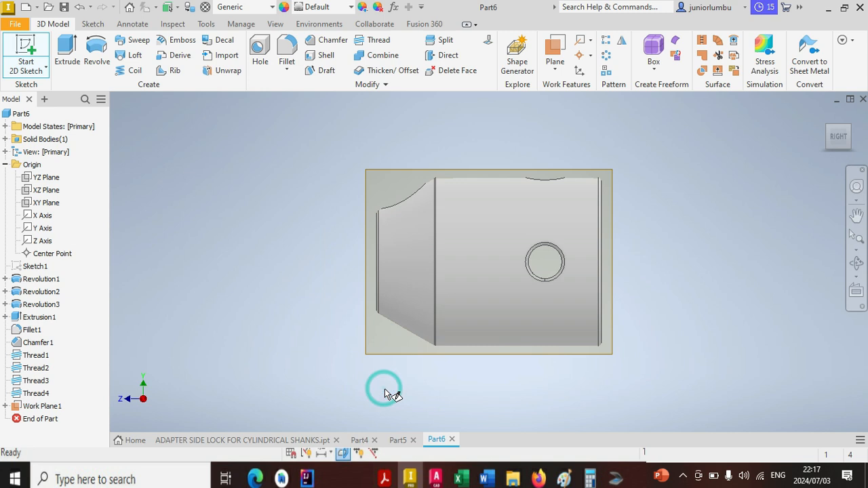
left_click(375, 352)
right_click(373, 352)
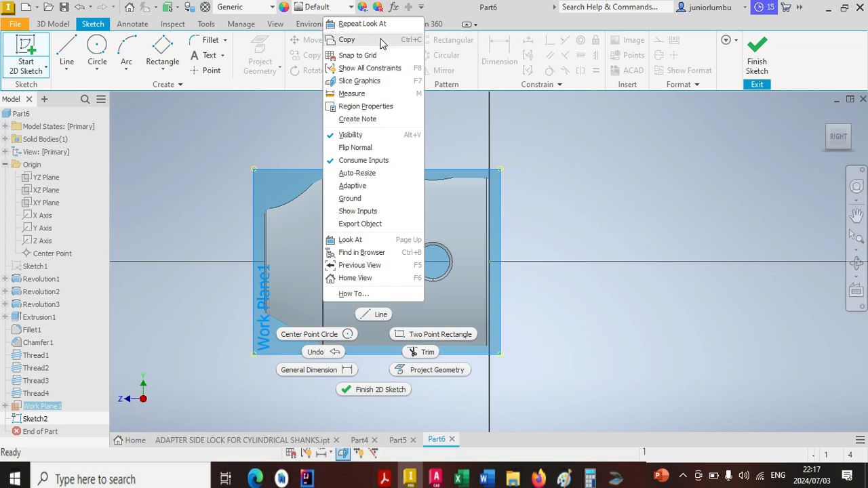
left_click(359, 81)
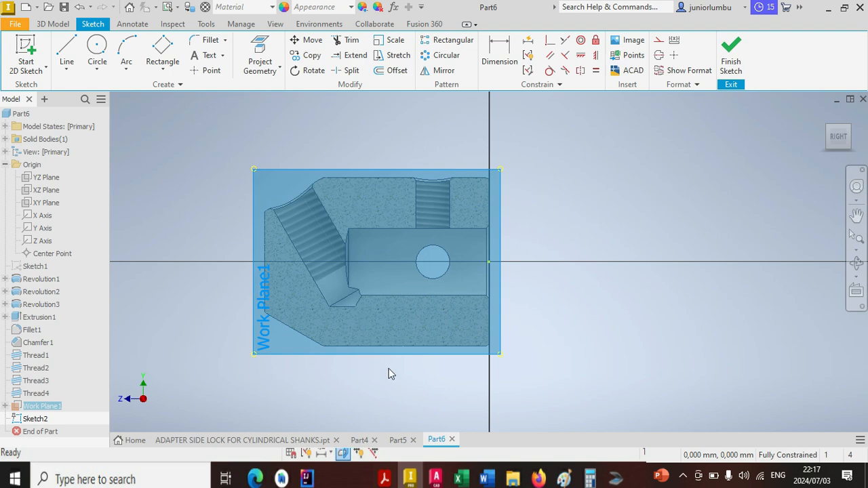
left_click(661, 295)
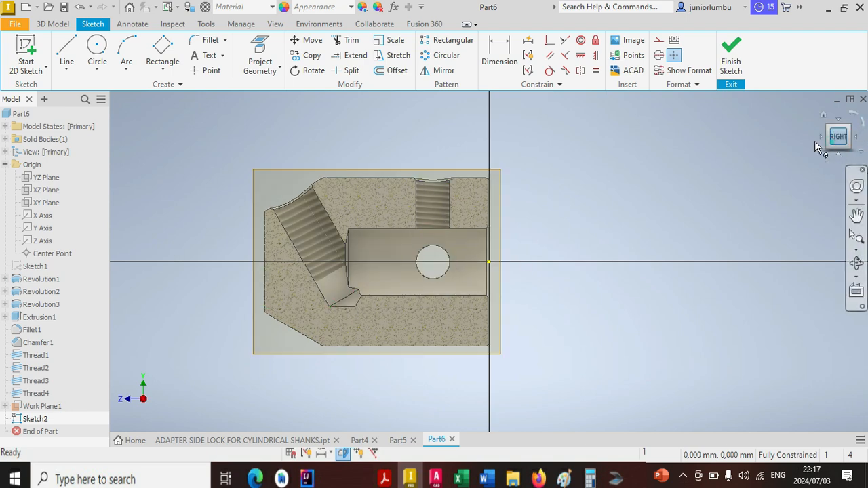
left_click(838, 150)
mouse_move(407, 271)
middle_mouse_down("shift")
mouse_move(471, 278)
mouse_move(495, 329)
mouse_move(499, 322)
middle_mouse_up("shift")
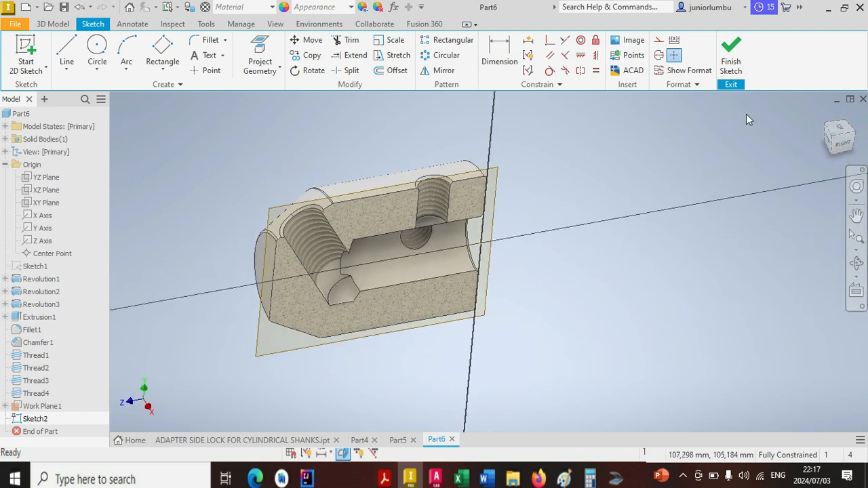
- Finish the empty section sketch, and undo both it and the work plane
left_click(731, 61)
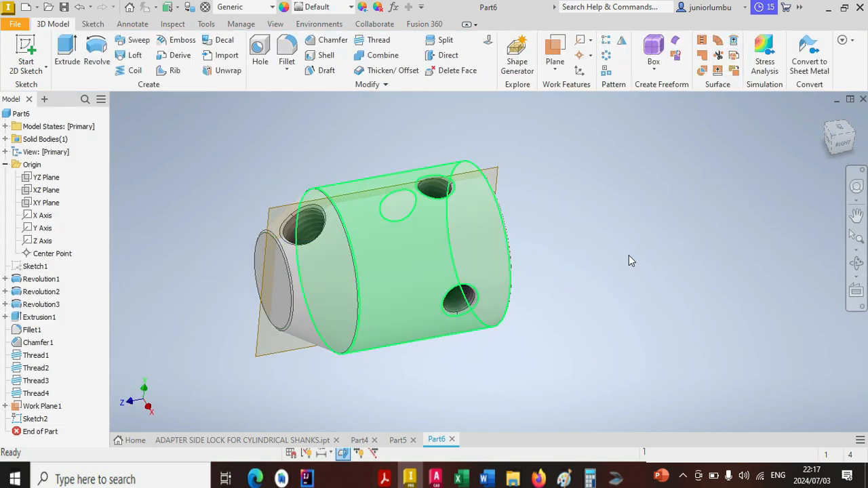
left_click(841, 149)
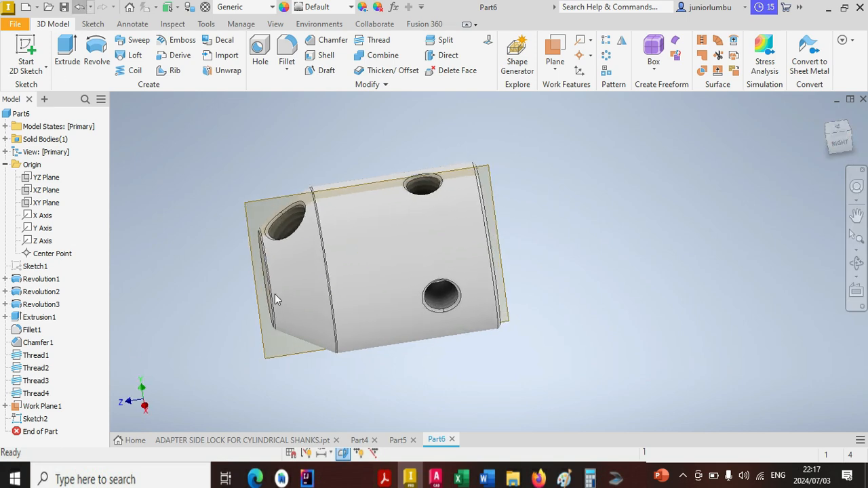
left_click(81, 8)
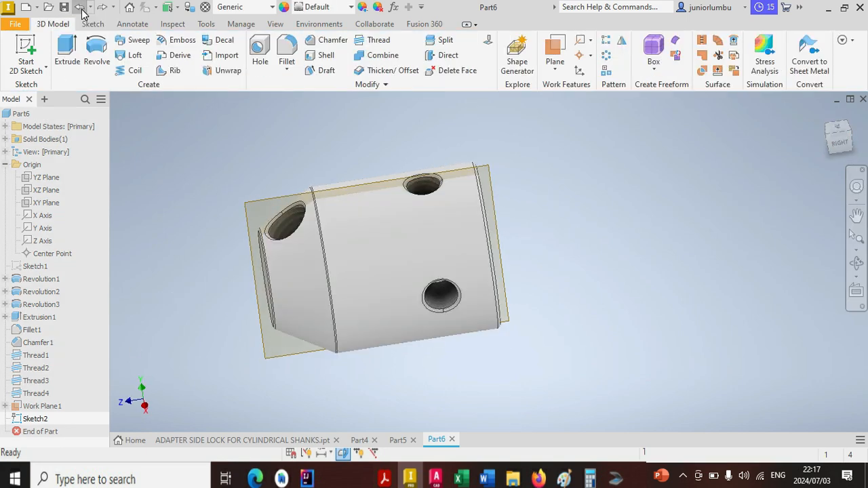
left_click(81, 8)
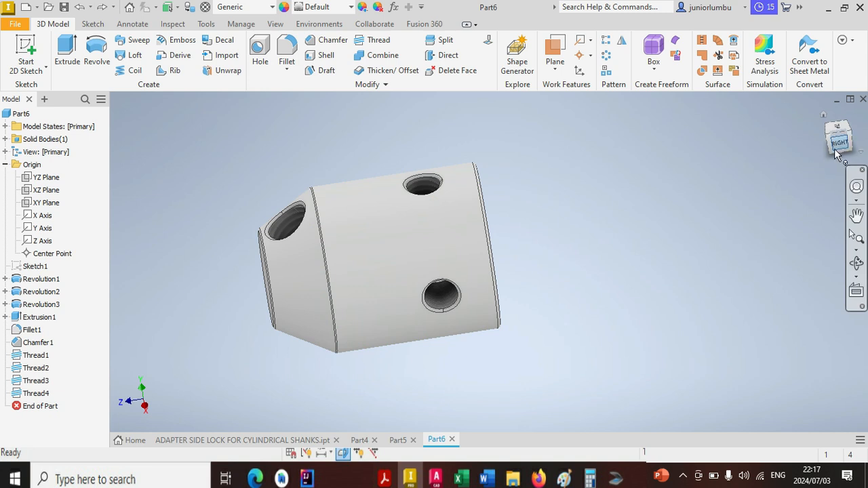
- Assign the material Iron, Cast from the Inventor Material Library to the adapter
left_click_drag(835, 149, 839, 145)
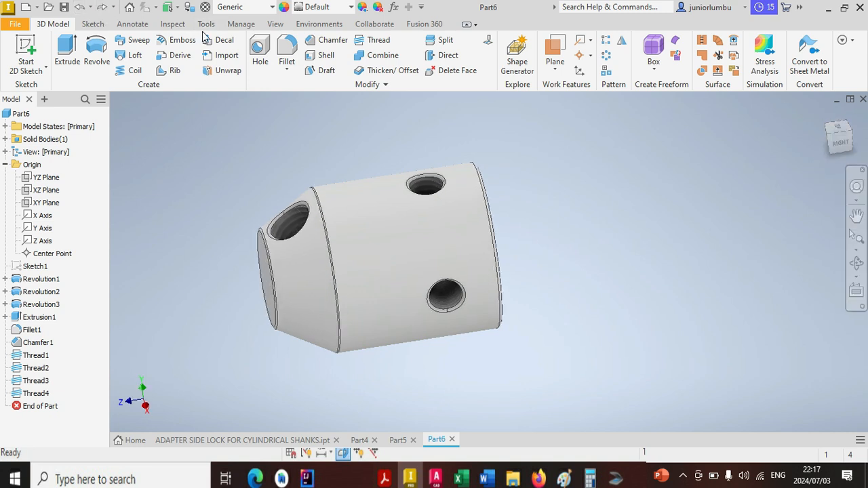
left_click(258, 12)
scroll(271, 256, "up", 3)
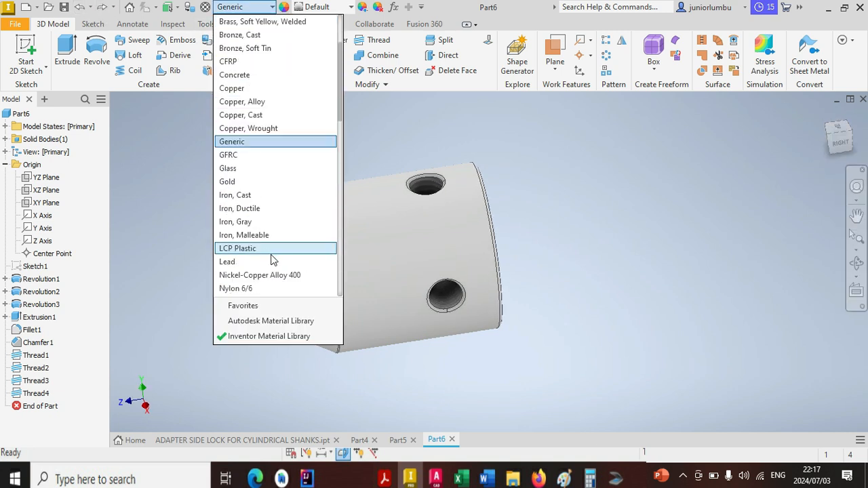
scroll(414, 280, "down", 5)
scroll(413, 276, "up", 3)
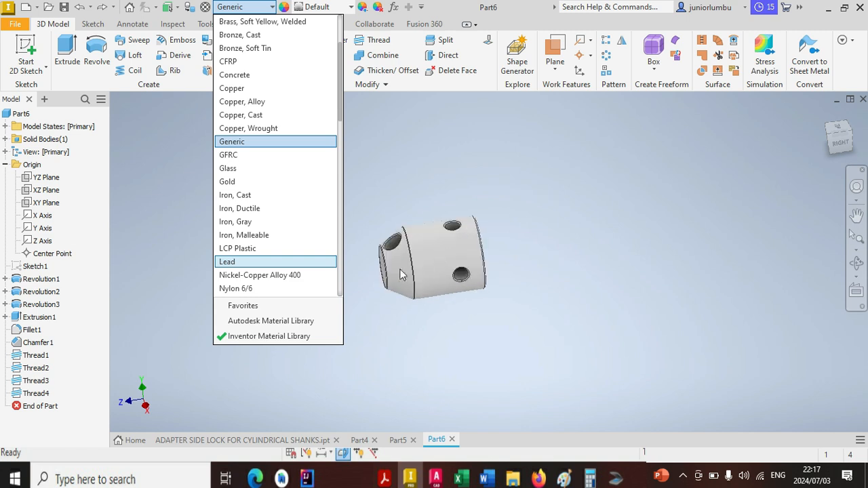
scroll(271, 165, "up", 2)
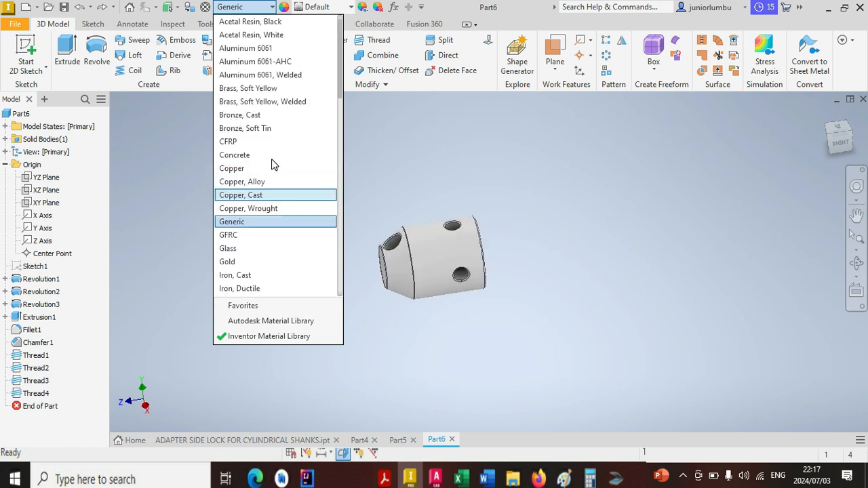
scroll(272, 169, "down", 3)
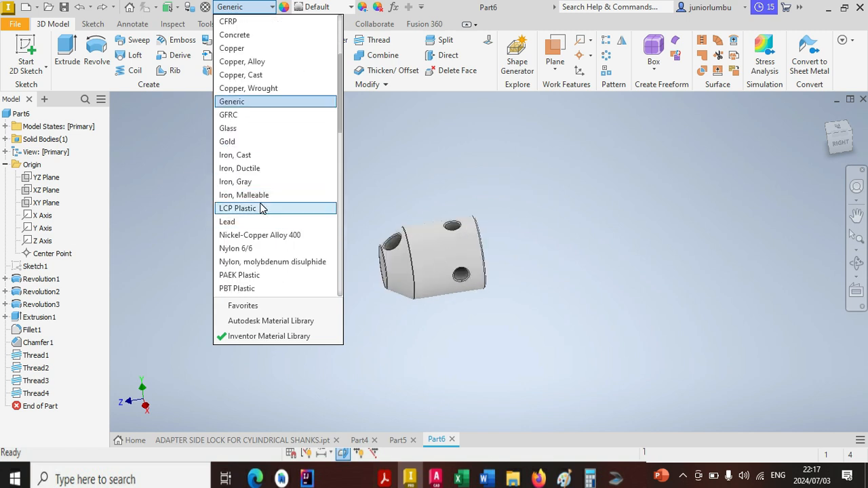
left_click(262, 154)
scroll(383, 301, "up", 3)
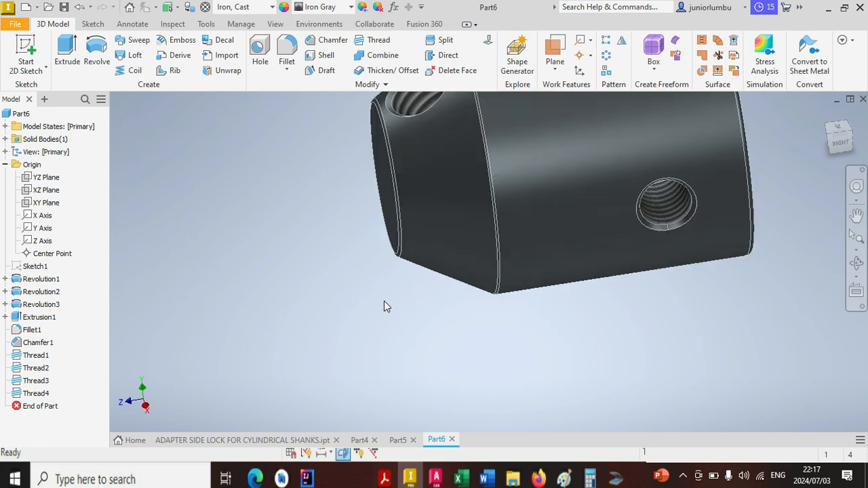
scroll(416, 285, "down", 5)
scroll(469, 239, "up", 3)
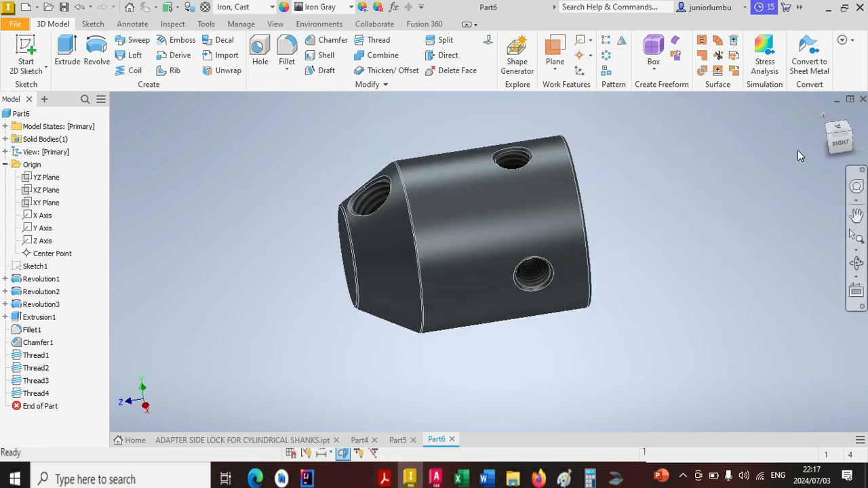
mouse_move(832, 145)
left_mouse_down()
mouse_move(722, 146)
mouse_move(719, 203)
mouse_move(749, 133)
mouse_move(776, 159)
mouse_move(753, 179)
mouse_move(688, 152)
mouse_move(712, 169)
mouse_move(763, 173)
mouse_move(800, 197)
mouse_move(766, 145)
mouse_move(803, 136)
mouse_move(780, 95)
mouse_move(759, 156)
mouse_move(722, 183)
mouse_move(776, 135)
mouse_move(779, 98)
mouse_move(766, 153)
mouse_move(729, 146)
mouse_move(780, 156)
mouse_move(762, 119)
mouse_move(732, 139)
mouse_move(756, 166)
mouse_move(735, 135)
mouse_move(705, 156)
mouse_move(685, 126)
mouse_move(702, 166)
mouse_move(742, 152)
mouse_move(695, 156)
left_mouse_up()
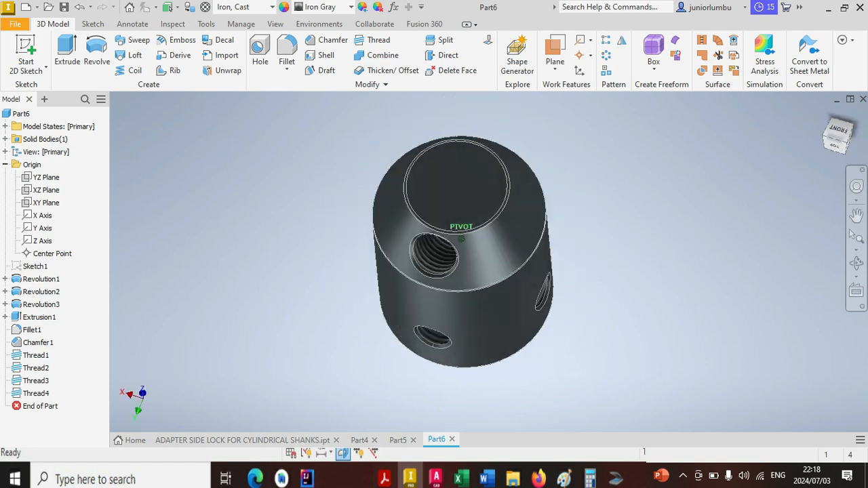